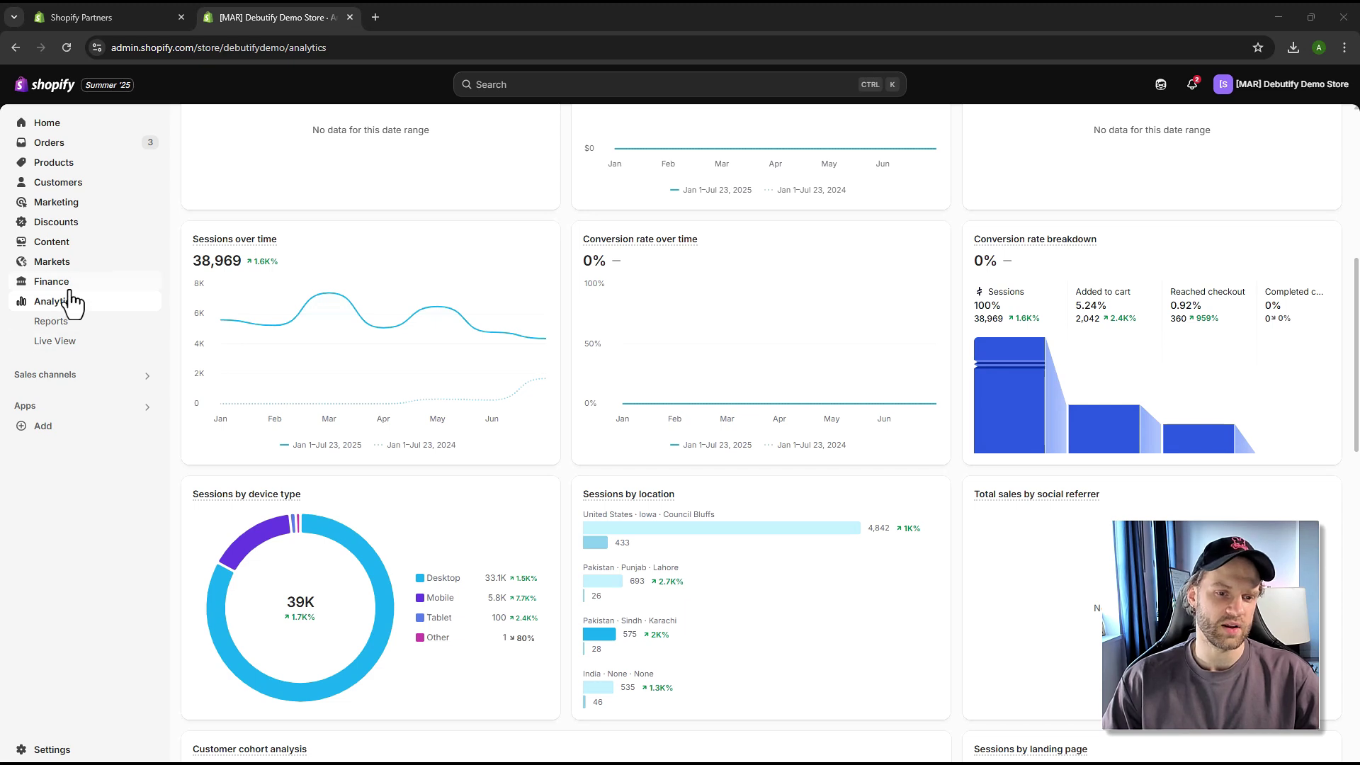
Open the store's home page, go to the Analytics dashboard, and look over its sales and session cards
left_click(70, 128)
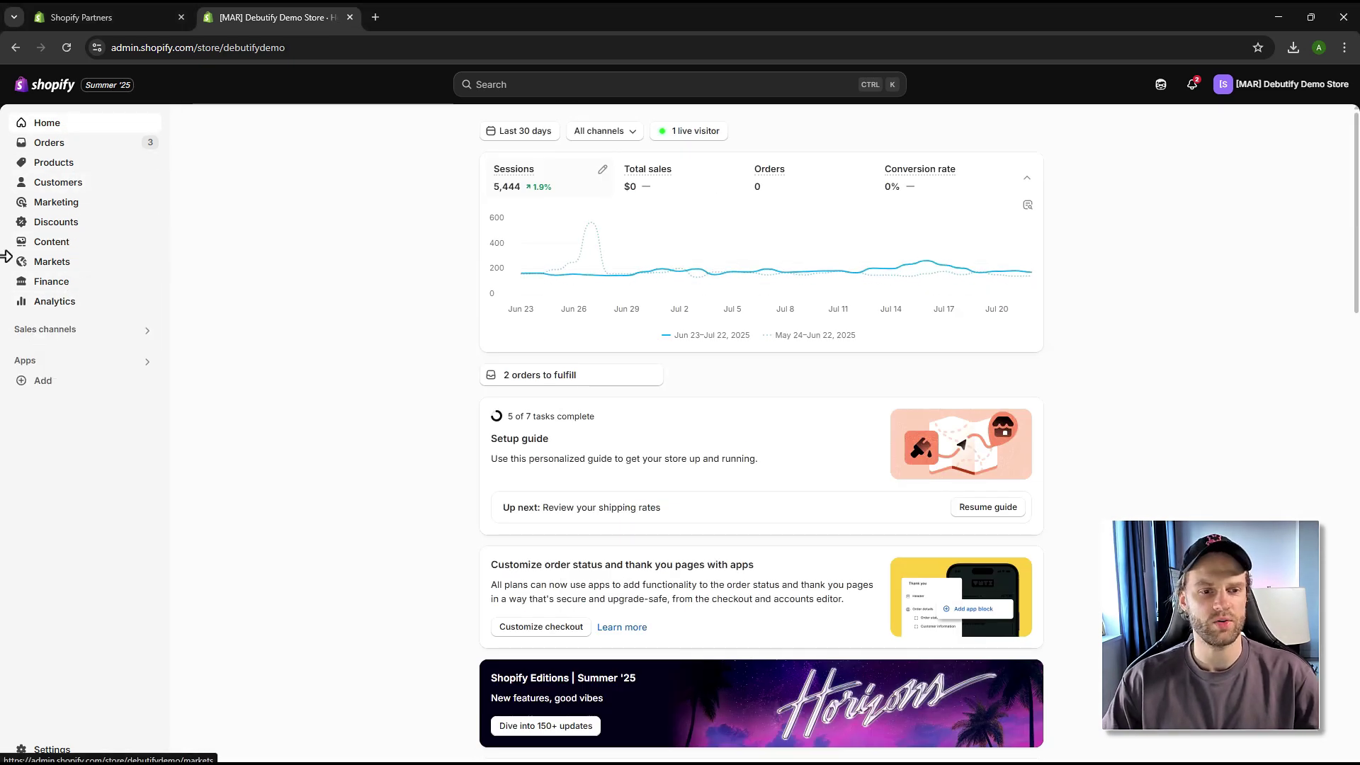
left_click(71, 306)
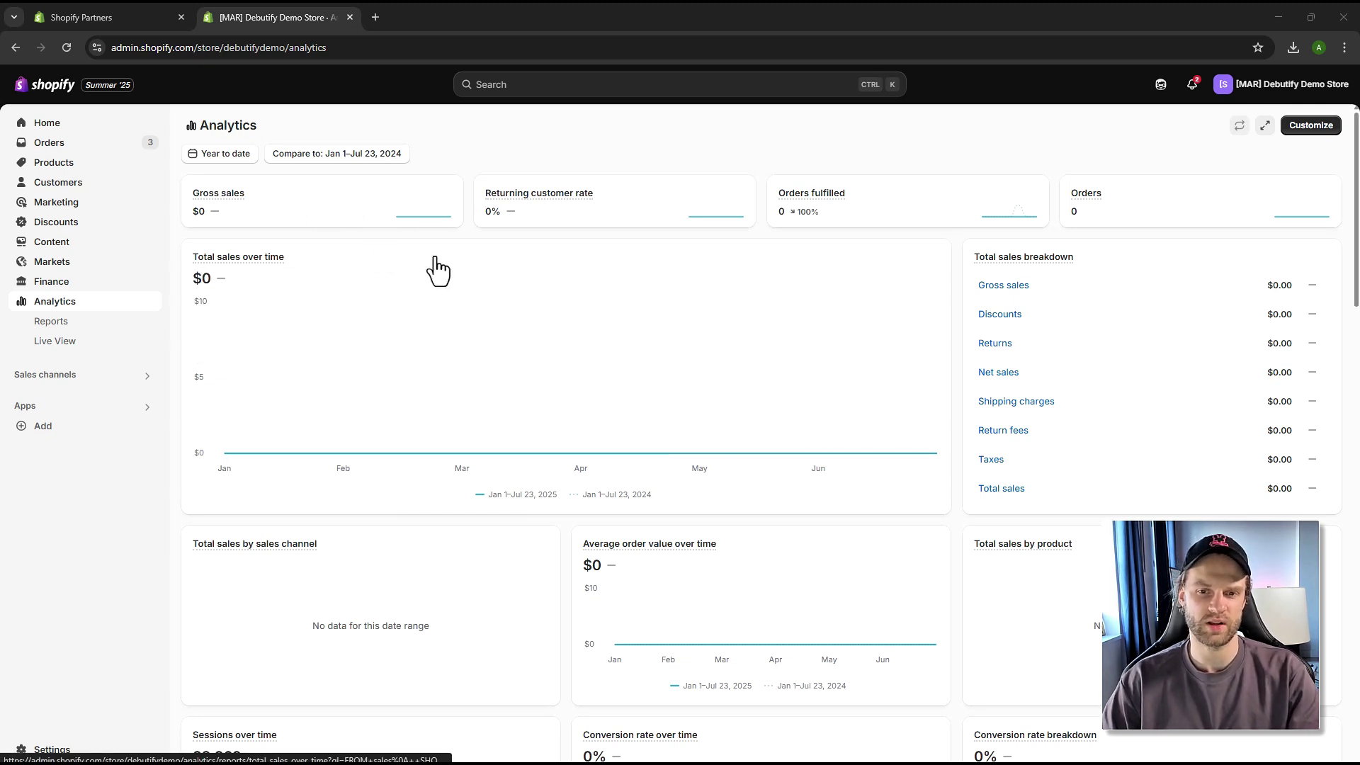
mouse_move(528, 208)
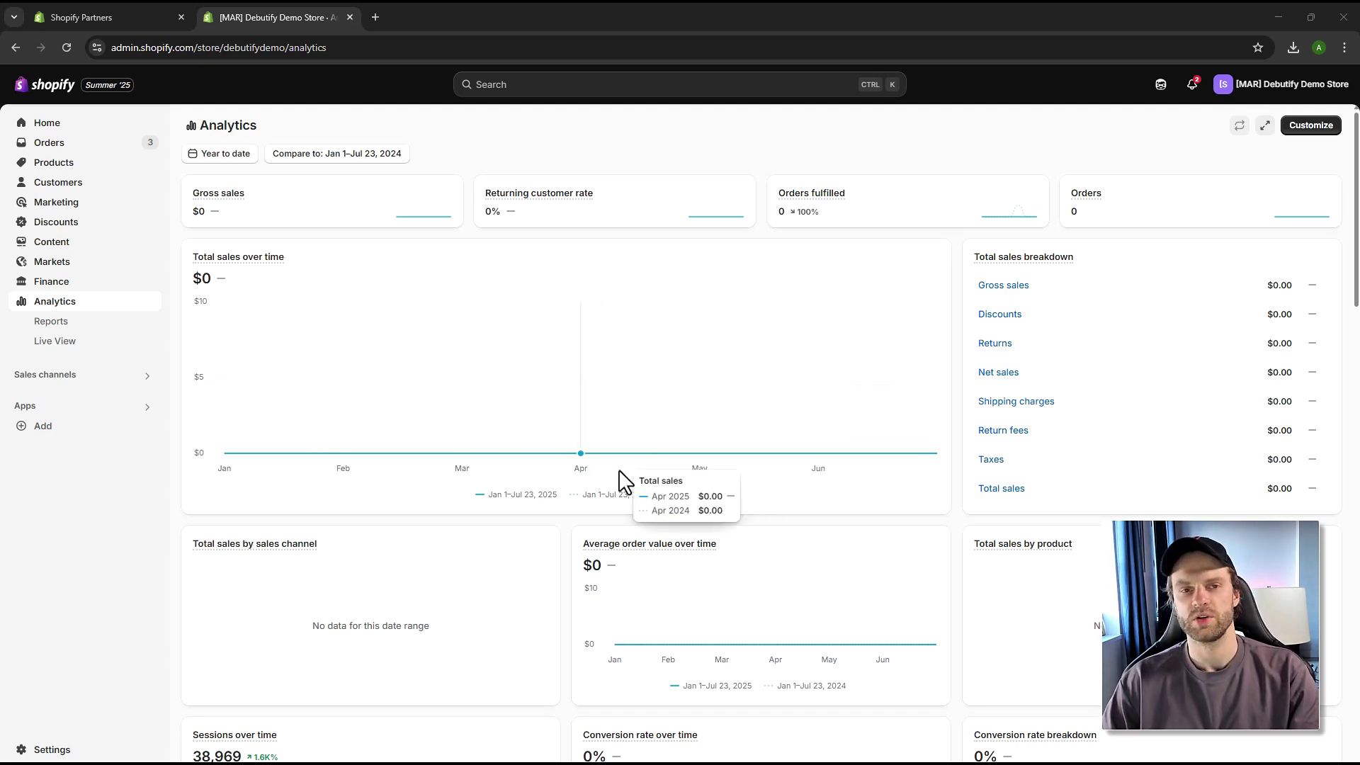
scroll(638, 510, "down", 6)
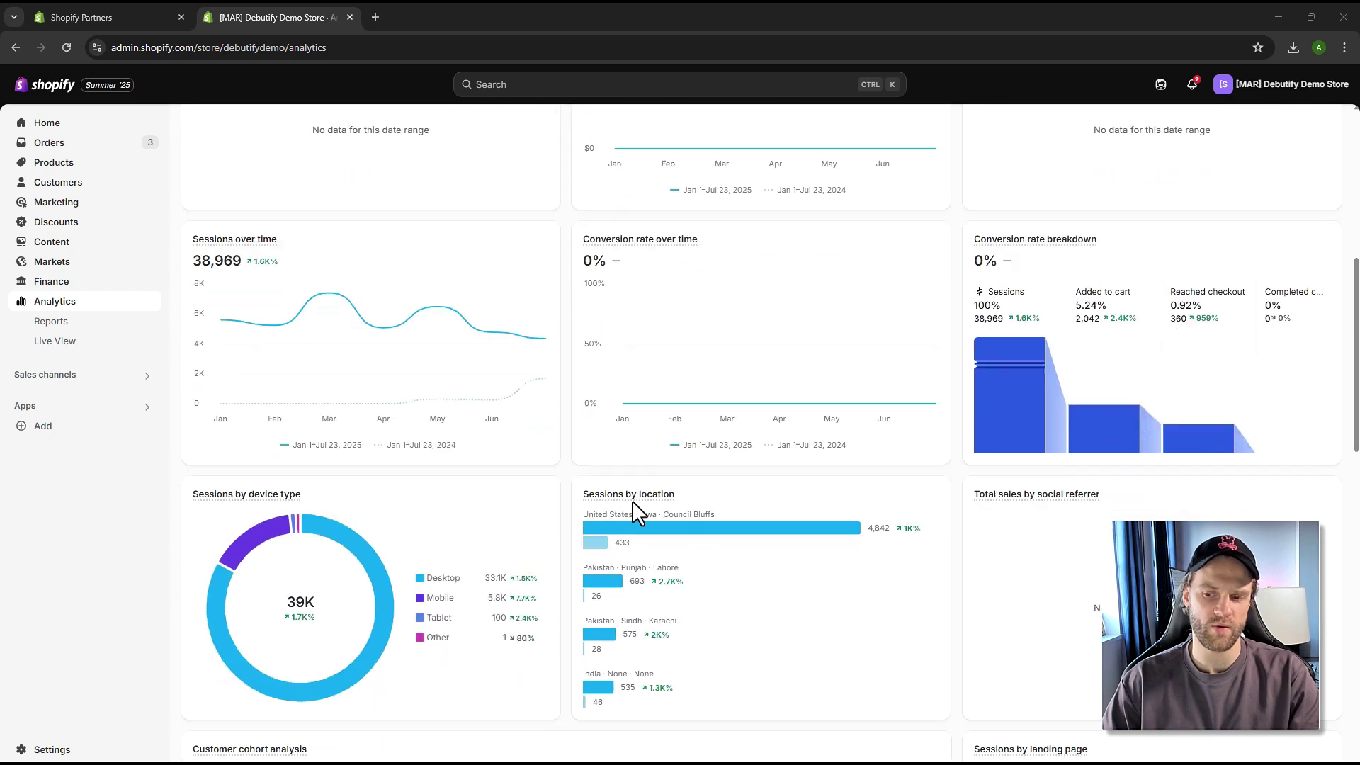
scroll(606, 469, "up", 1)
scroll(581, 468, "up", 5)
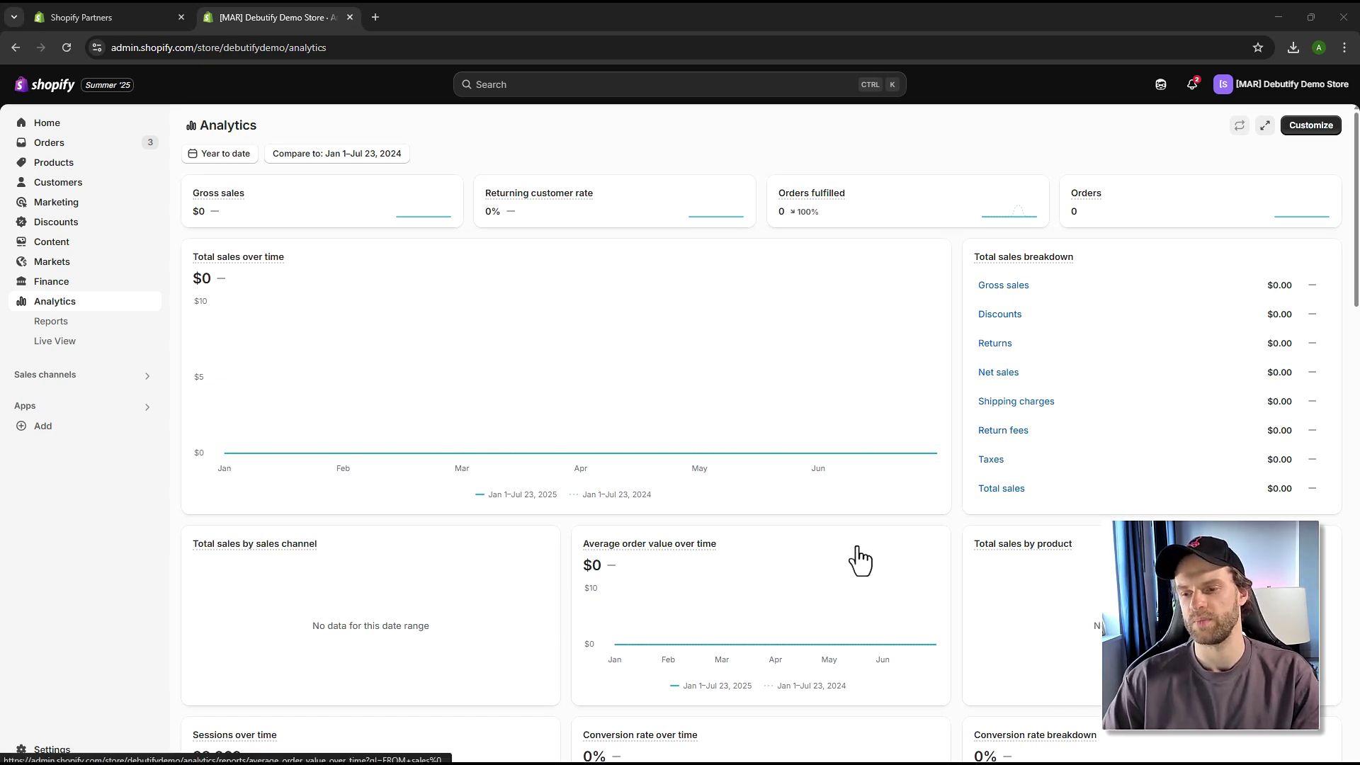
Examine the Analytics dashboard's cards, including average order value, sessions, conversion, customer cohorts, referrers, and POS sales
scroll(592, 501, "down", 2)
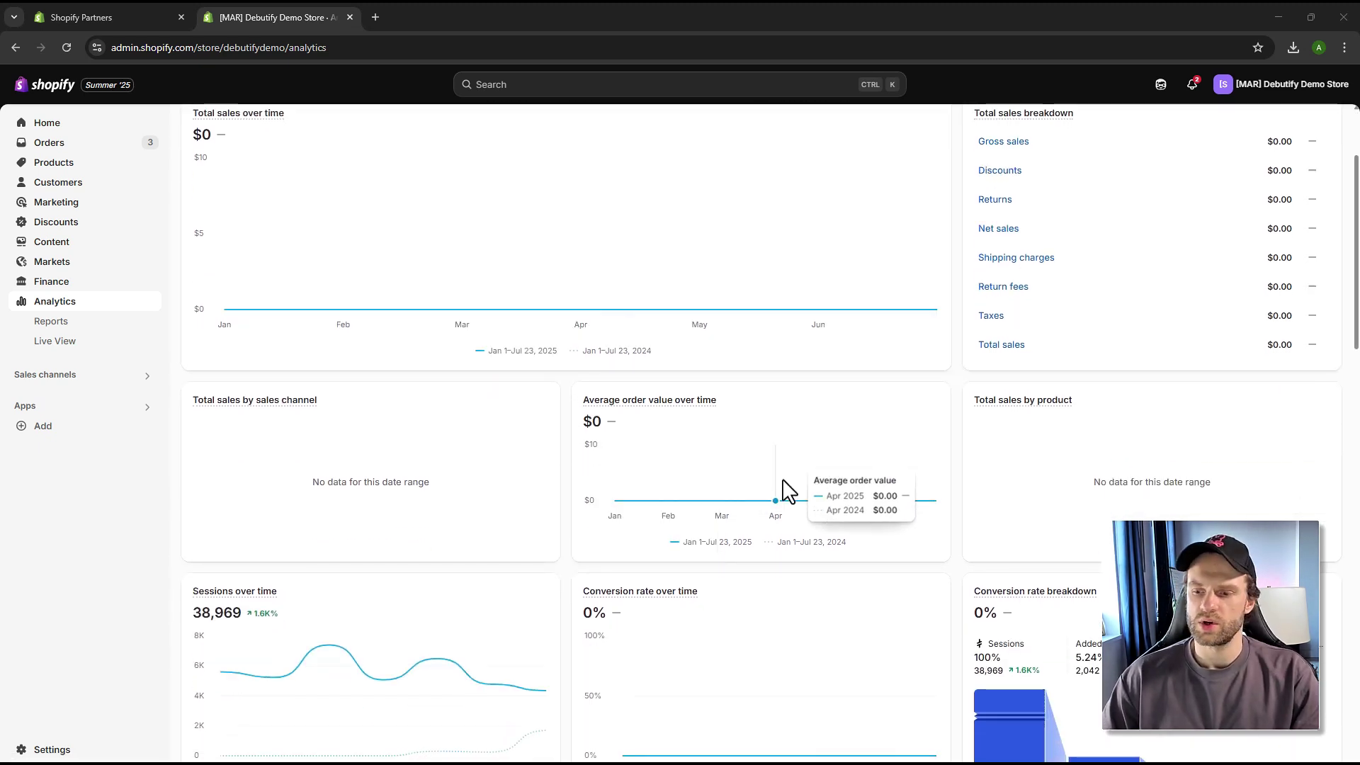
scroll(729, 486, "down", 2)
scroll(598, 476, "up", 1)
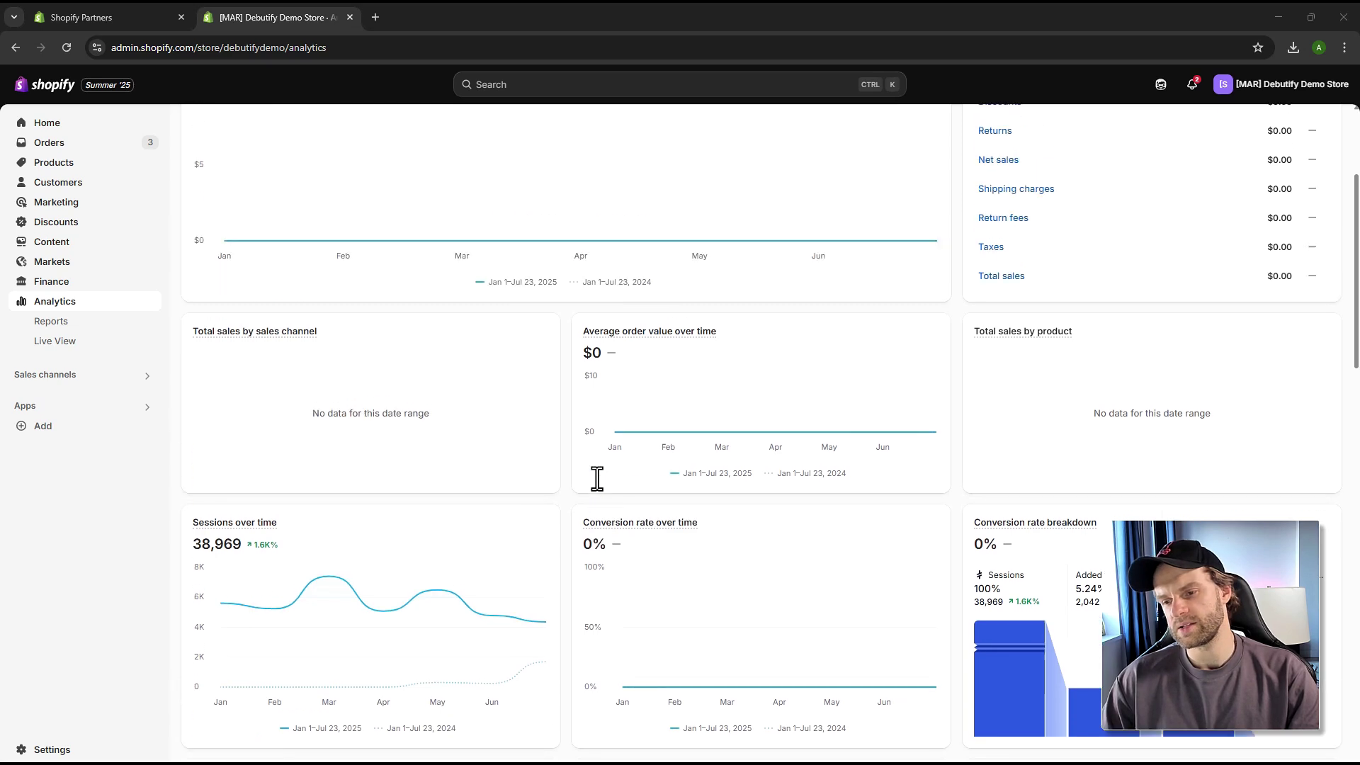
scroll(598, 489, "down", 4)
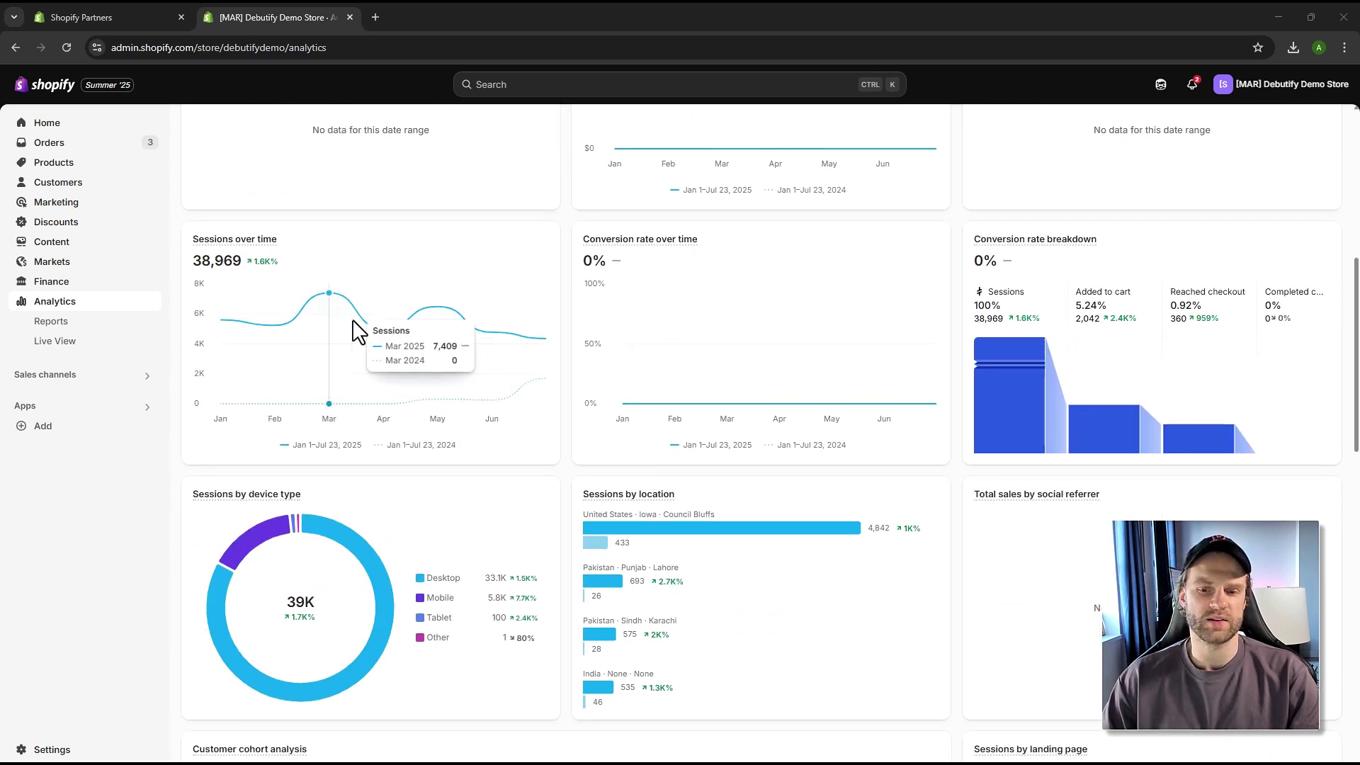
scroll(511, 492, "down", 2)
scroll(536, 473, "down", 3)
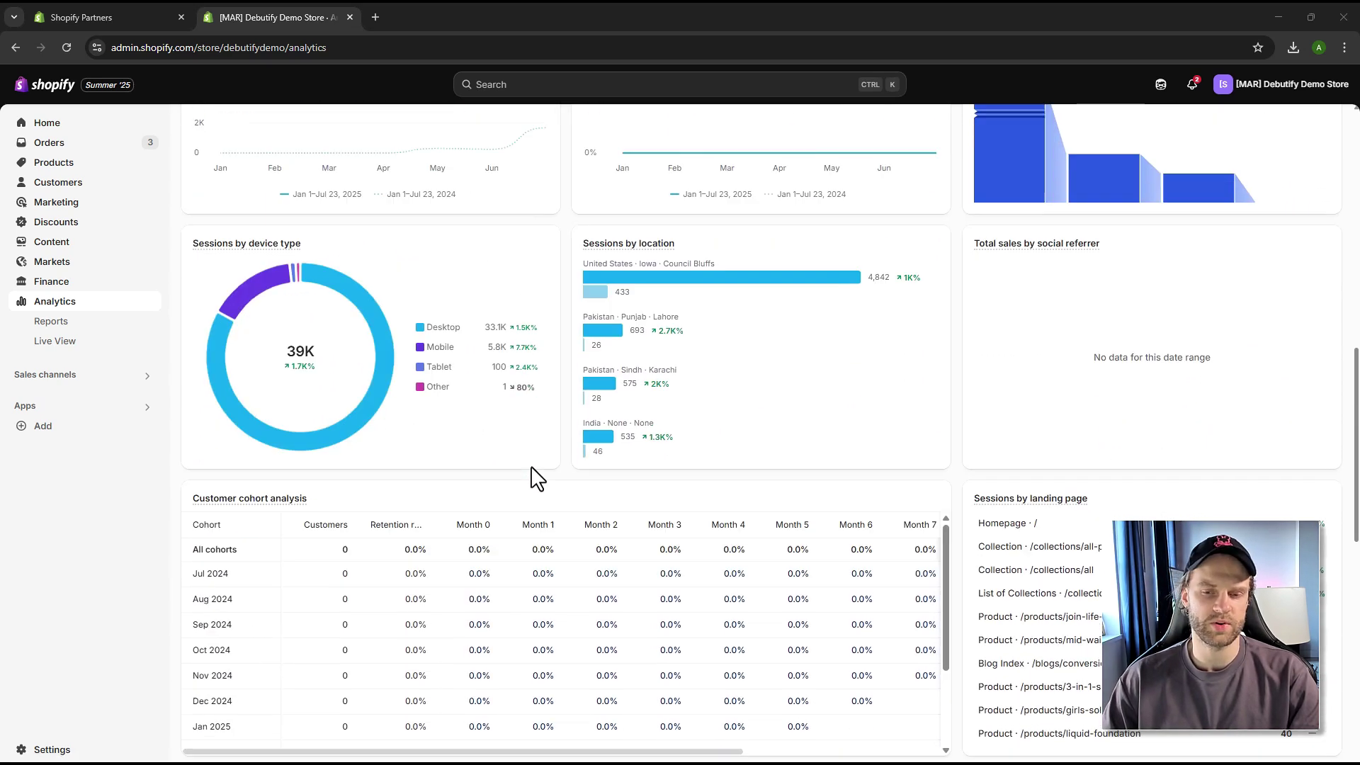
scroll(740, 521, "down", 1)
scroll(740, 521, "down", 1)
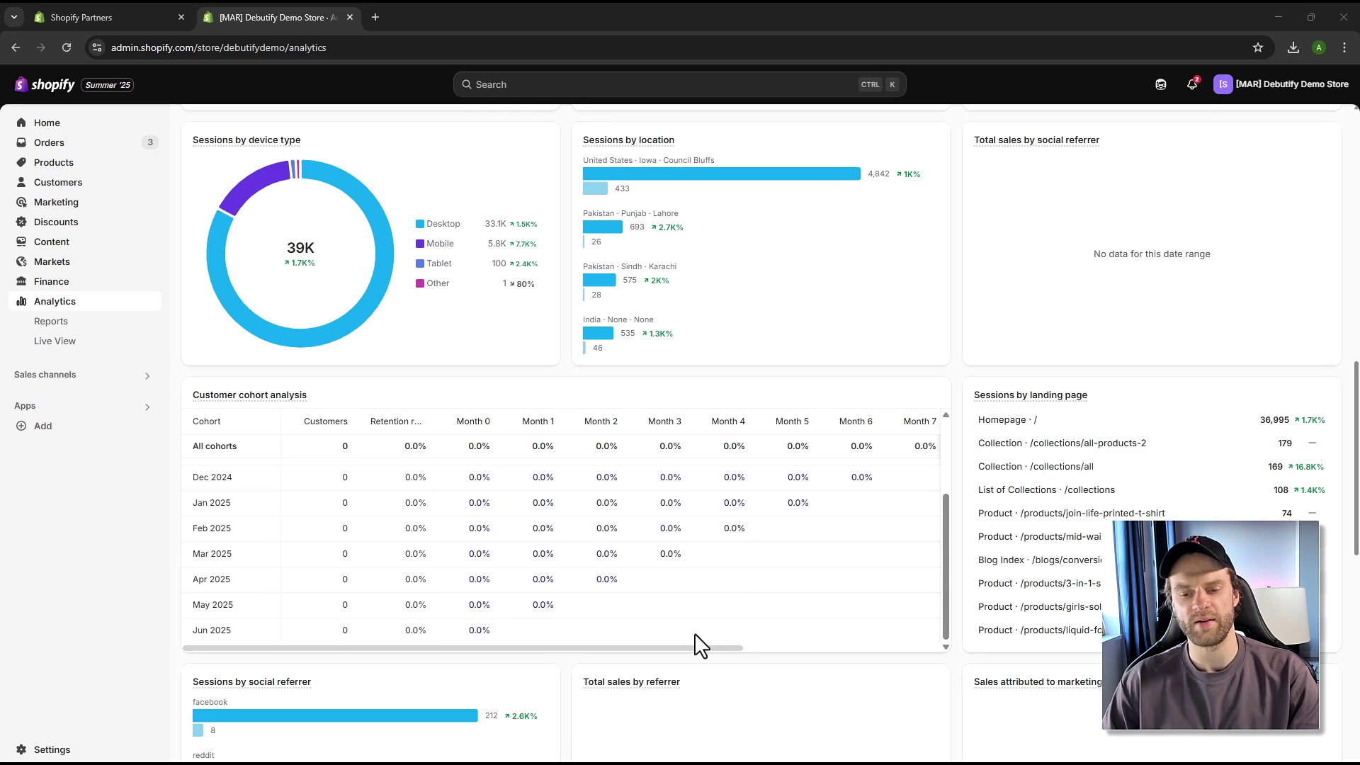
scroll(698, 643, "down", 6)
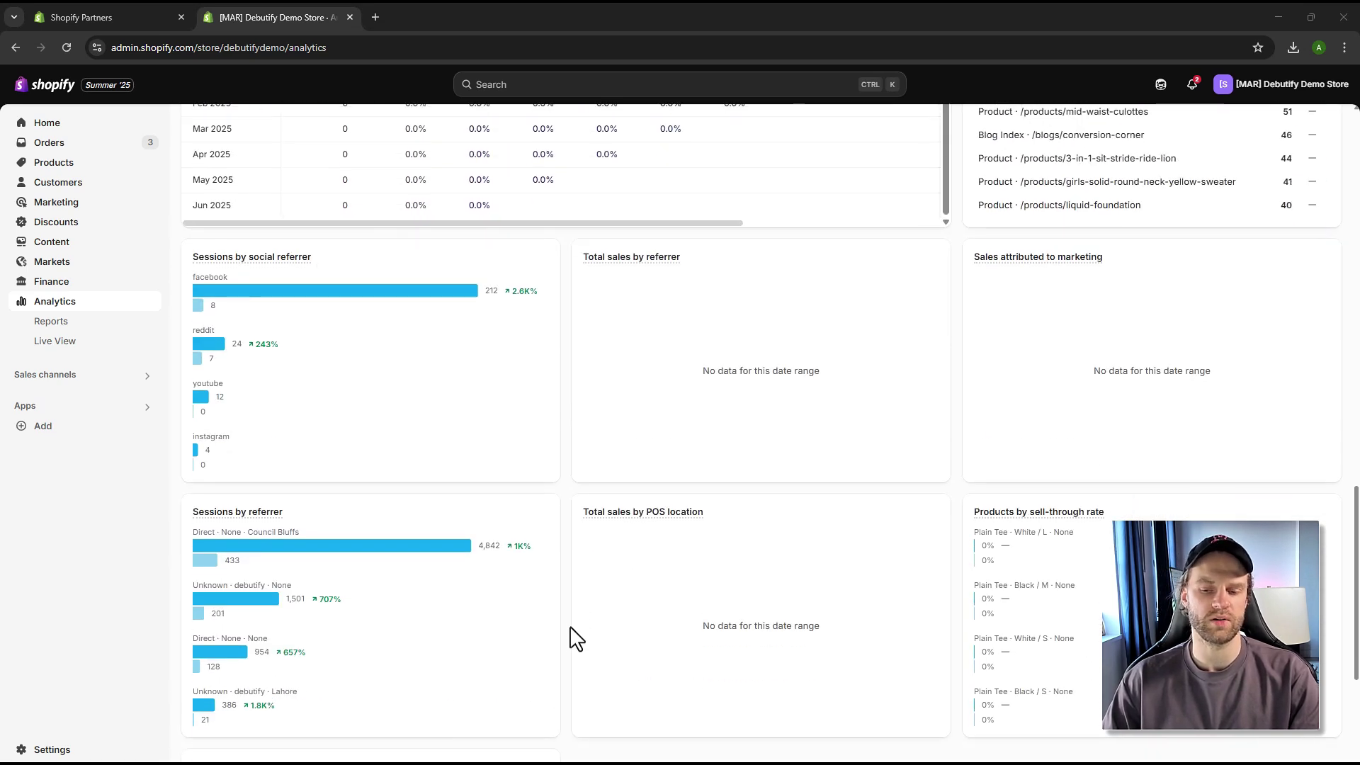
scroll(558, 640, "down", 3)
scroll(573, 645, "down", 1)
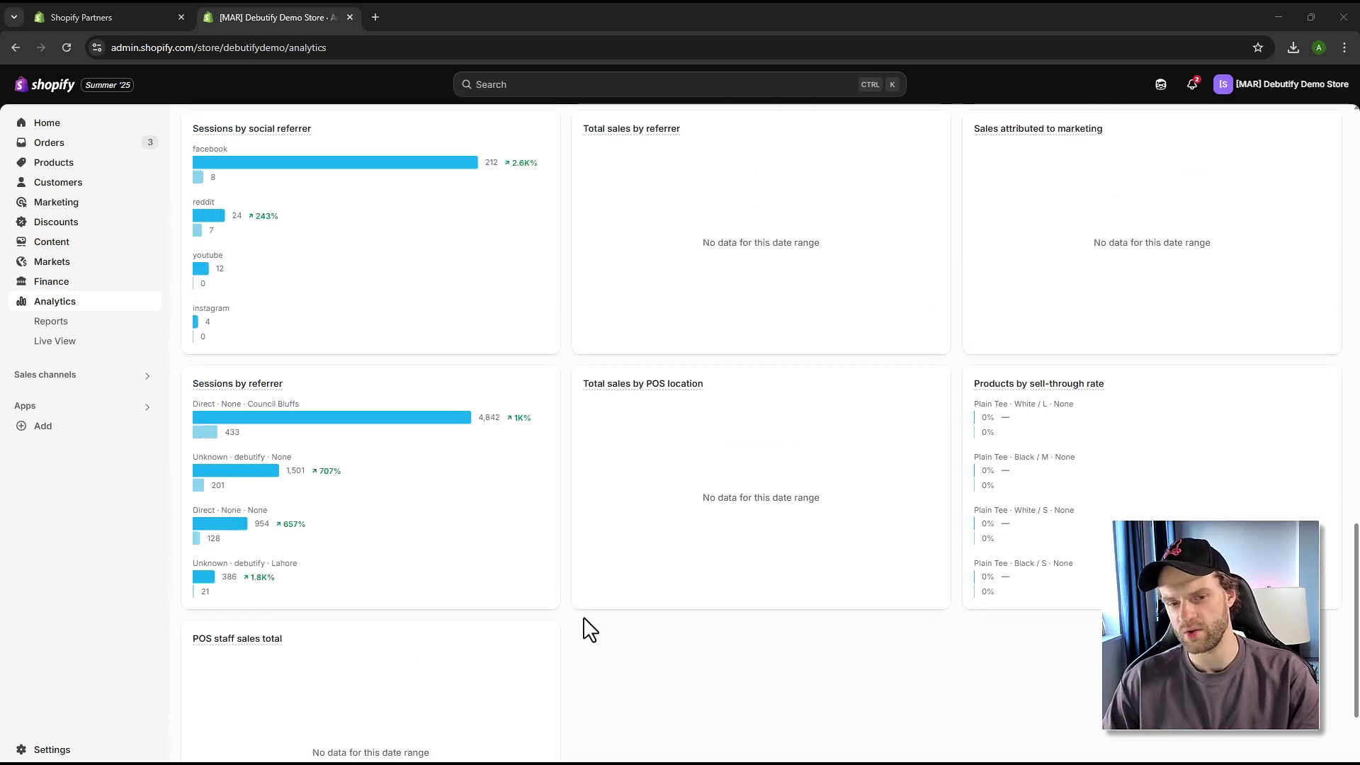
scroll(583, 592, "up", 5)
scroll(583, 592, "up", 8)
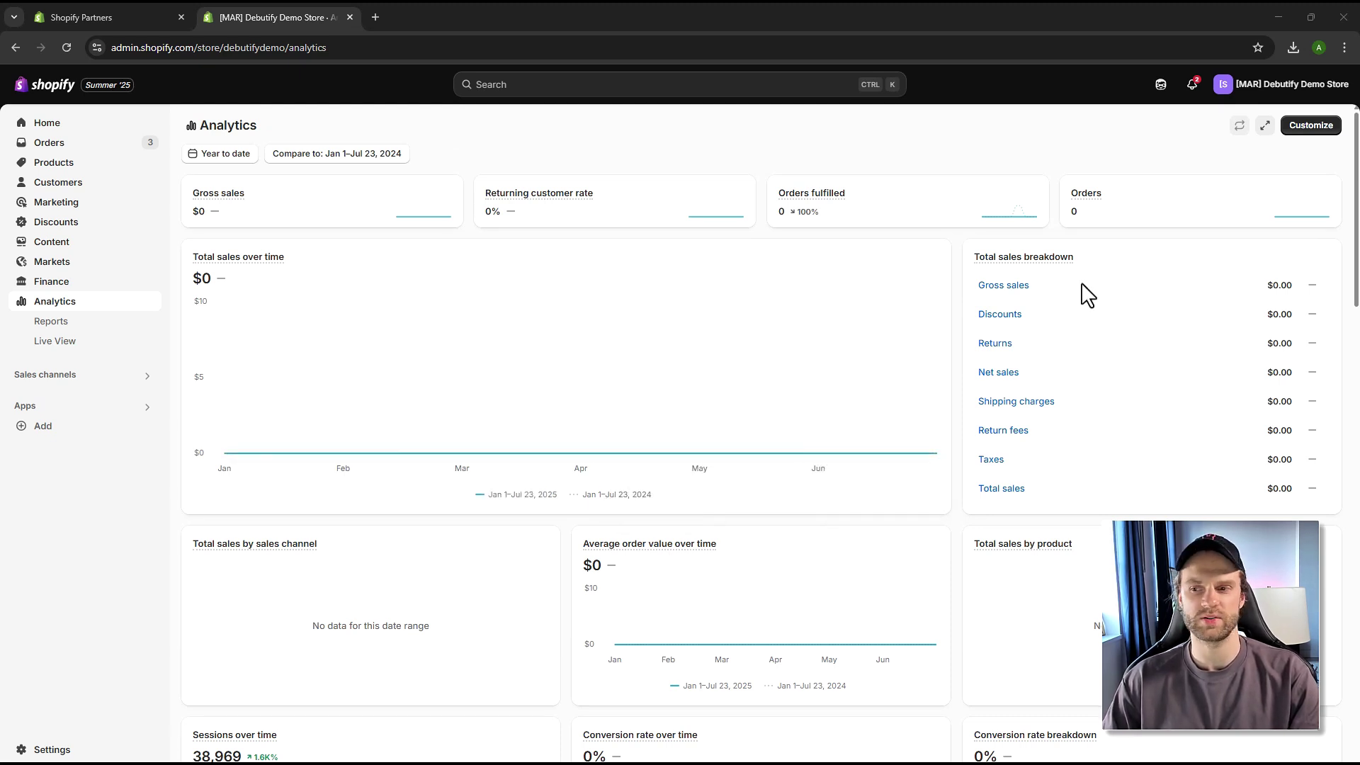
scroll(1055, 284, "down", 3)
scroll(1047, 279, "up", 3)
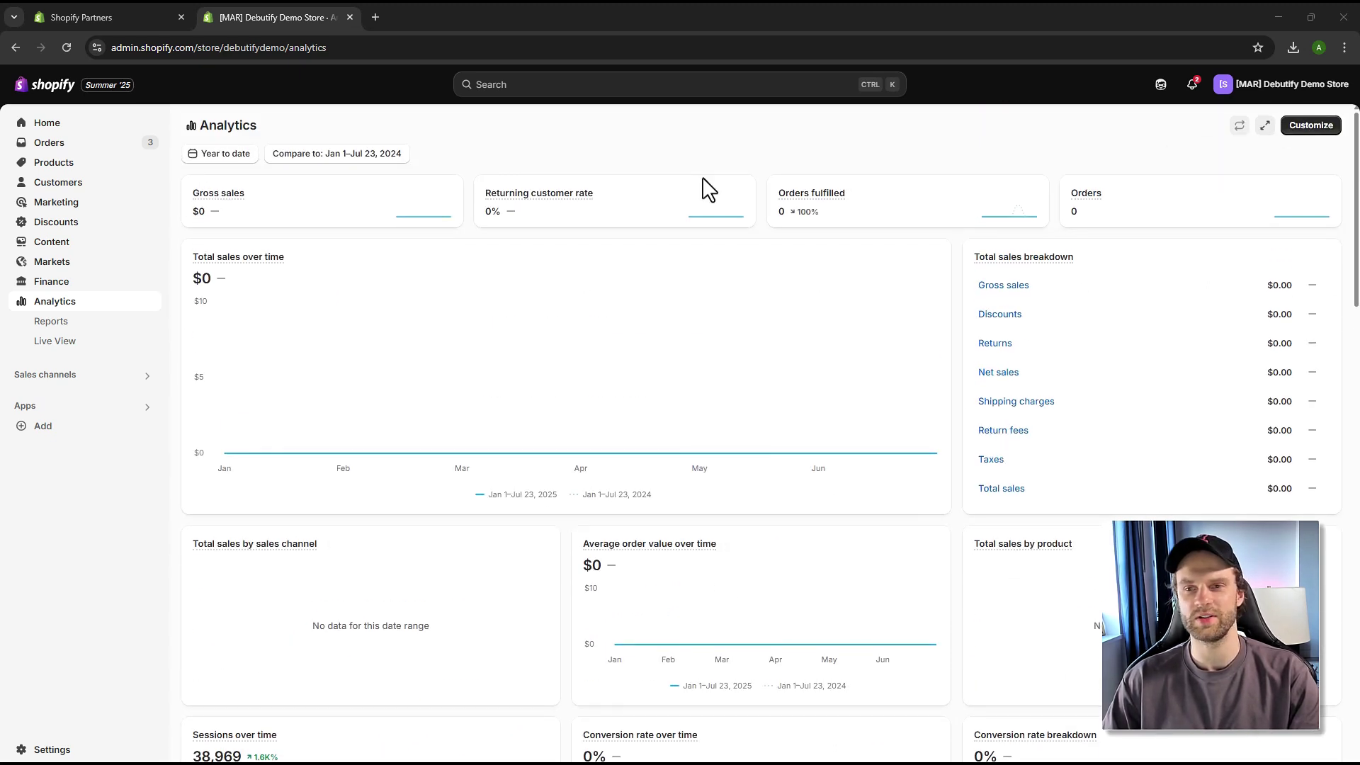
Start customizing the Analytics dashboard and browse the full library of available metrics, from Acquisition to Sales
left_click(1312, 130)
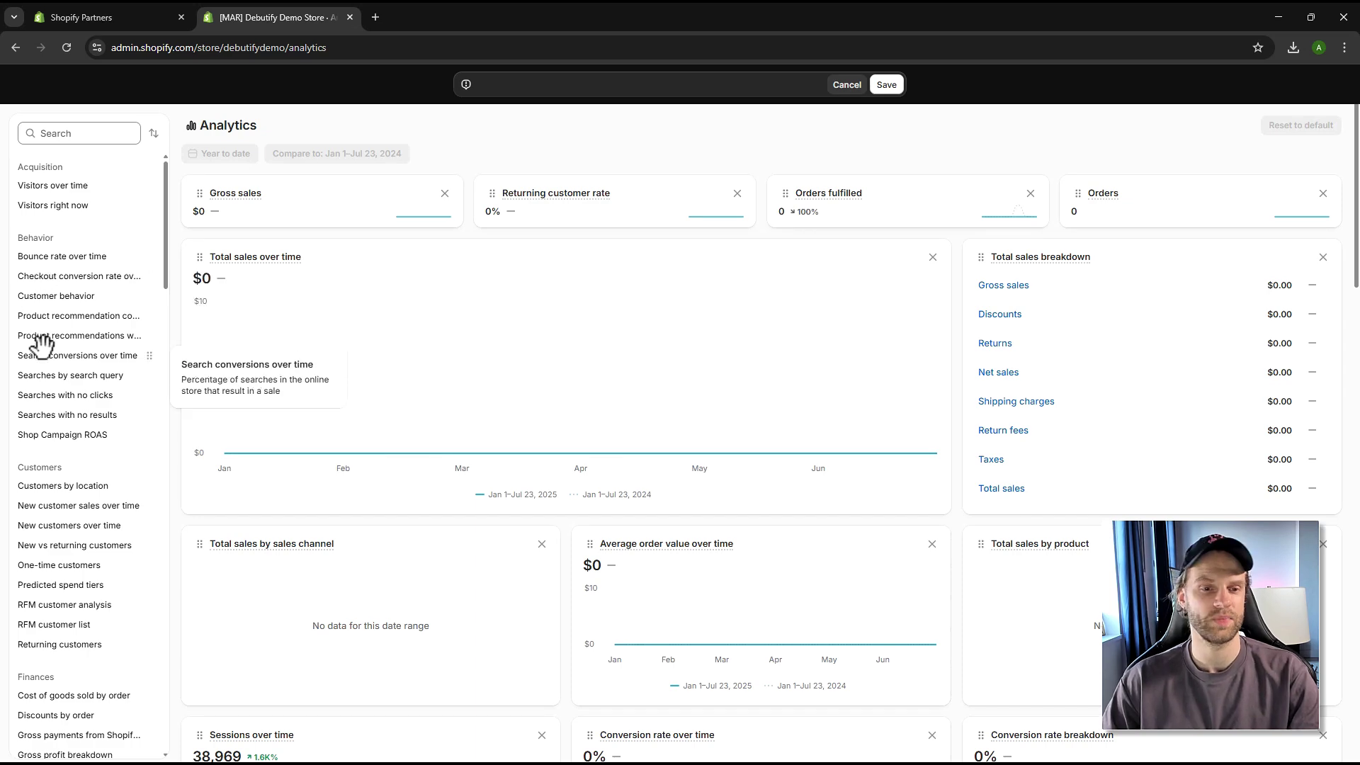
scroll(80, 425, "down", 15)
scroll(78, 423, "down", 2)
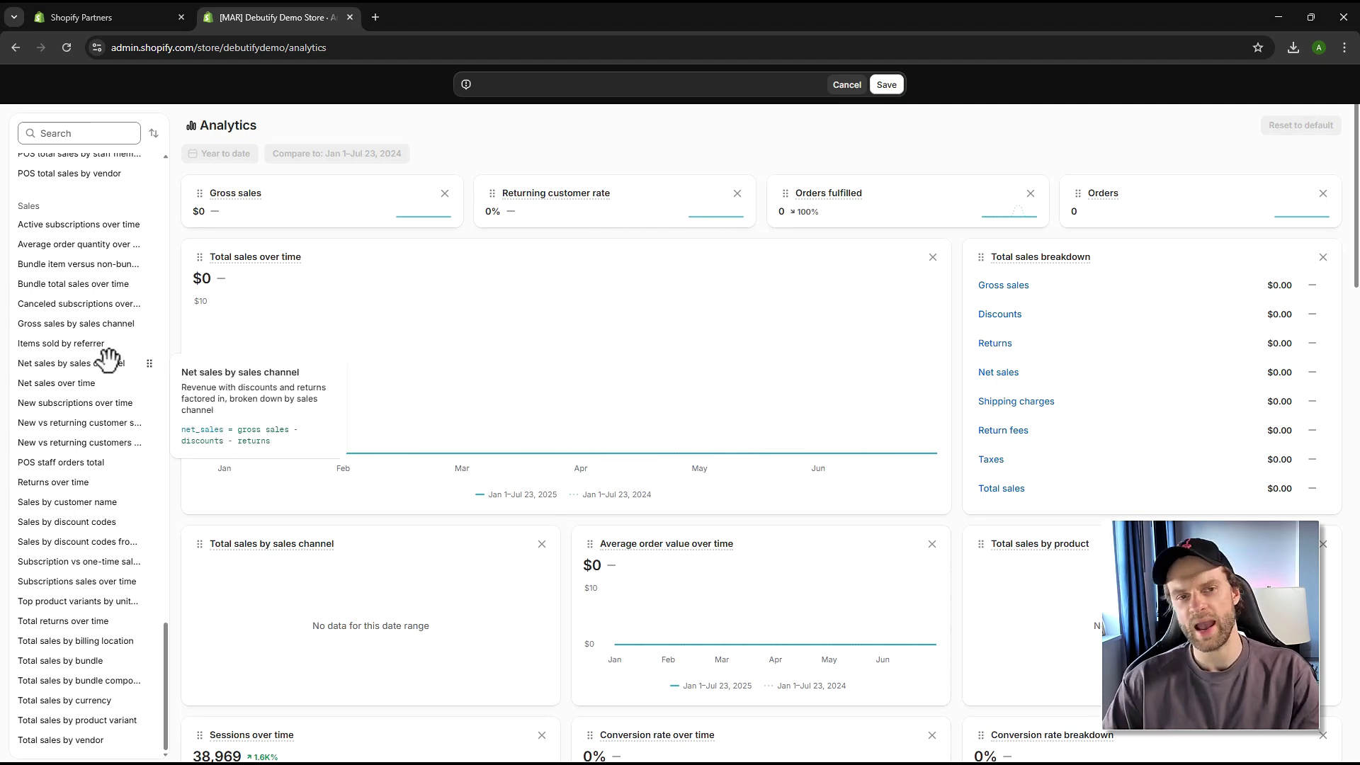
scroll(89, 305, "up", 4)
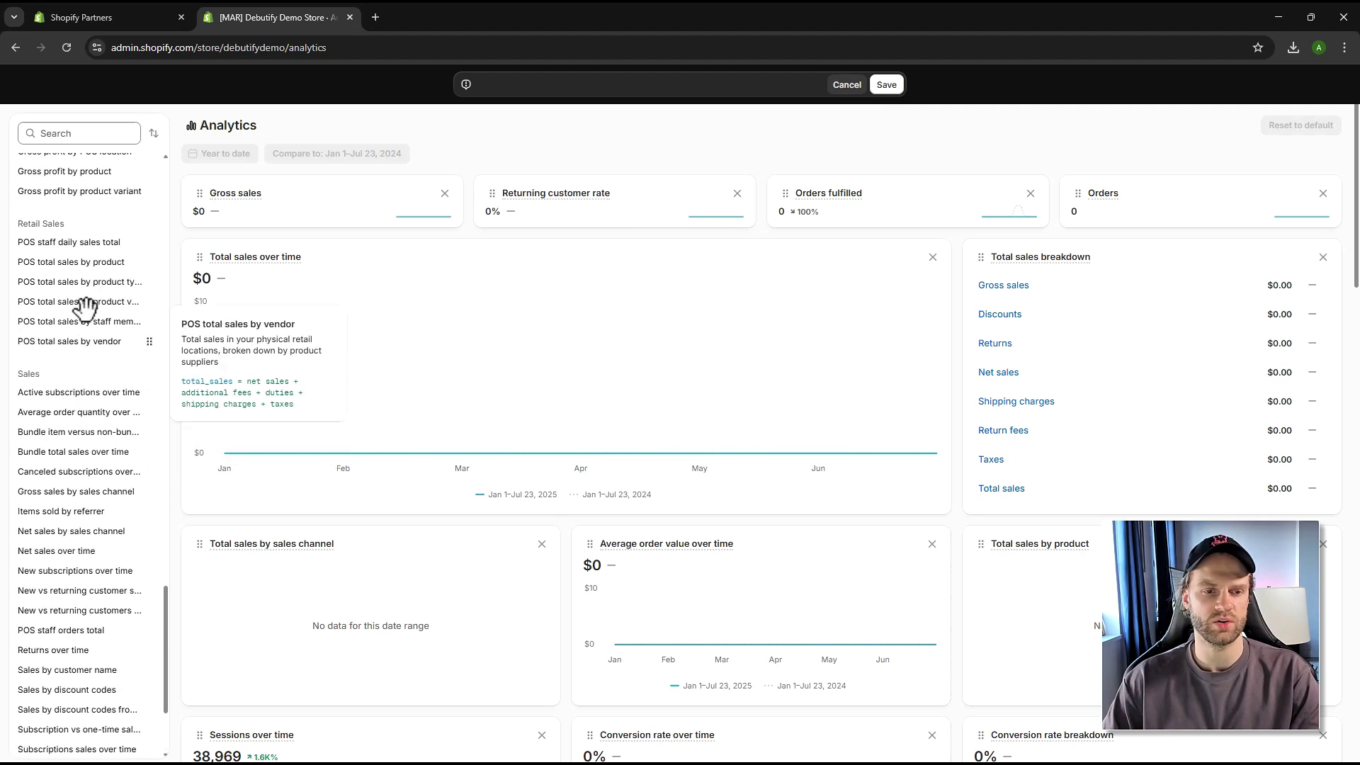
scroll(85, 306, "up", 5)
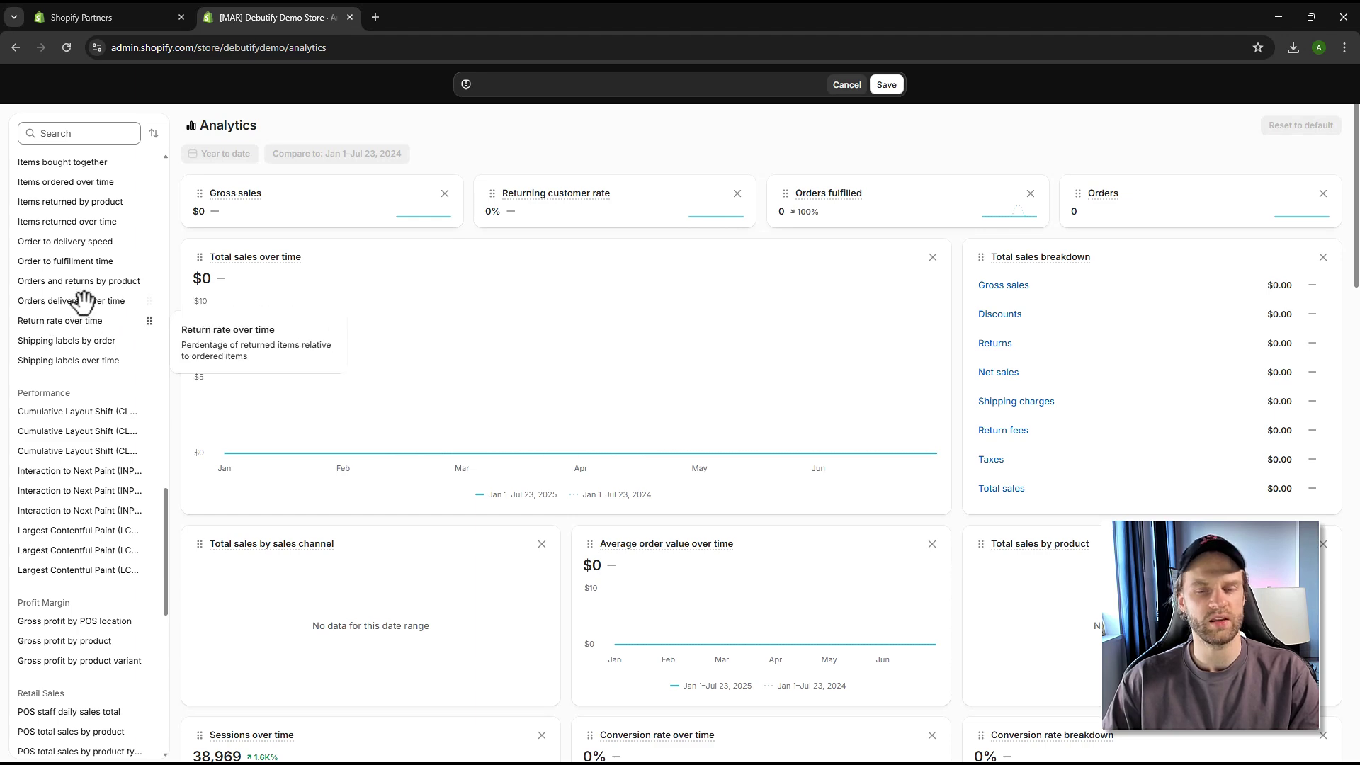
scroll(85, 354, "up", 7)
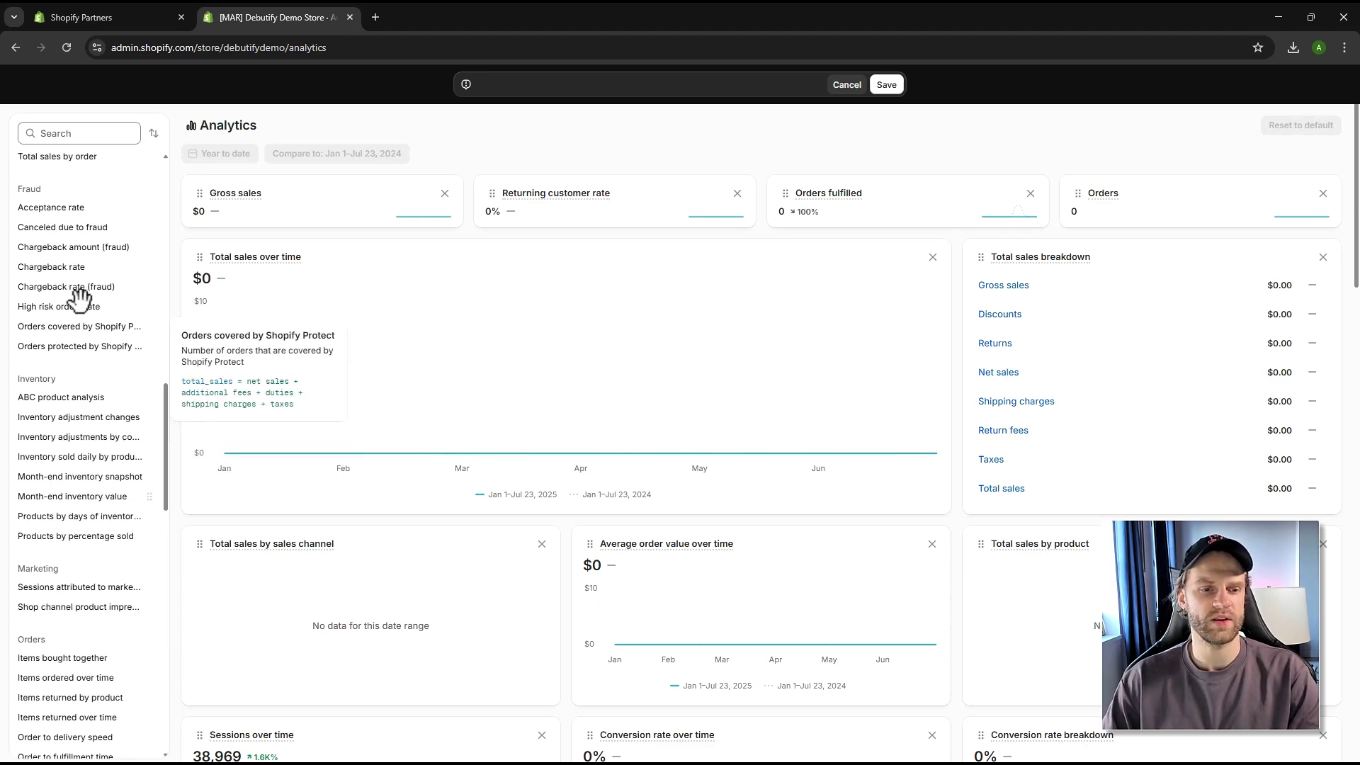
scroll(84, 338, "up", 10)
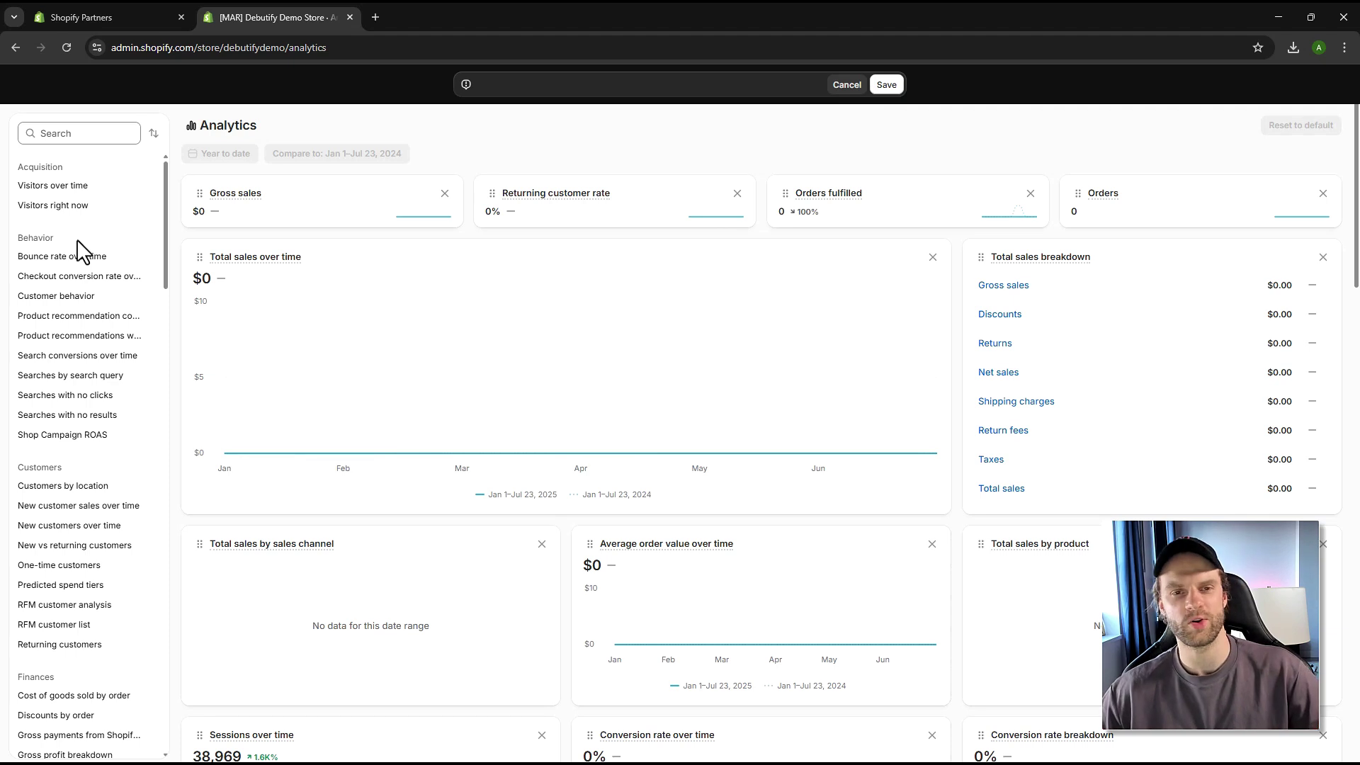
Examine the Behavior, Customers, and Finances metrics in the metric library
mouse_move(88, 259)
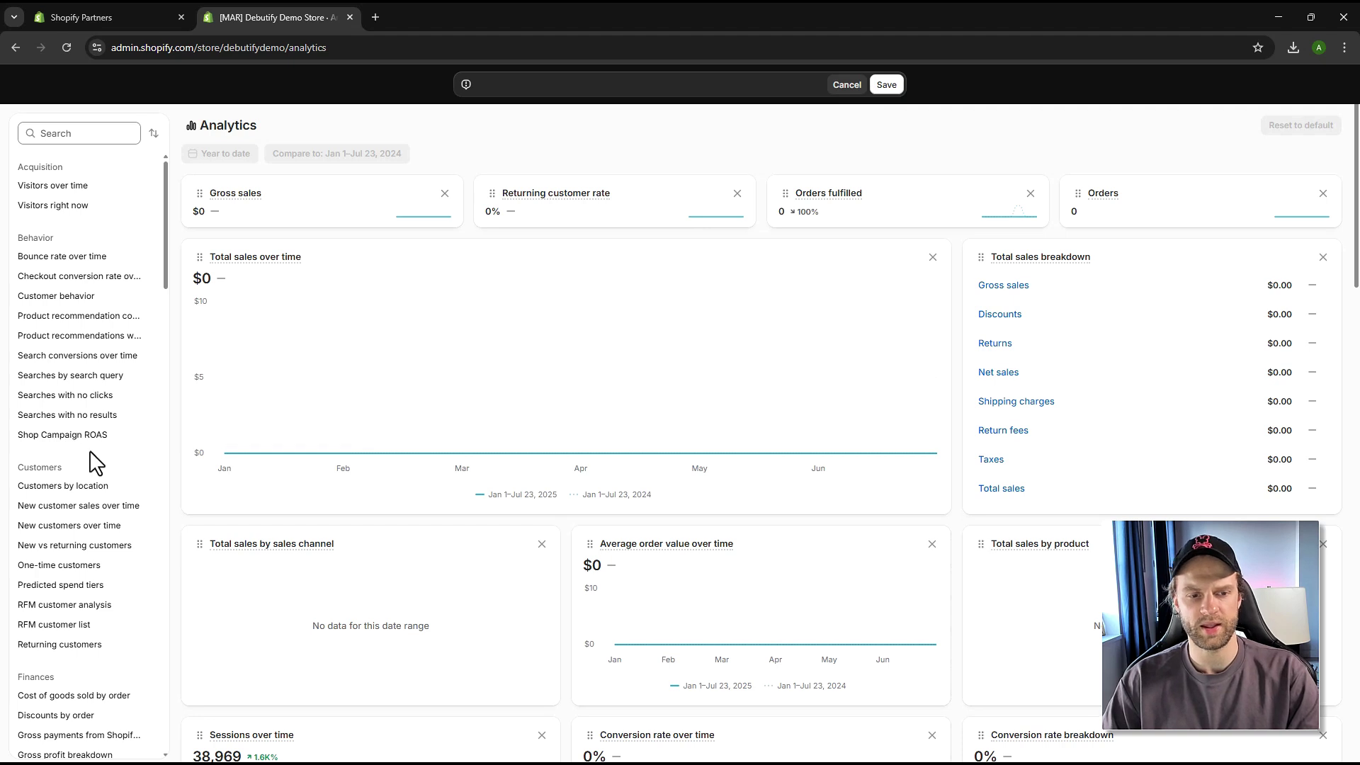
scroll(95, 464, "down", 2)
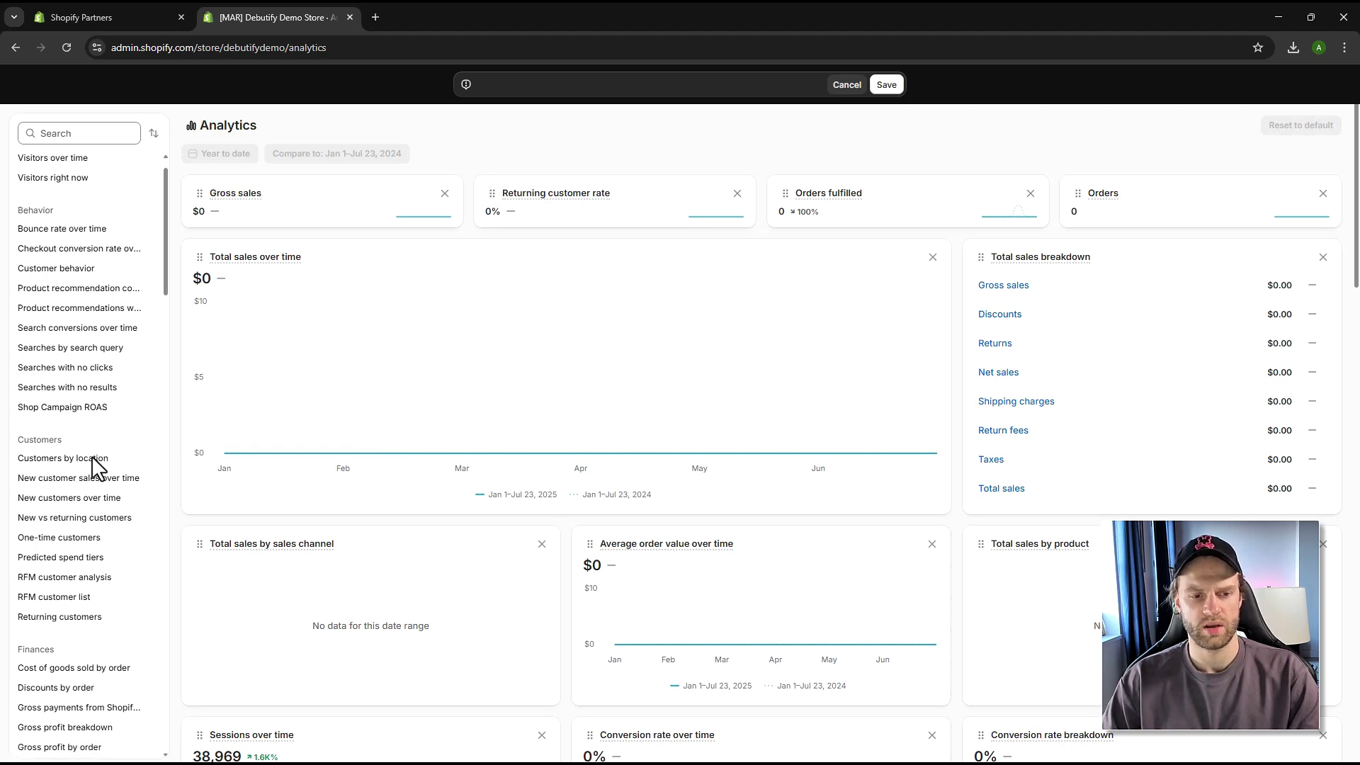
mouse_move(36, 367)
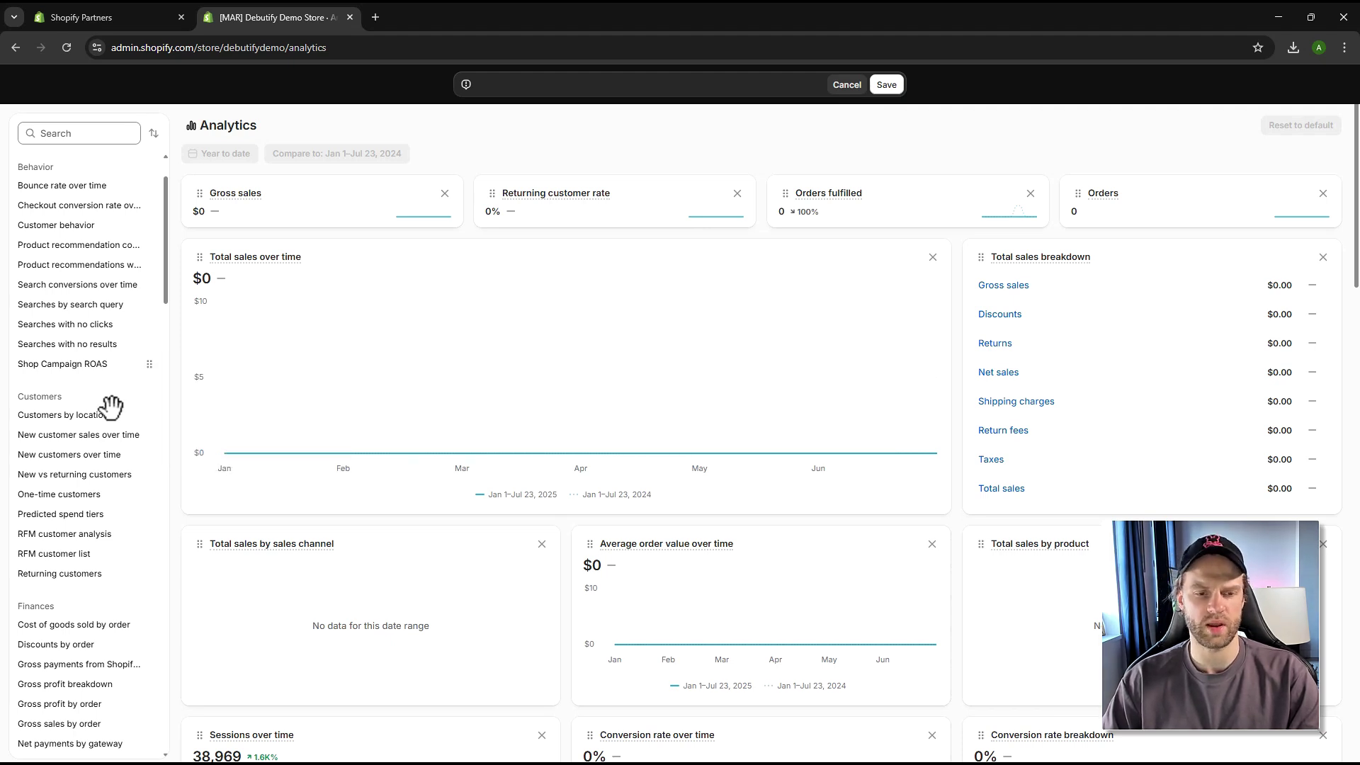
scroll(91, 453, "up", 2)
scroll(91, 459, "down", 5)
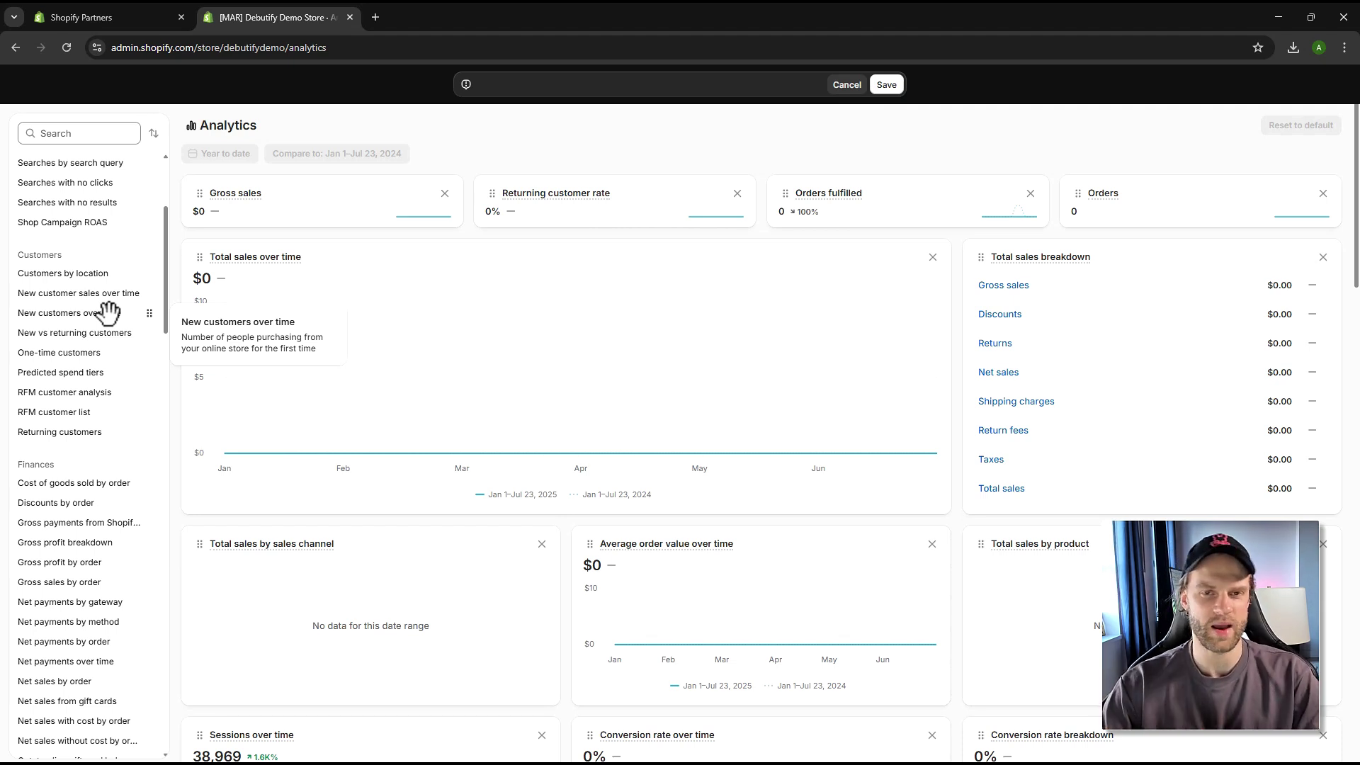
scroll(85, 312, "down", 2)
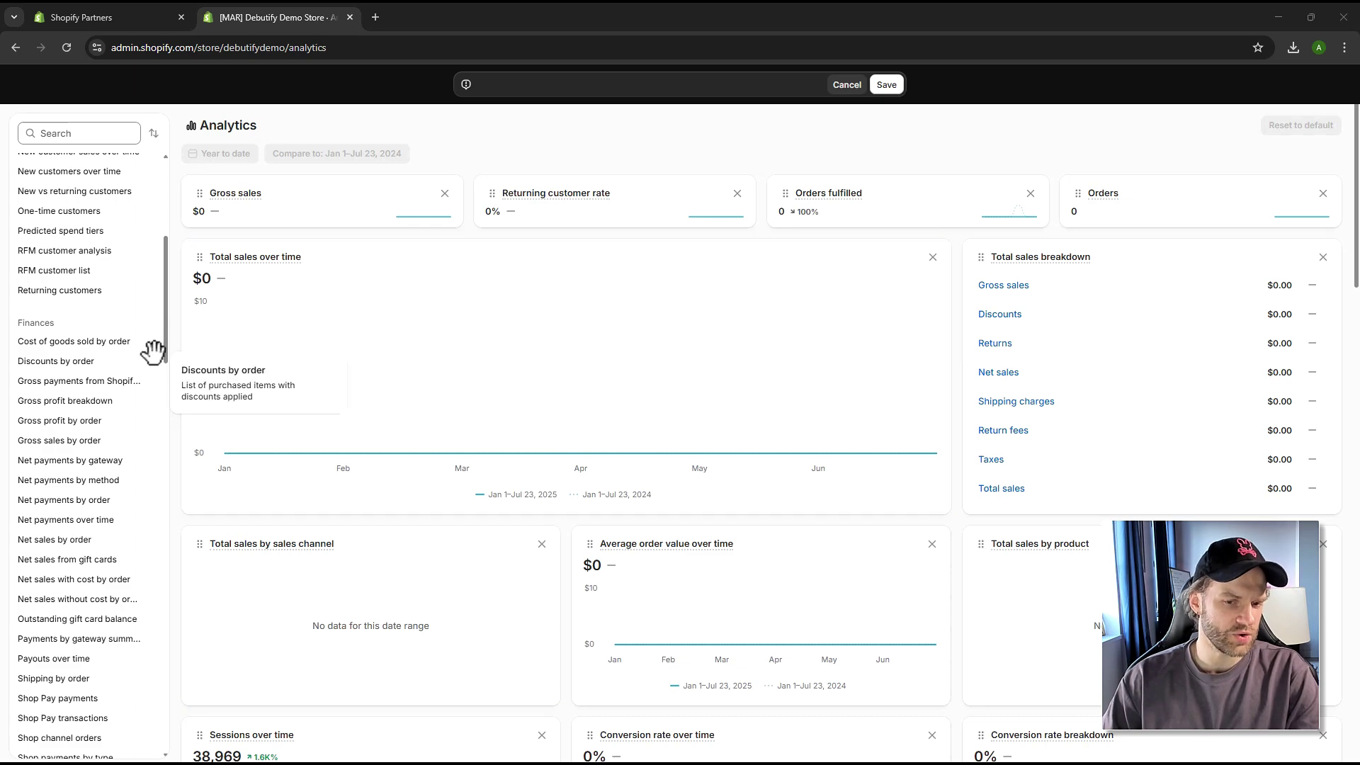
left_click_drag(164, 355, 168, 528)
mouse_move(138, 533)
scroll(138, 533, "up", 10)
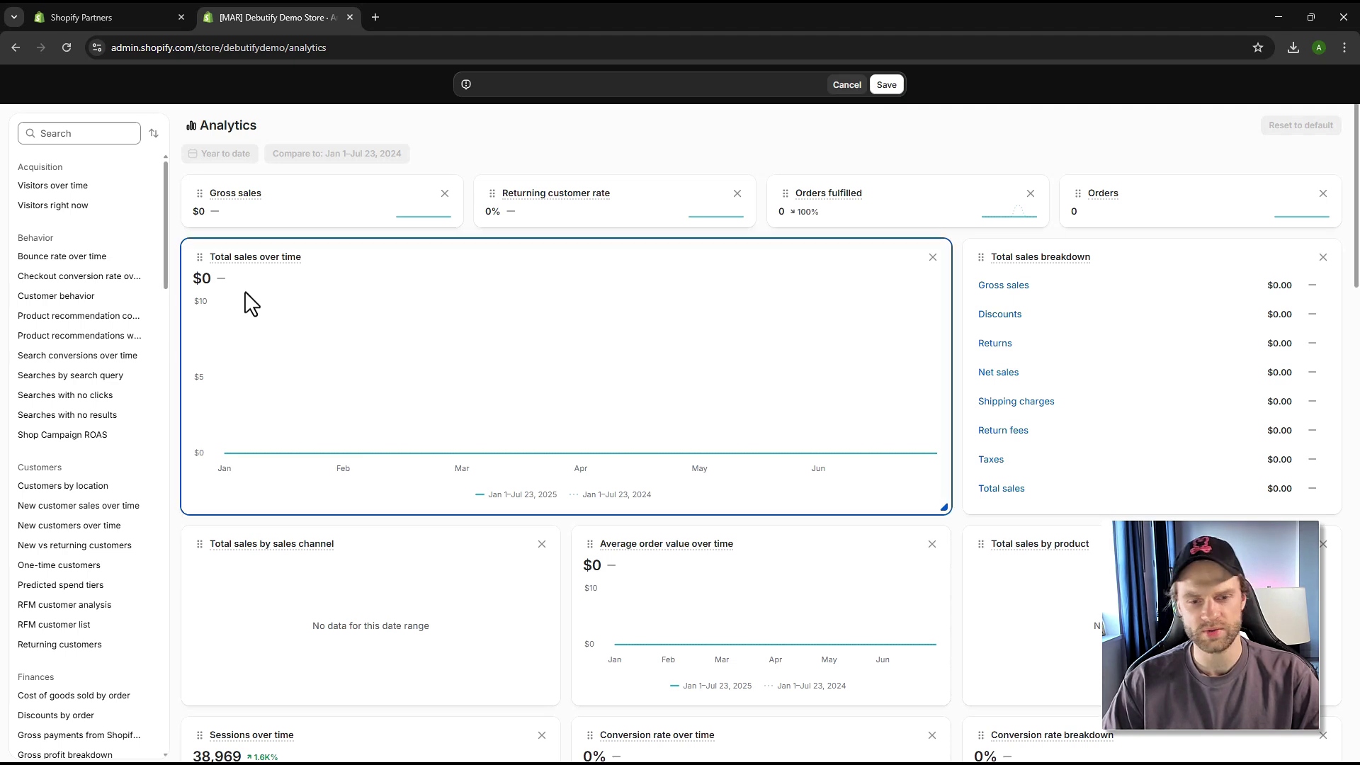
Add the Bounce rate over time card directly beneath Total sales over time, beside Average order value over time, and save the dashboard
left_click_drag(75, 253, 368, 556)
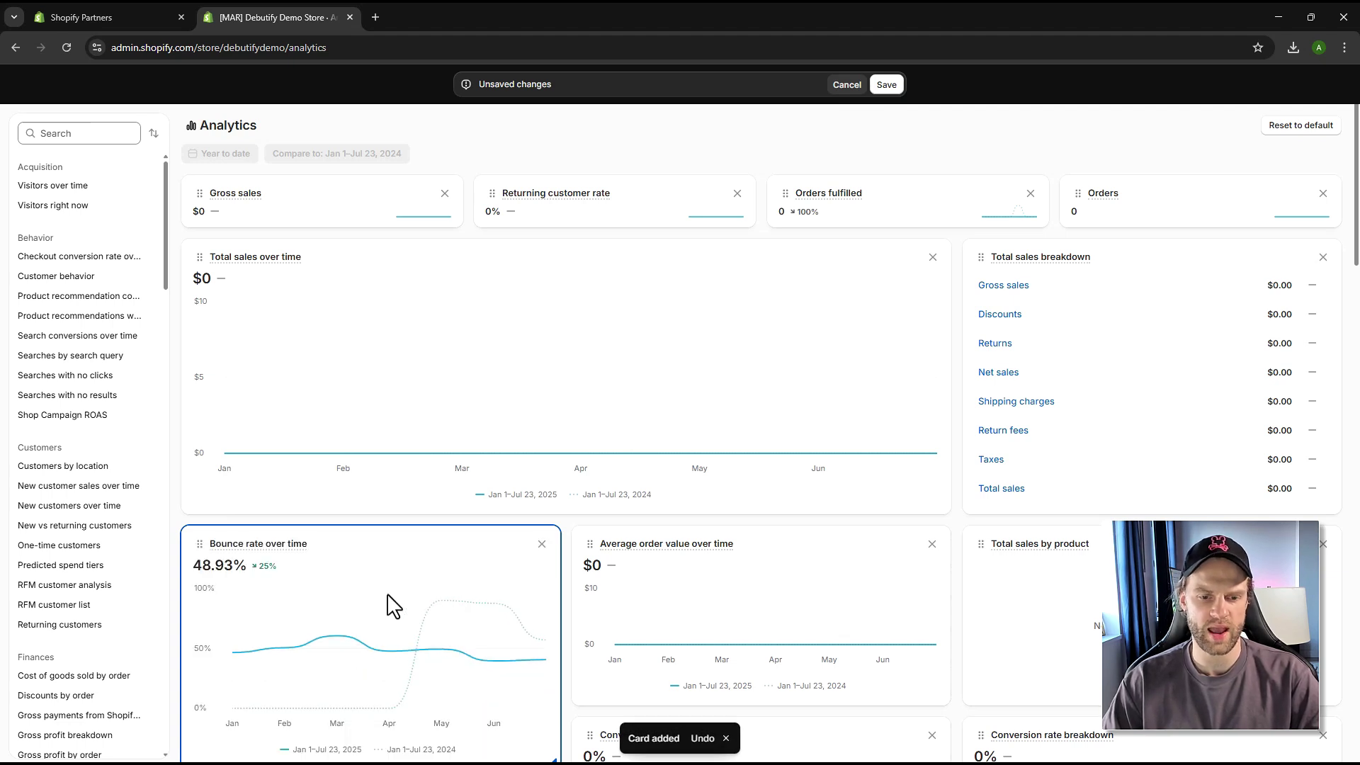
mouse_move(488, 606)
scroll(571, 641, "down", 3)
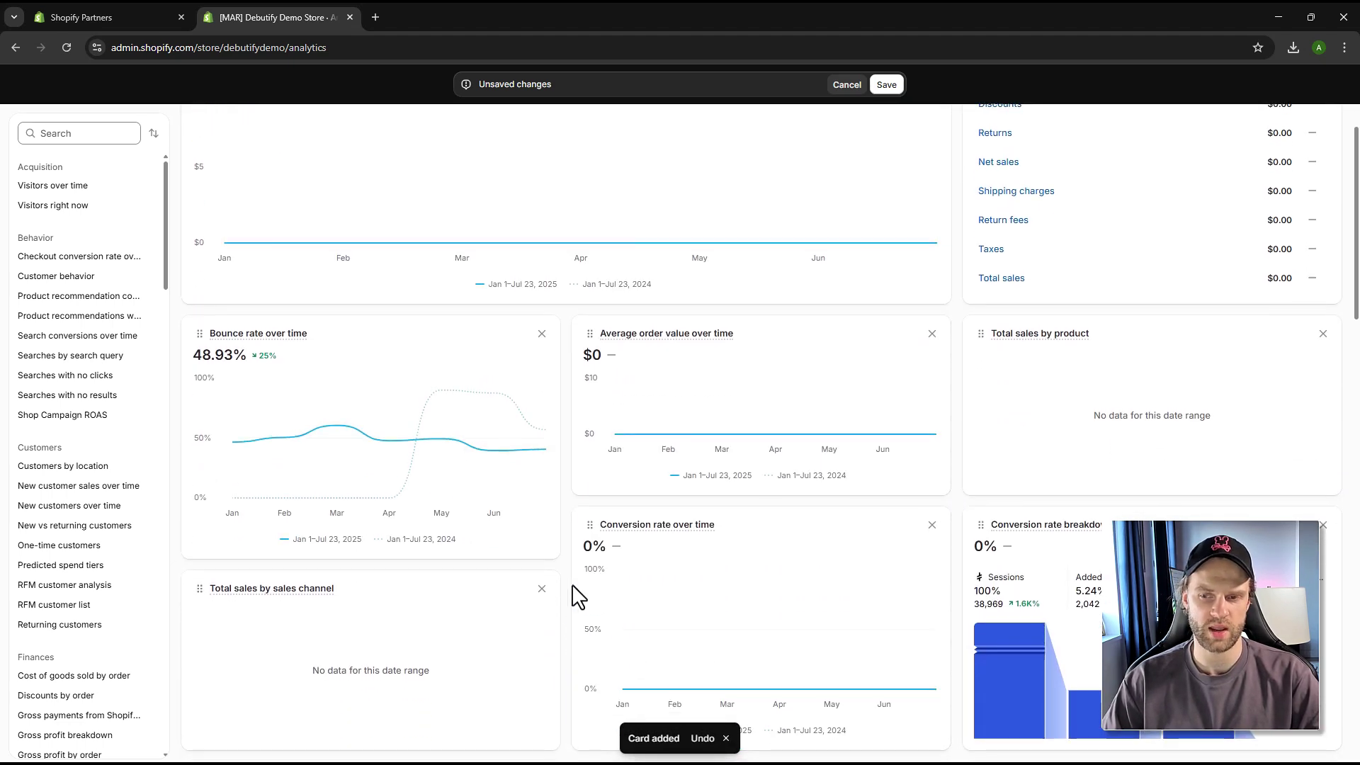
scroll(574, 592, "up", 1)
left_click(886, 85)
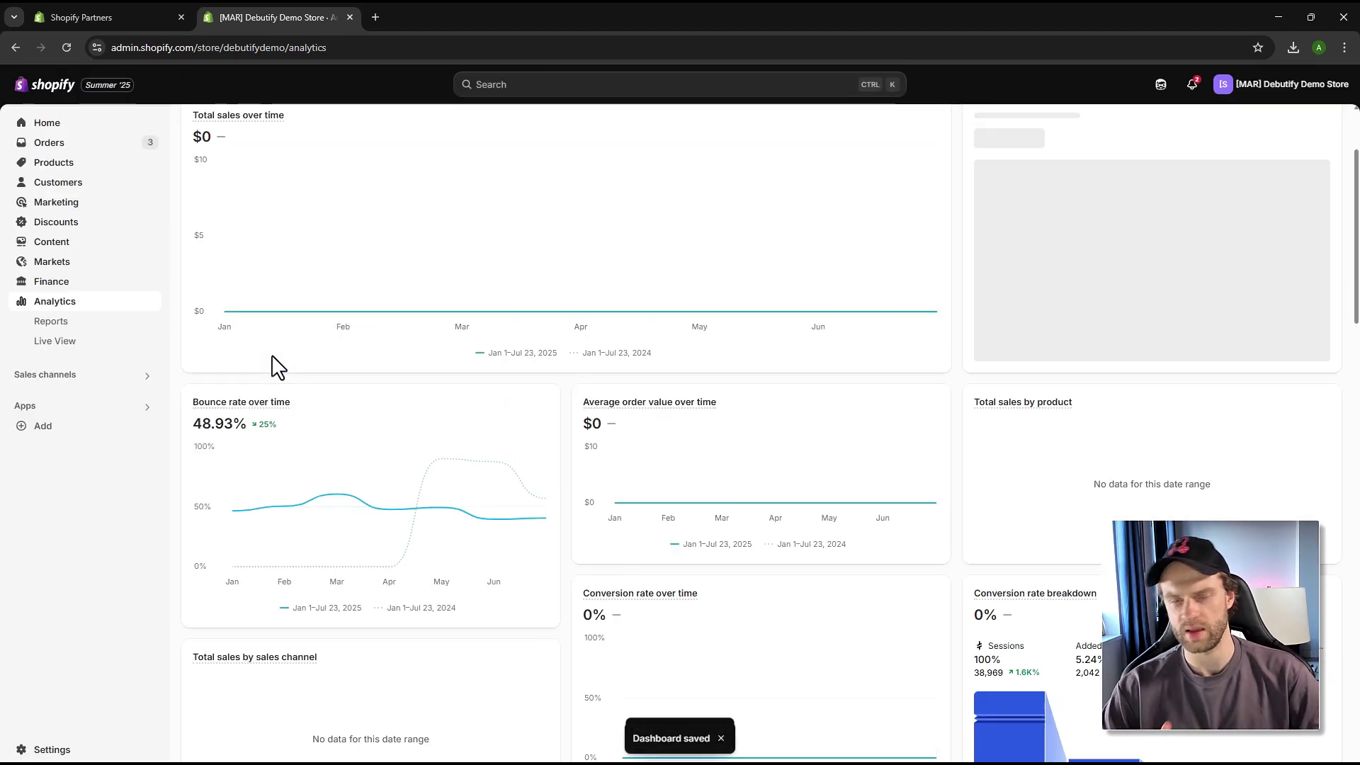
Reopen dashboard customization and move the Conversion rate breakdown card into the place of Average order value over time, beside Bounce rate over time
mouse_move(267, 340)
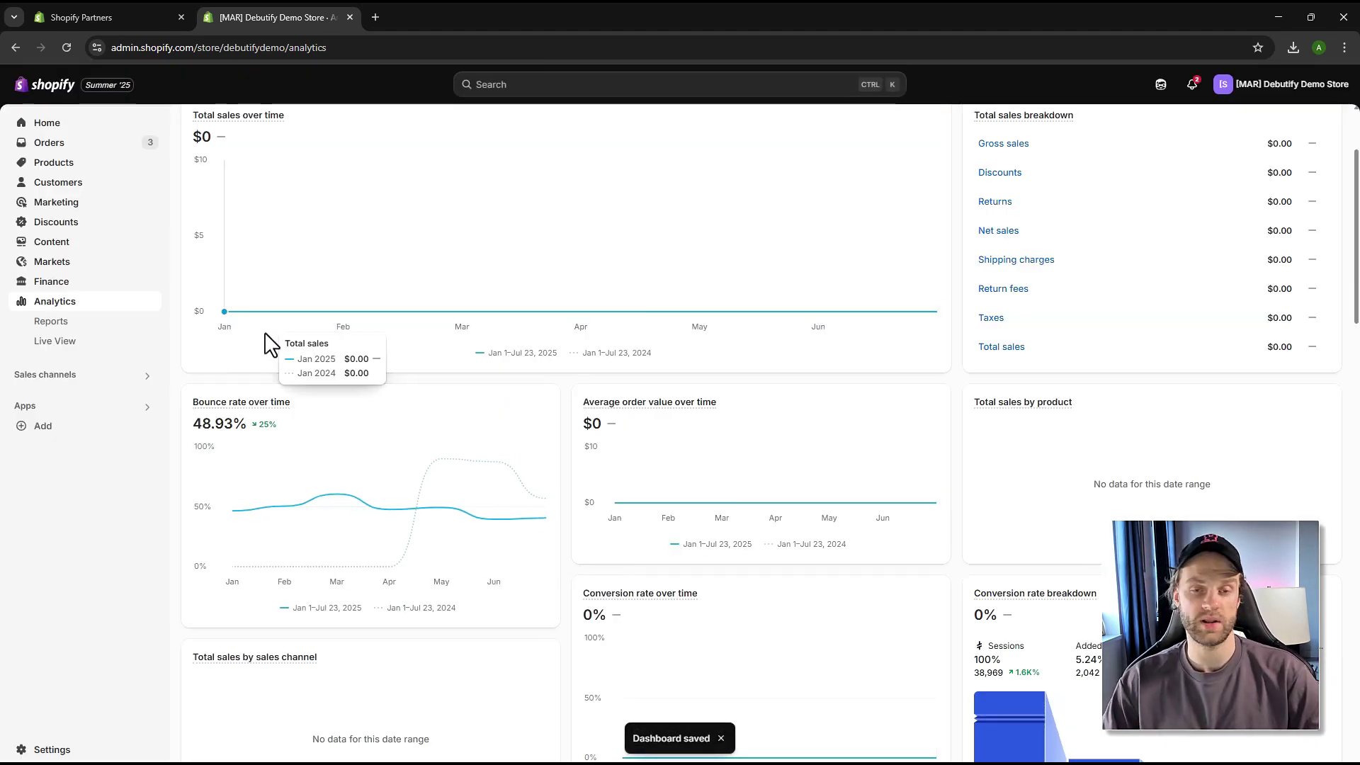
mouse_move(456, 492)
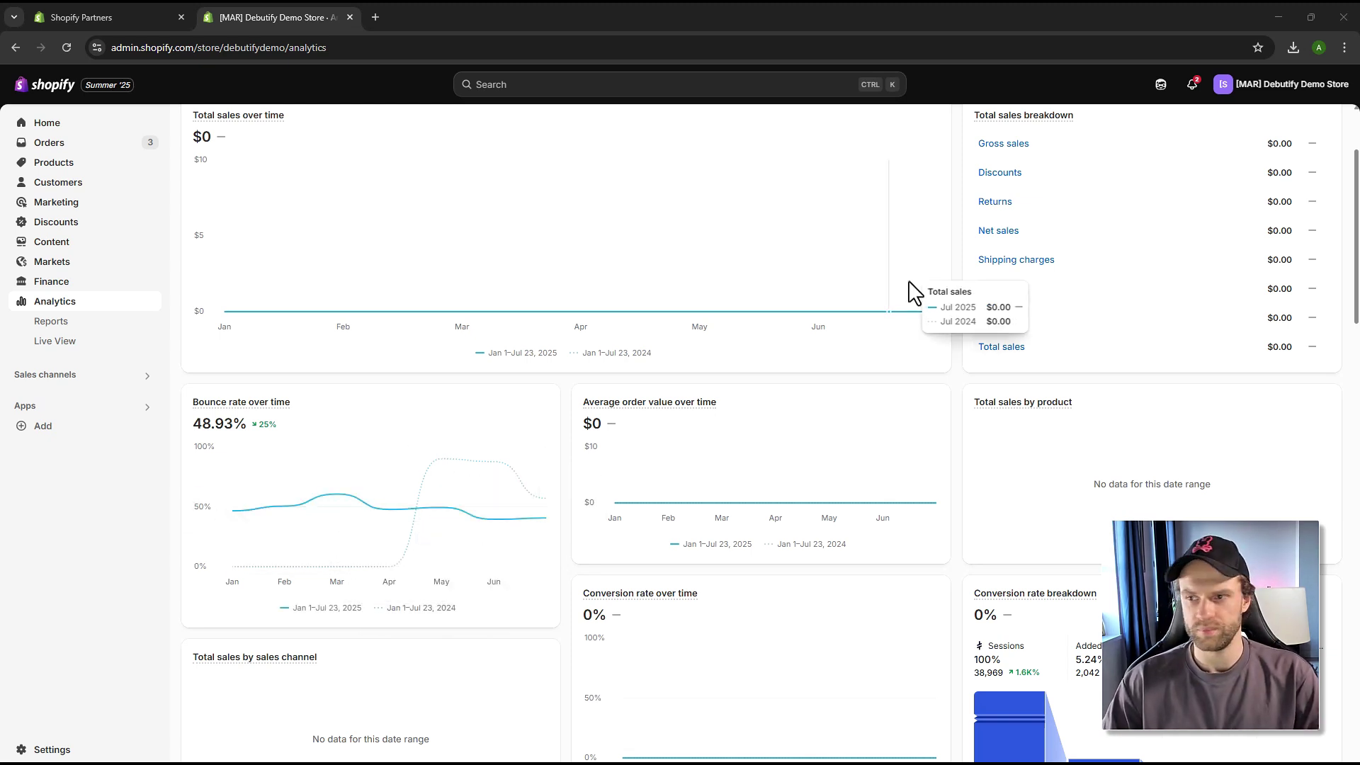
scroll(595, 283, "up", 2)
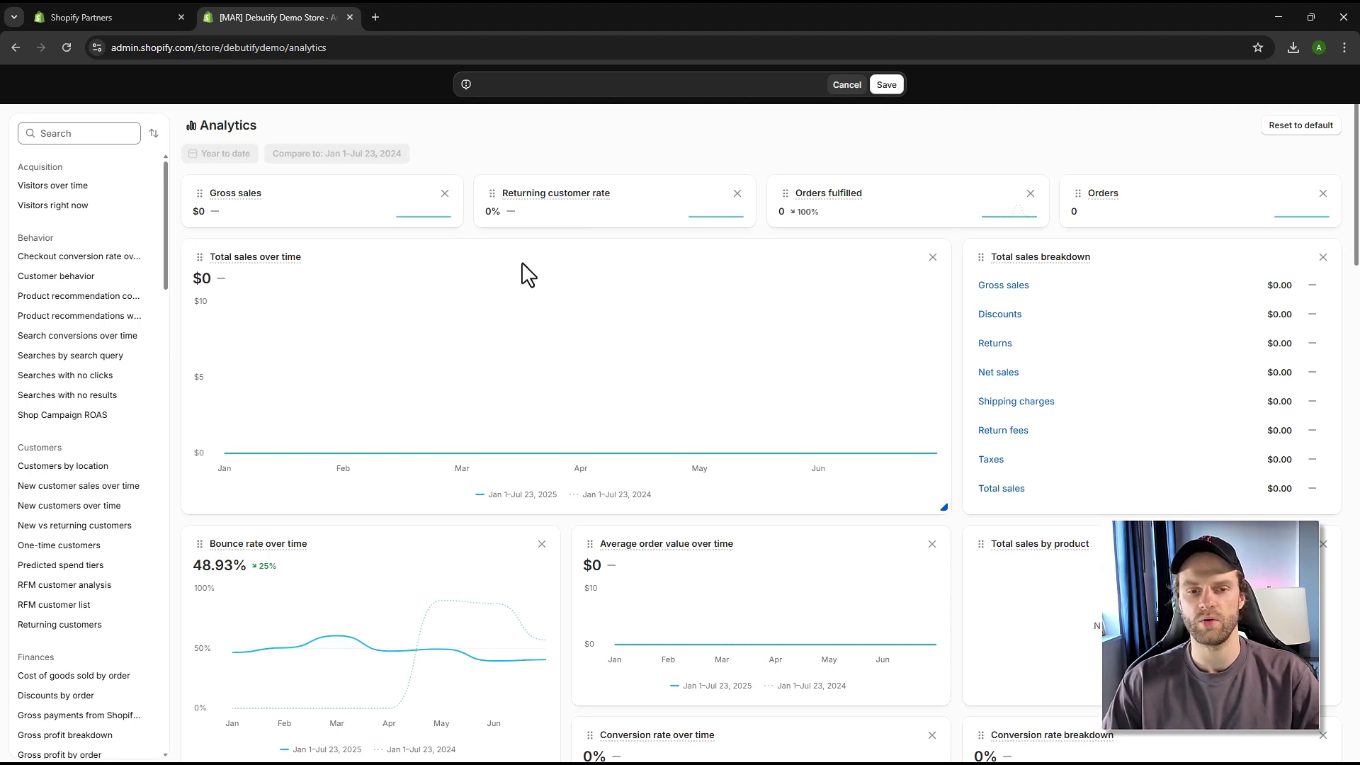
left_click_drag(543, 264, 461, 303)
scroll(753, 549, "down", 2)
scroll(753, 550, "up", 1)
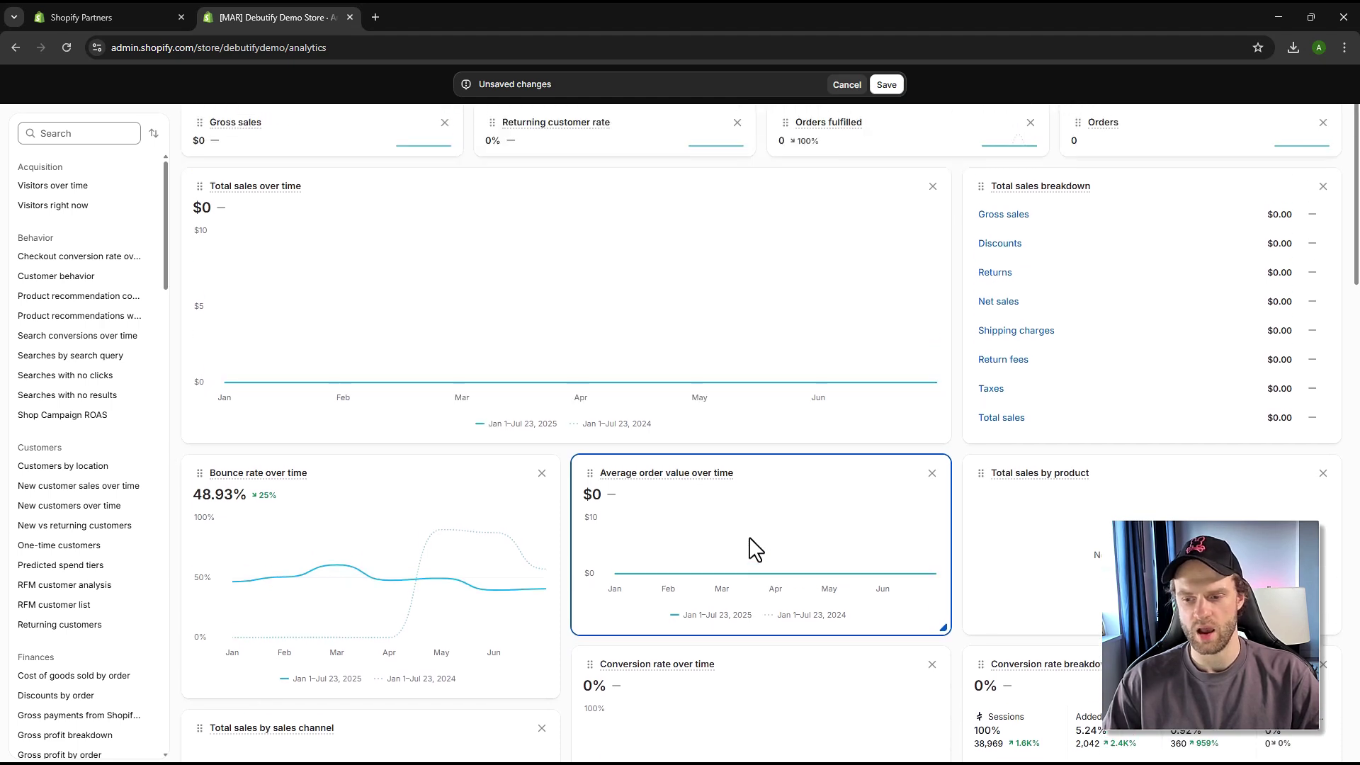
scroll(819, 556, "down", 3)
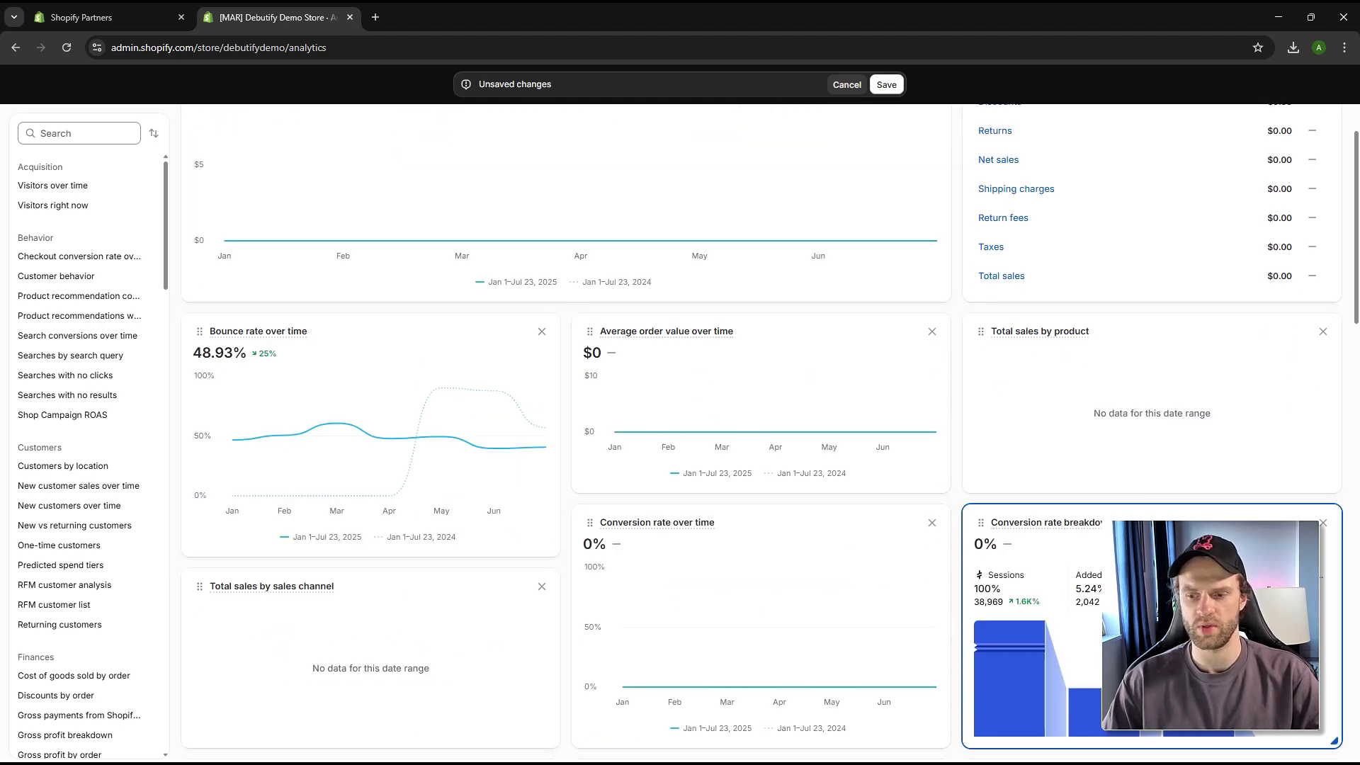
left_click_drag(1050, 547, 709, 372)
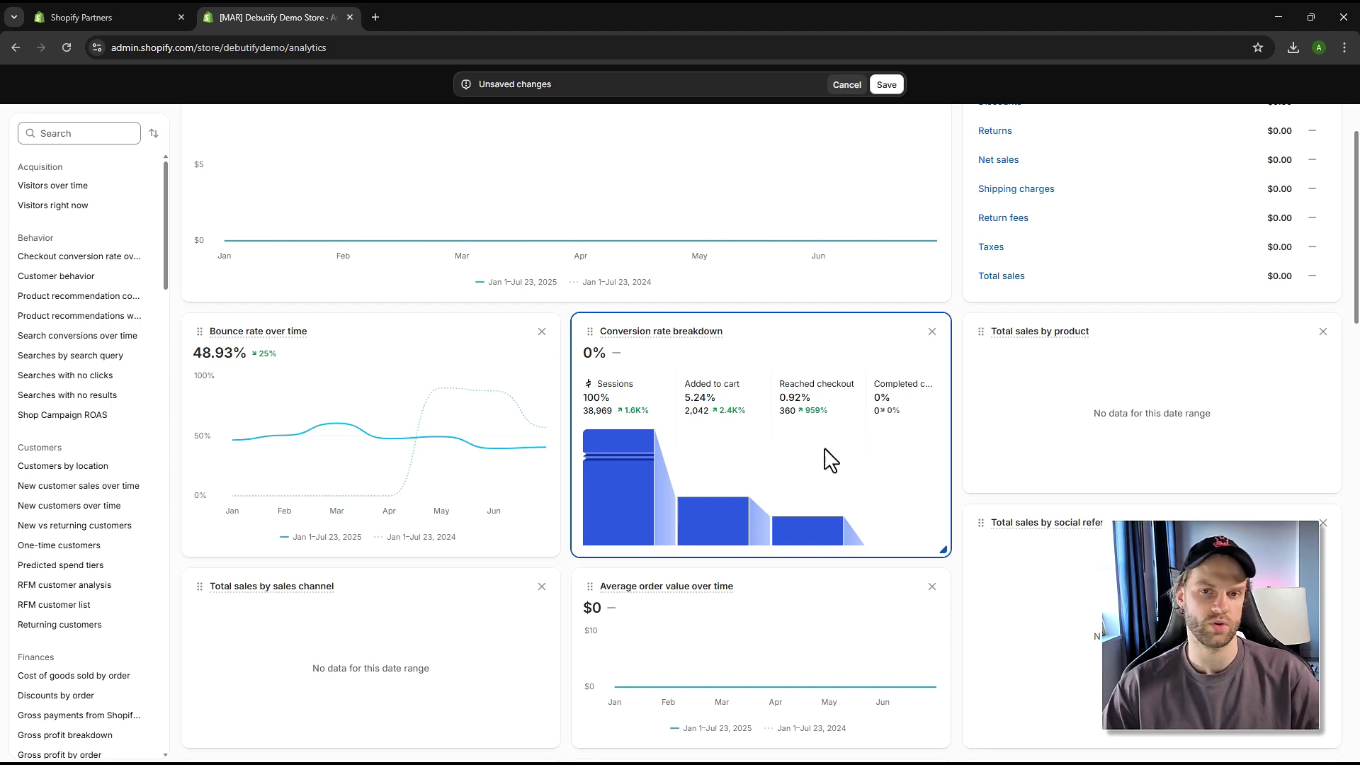
Save the rearranged Analytics dashboard and open the Reports list
scroll(425, 425, "up", 3)
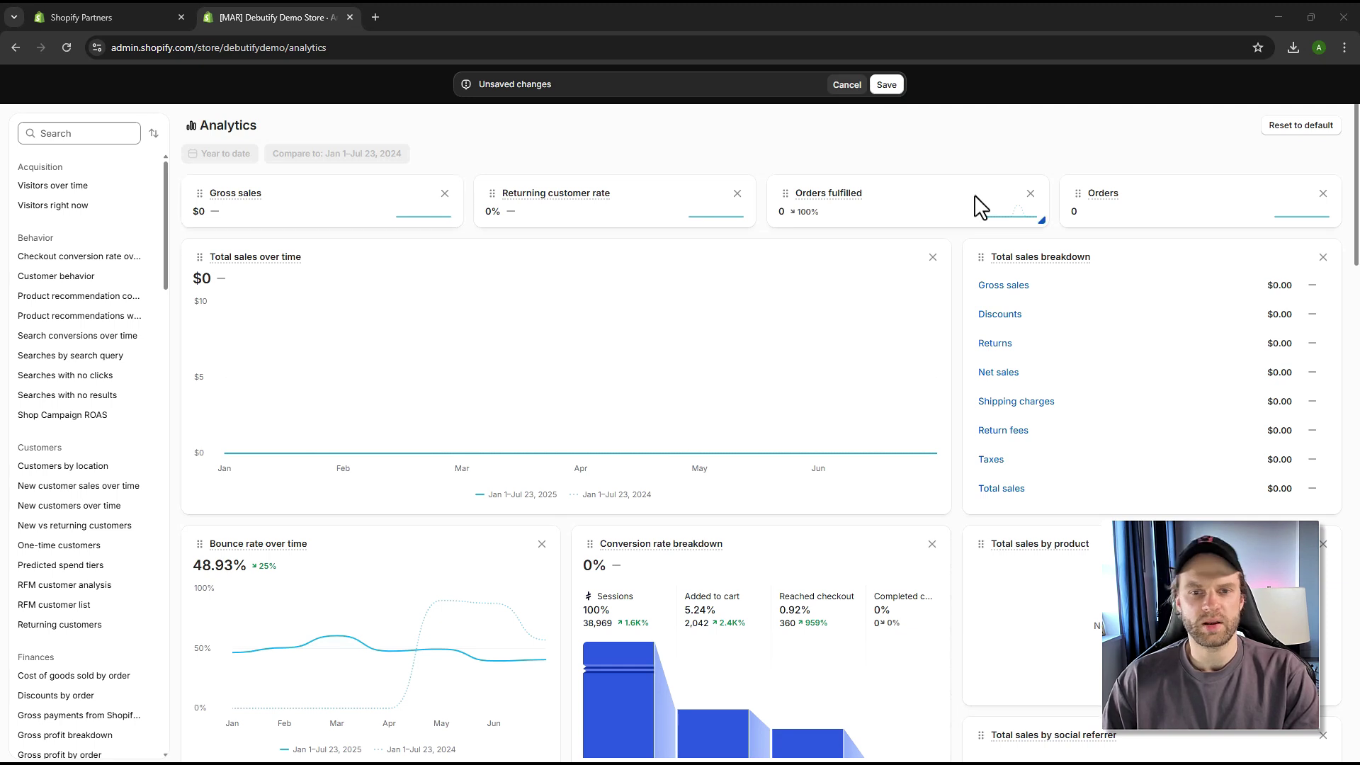
left_click(889, 86)
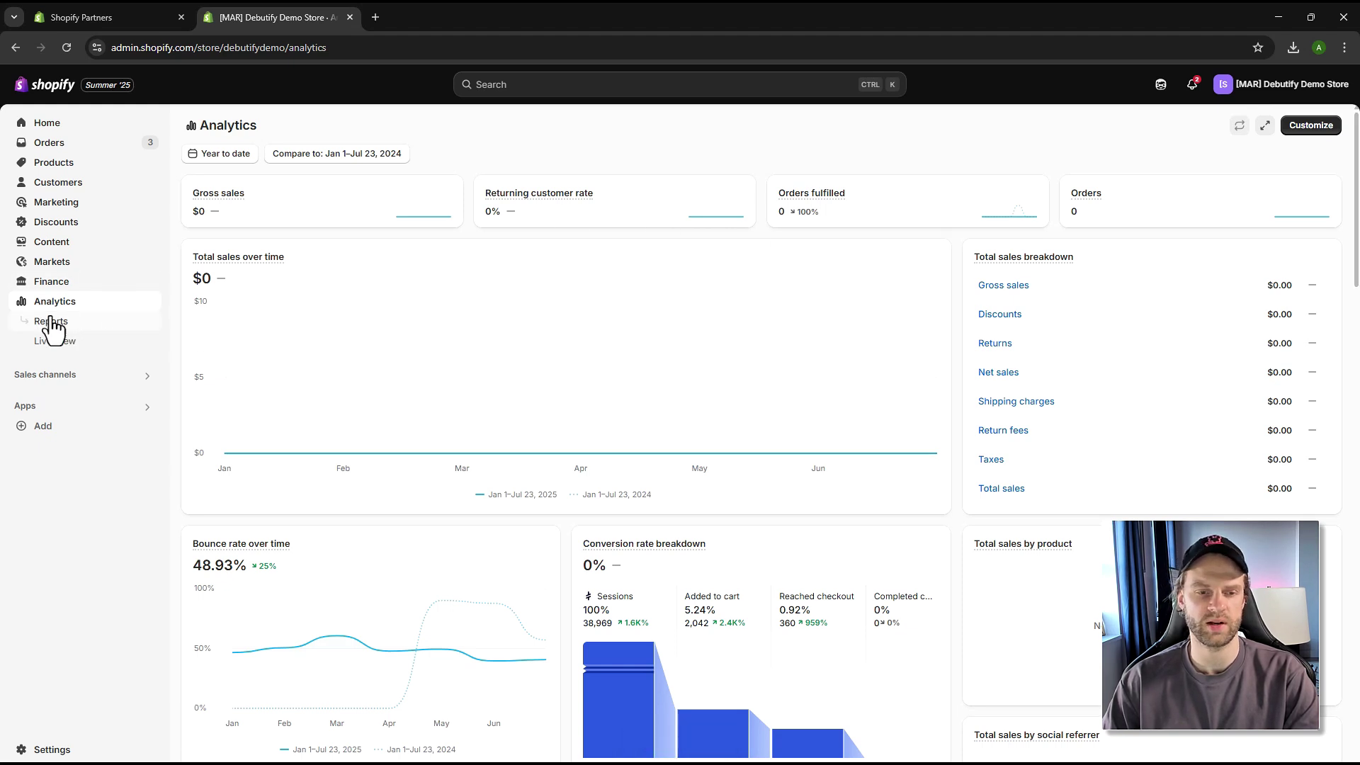
left_click(88, 327)
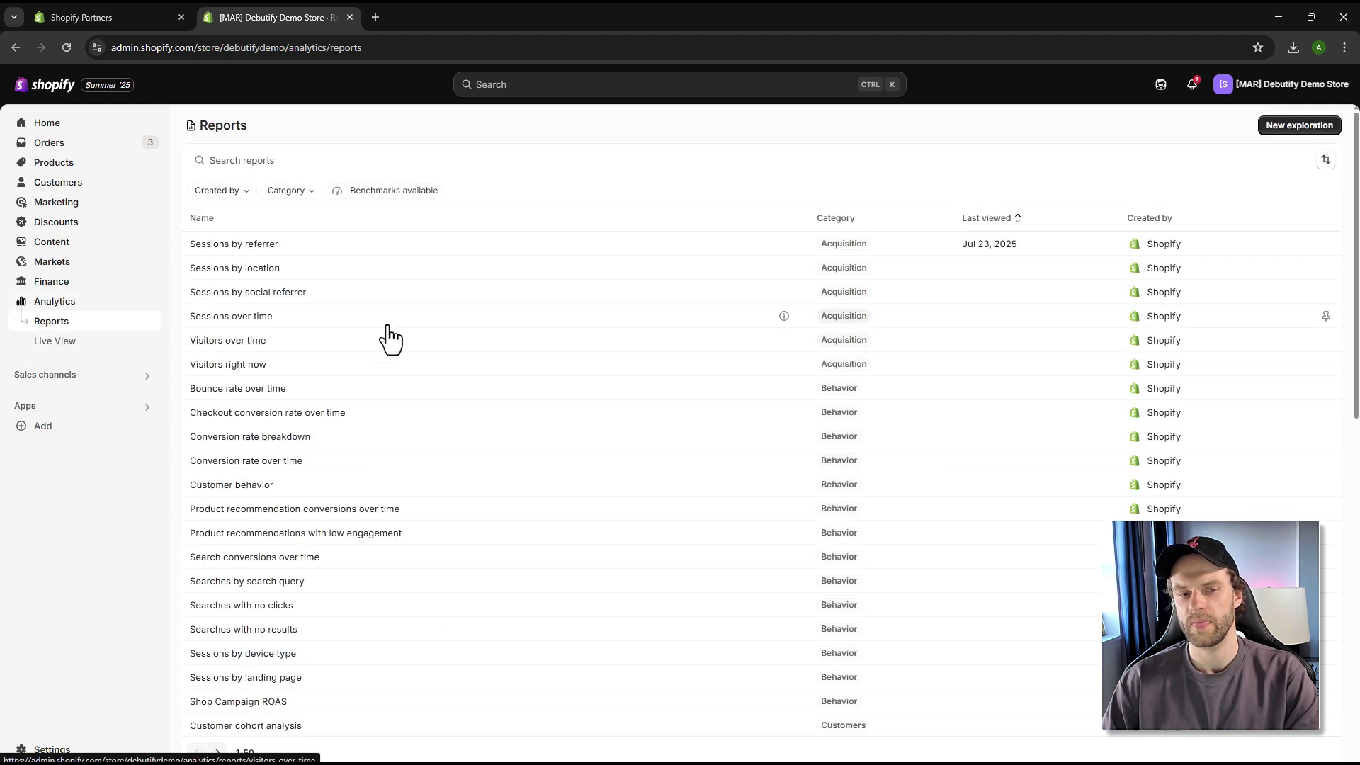
Look through the available reports and open the Sessions by referrer report
scroll(364, 482, "down", 10)
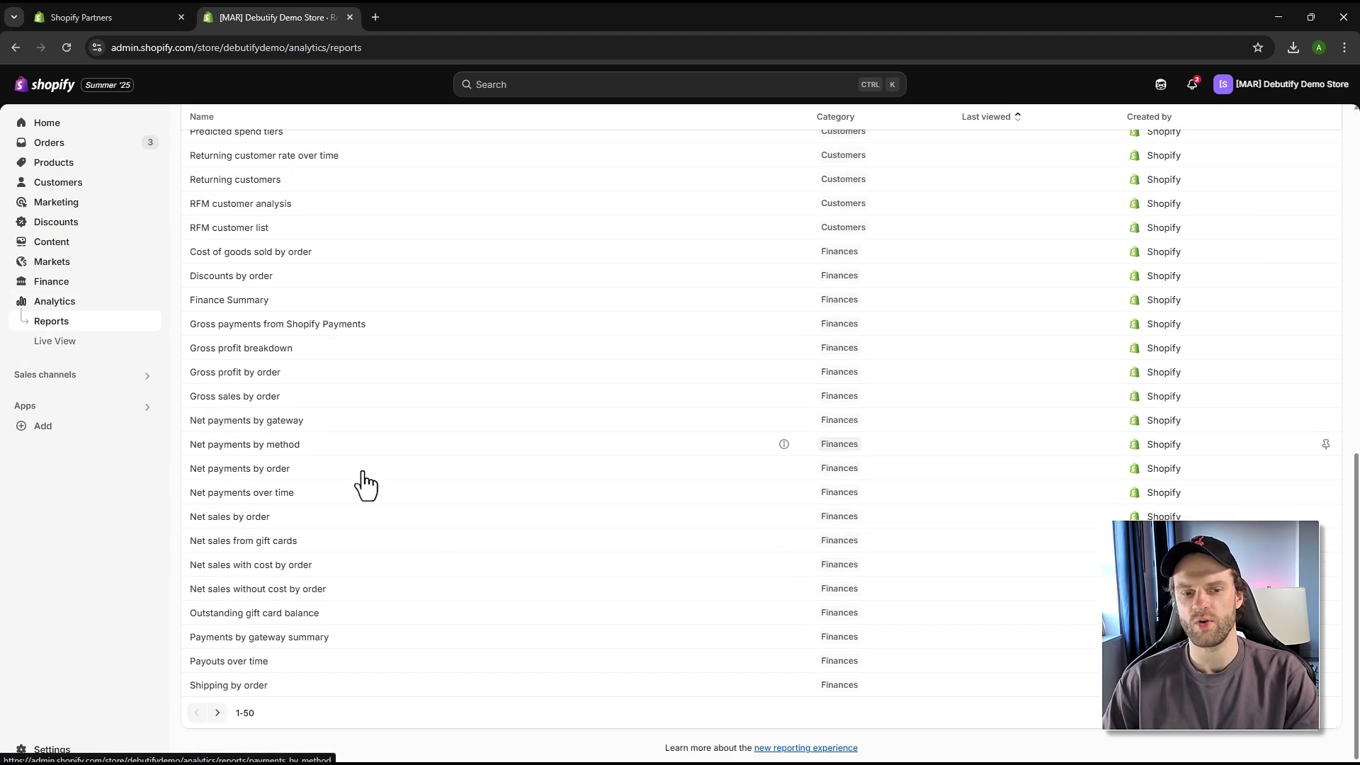
scroll(365, 486, "up", 10)
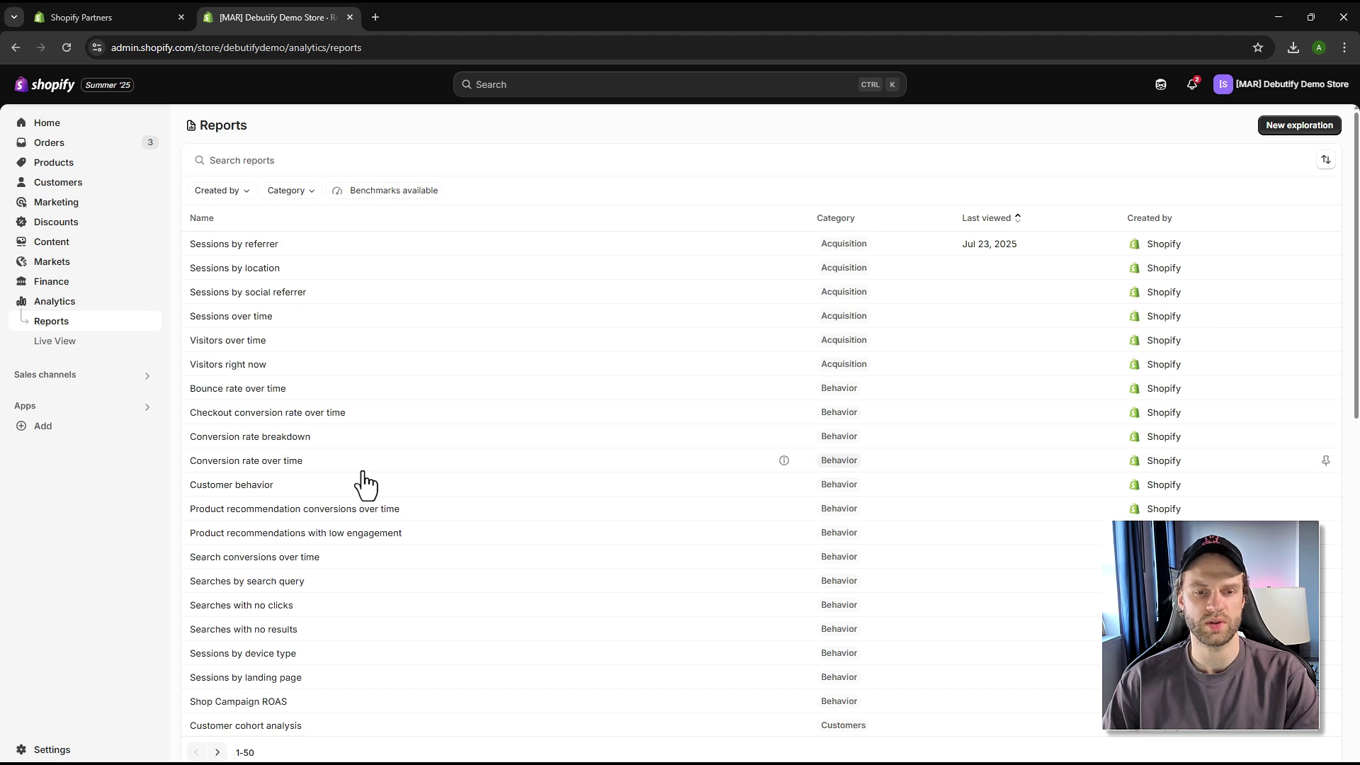
left_click(269, 248)
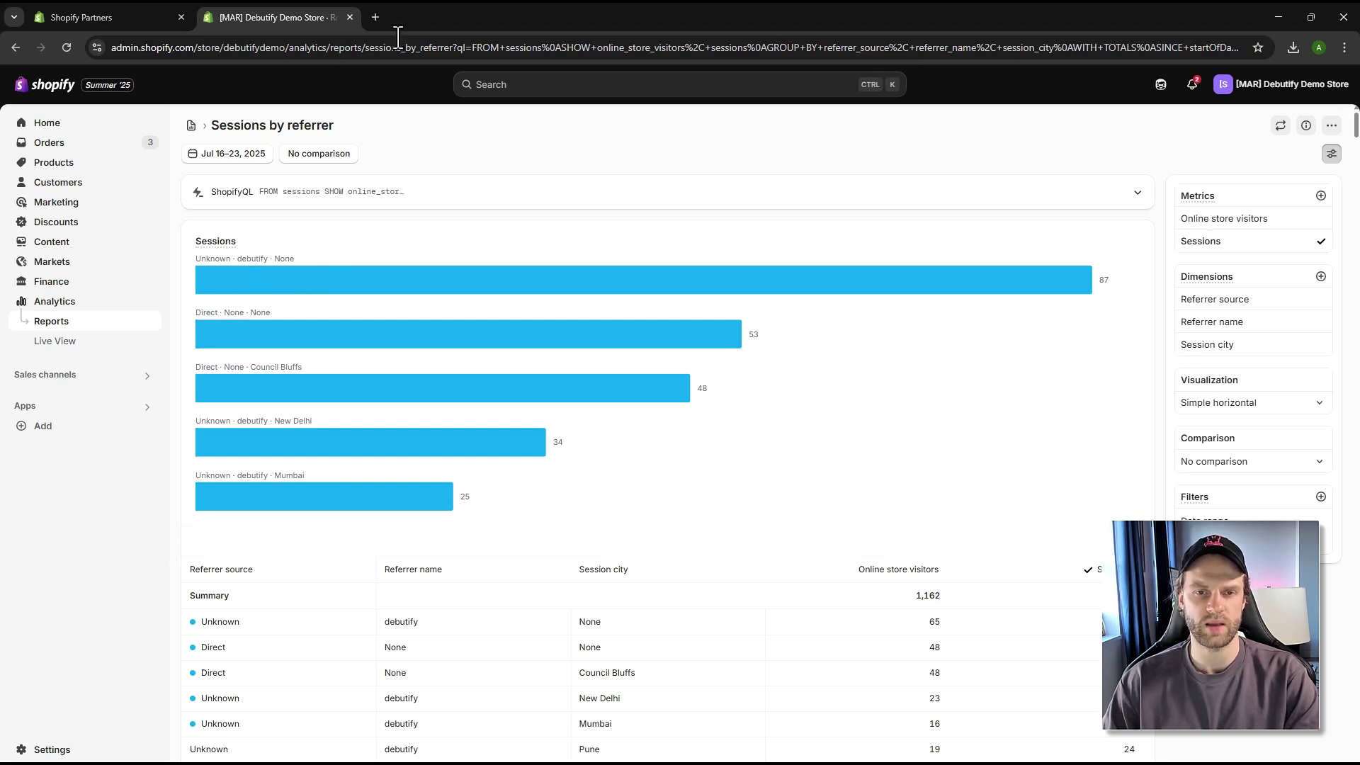
Open the debutify.com website in a new browser tab, leaving the Shopify report open
left_click(372, 14)
type("de")
key("Return")
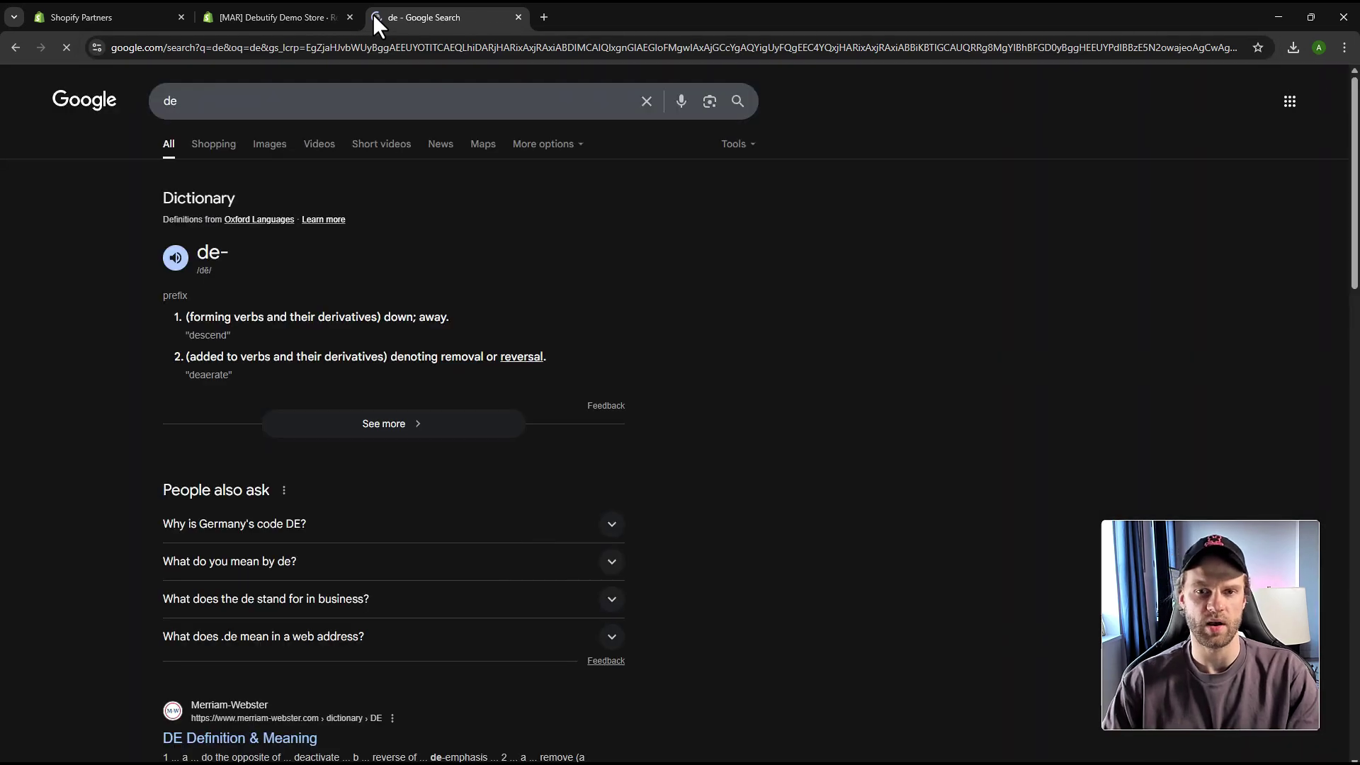
left_click(424, 47)
type("debutify")
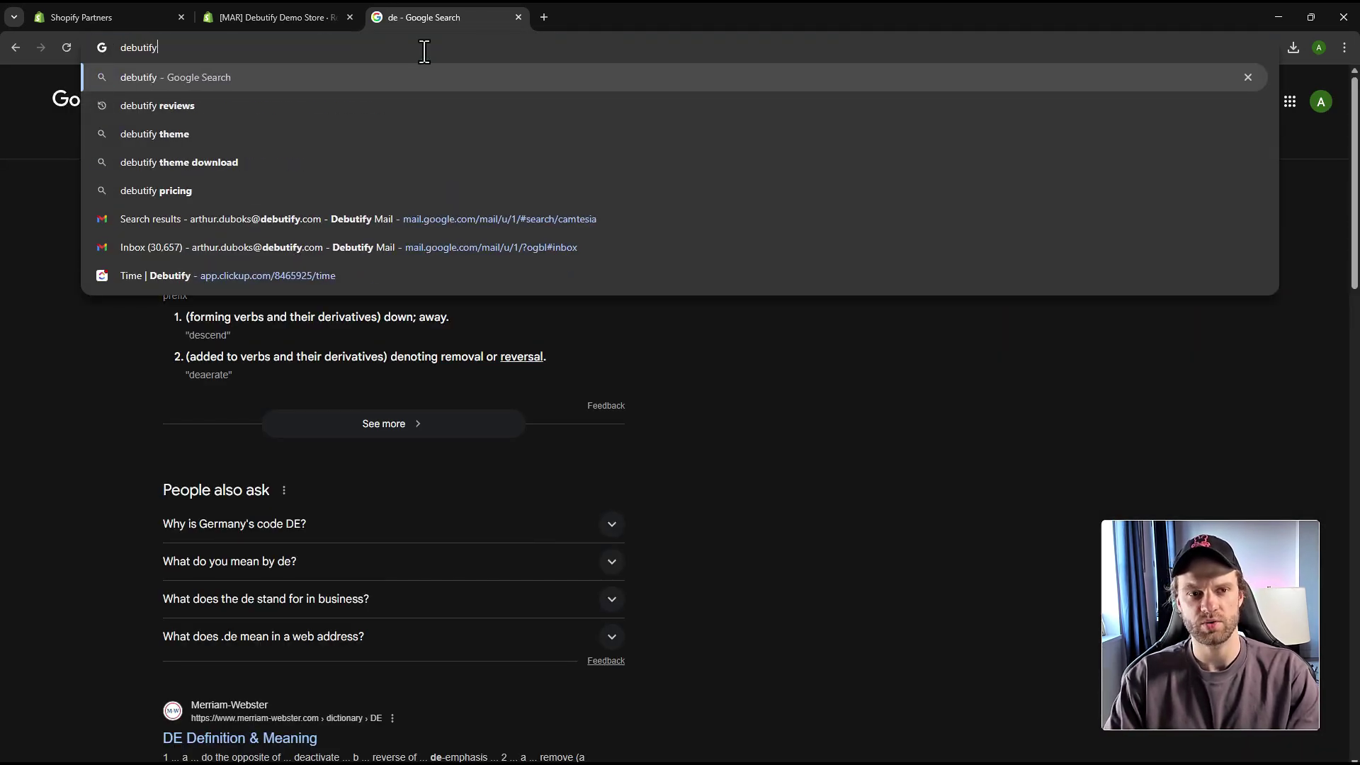
type(".conm")
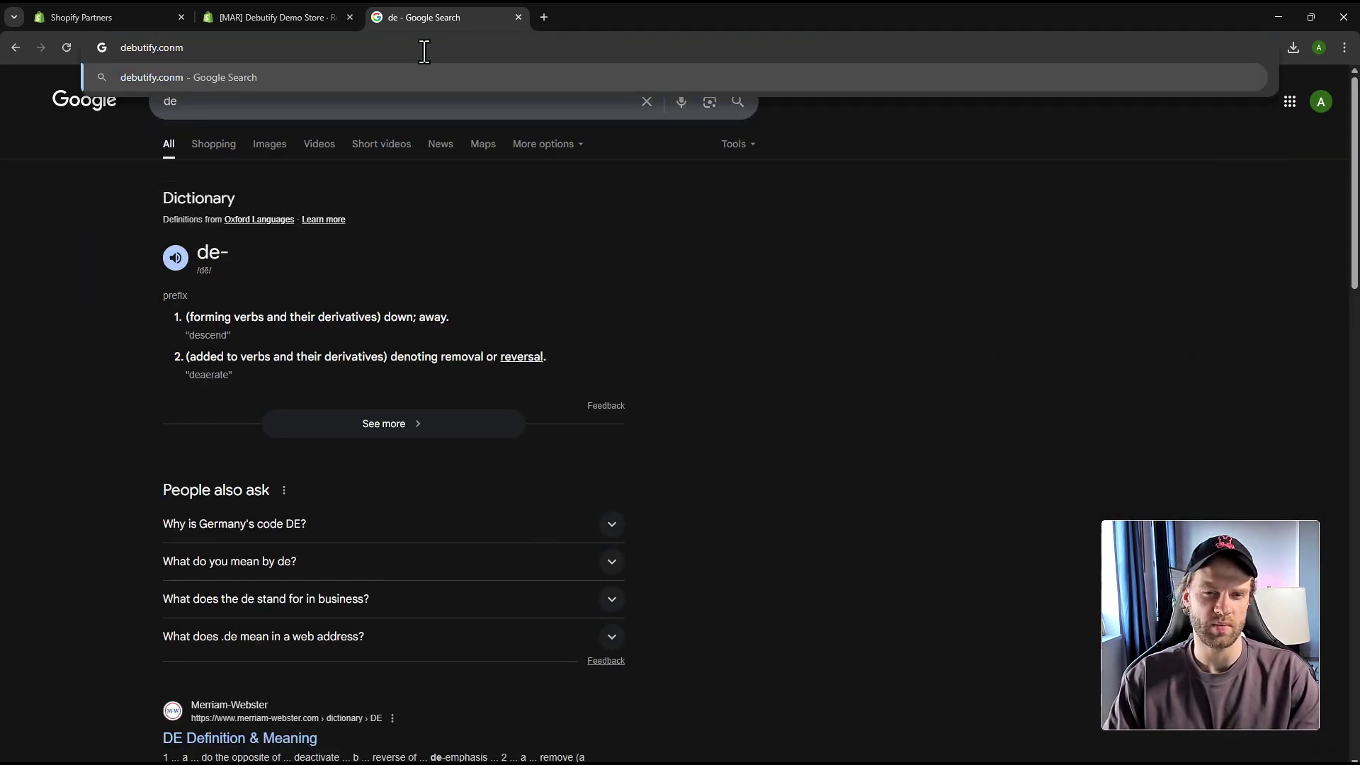
key("BackSpace")
key("BackSpace")
type("m")
key("Return")
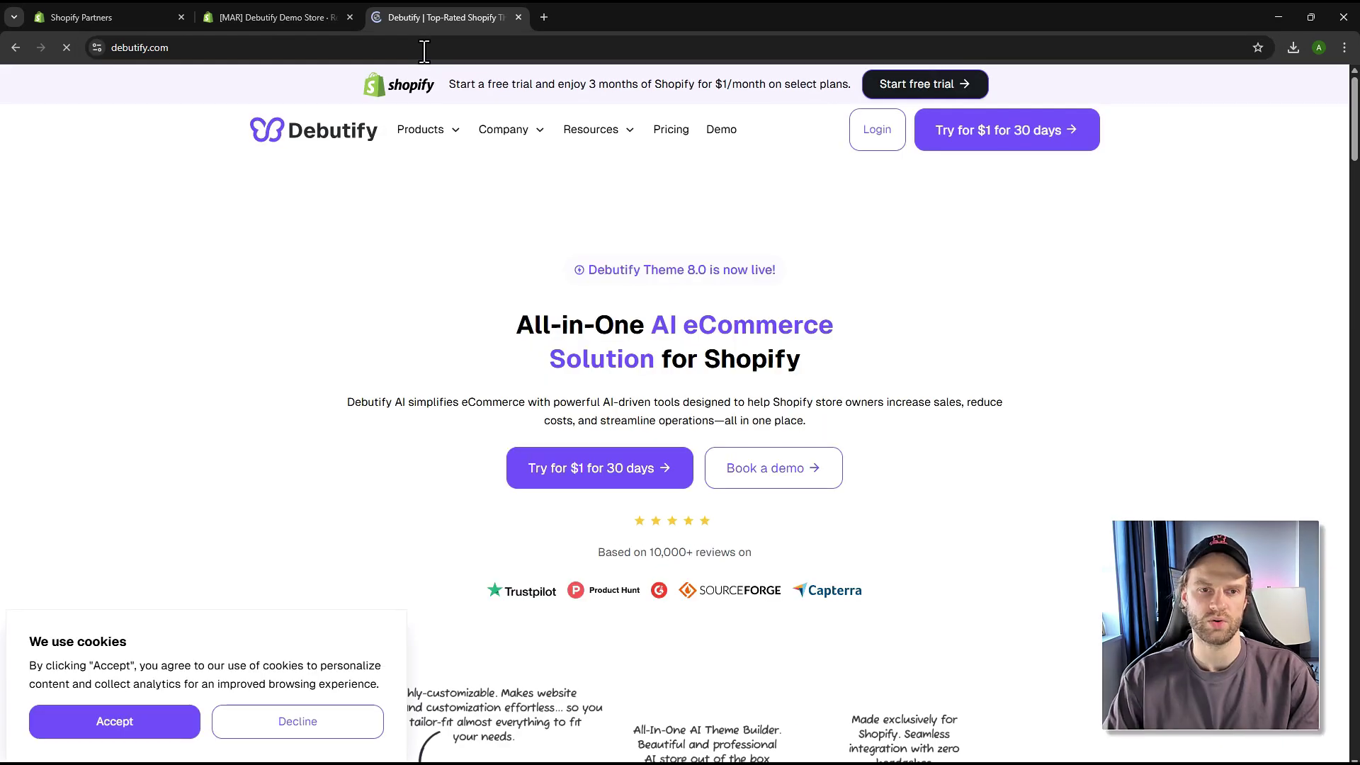
Go to the Debutify site's demo page and open the debutifydemo.myshopify.com demo store
left_click(275, 18)
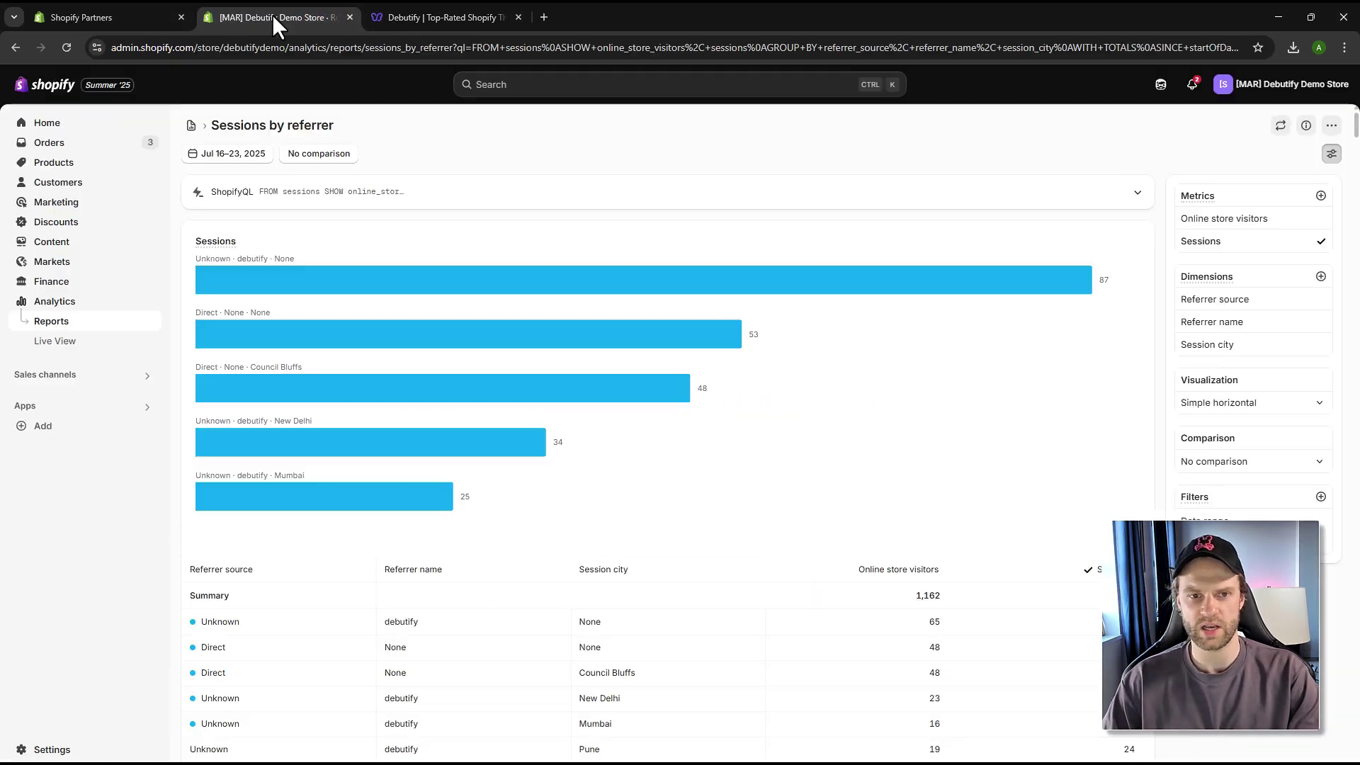
left_click(416, 8)
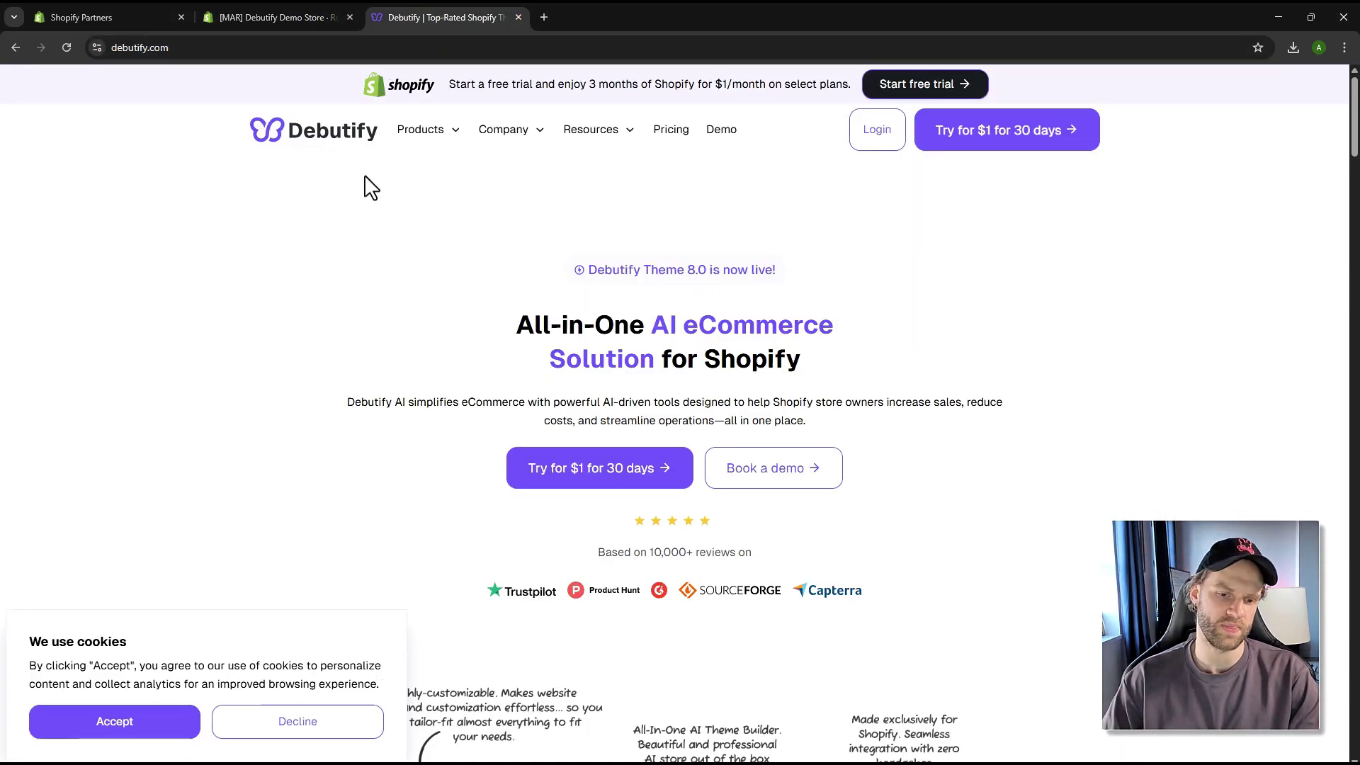
left_click(722, 130)
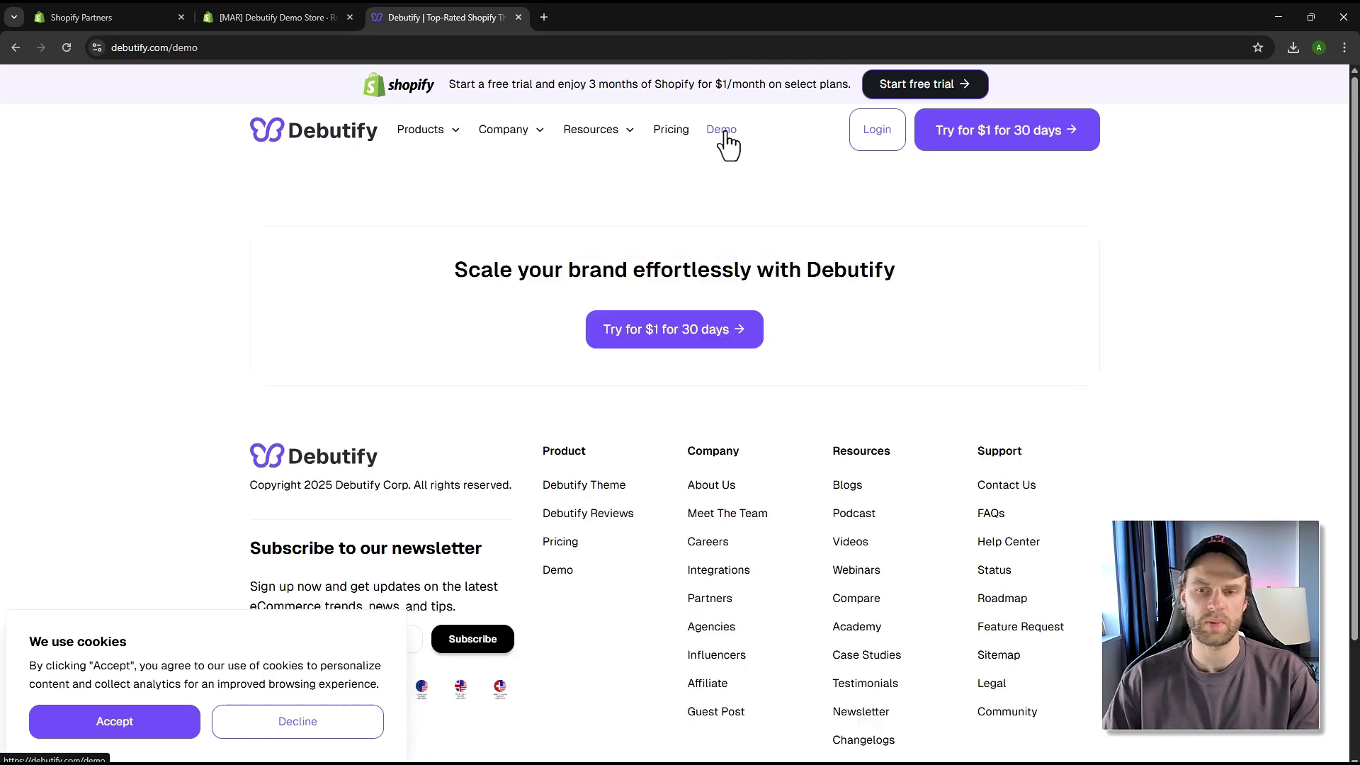
scroll(607, 395, "down", 9)
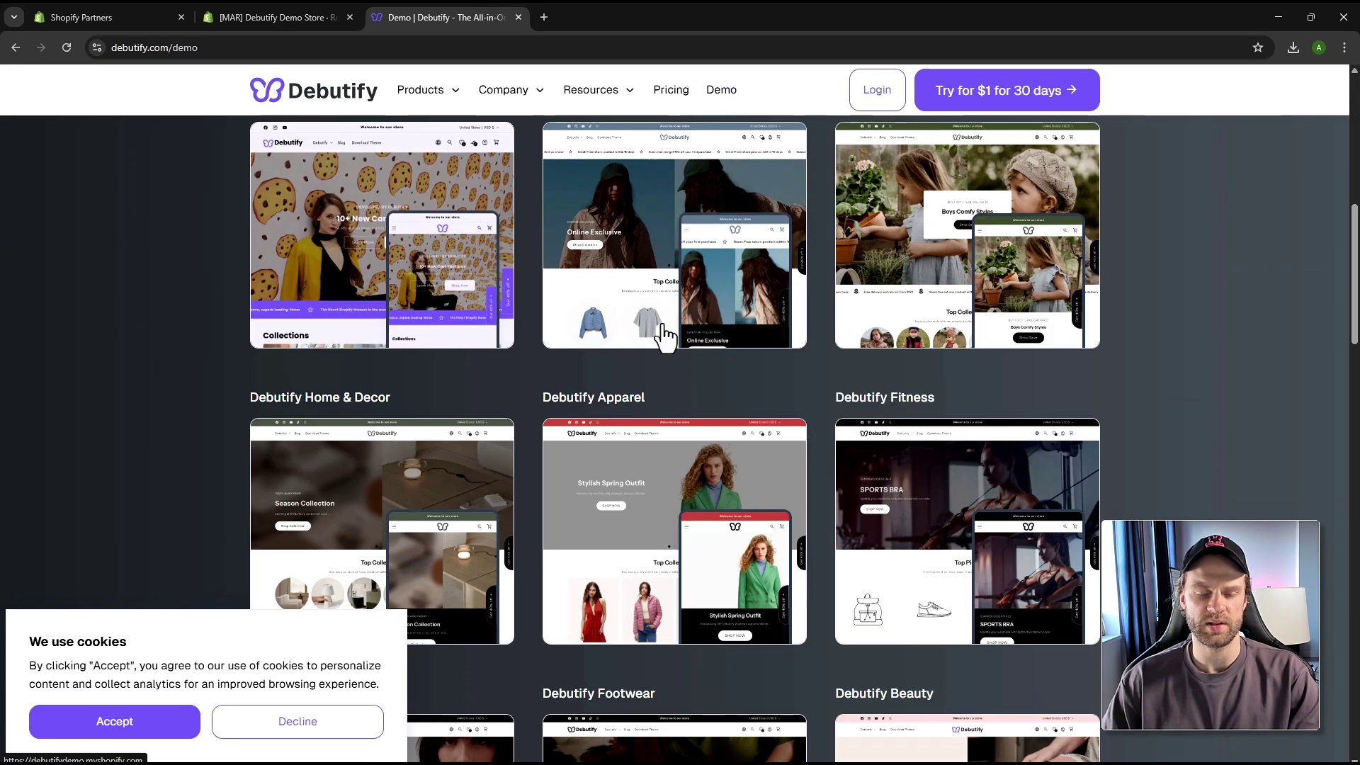
left_click(588, 304)
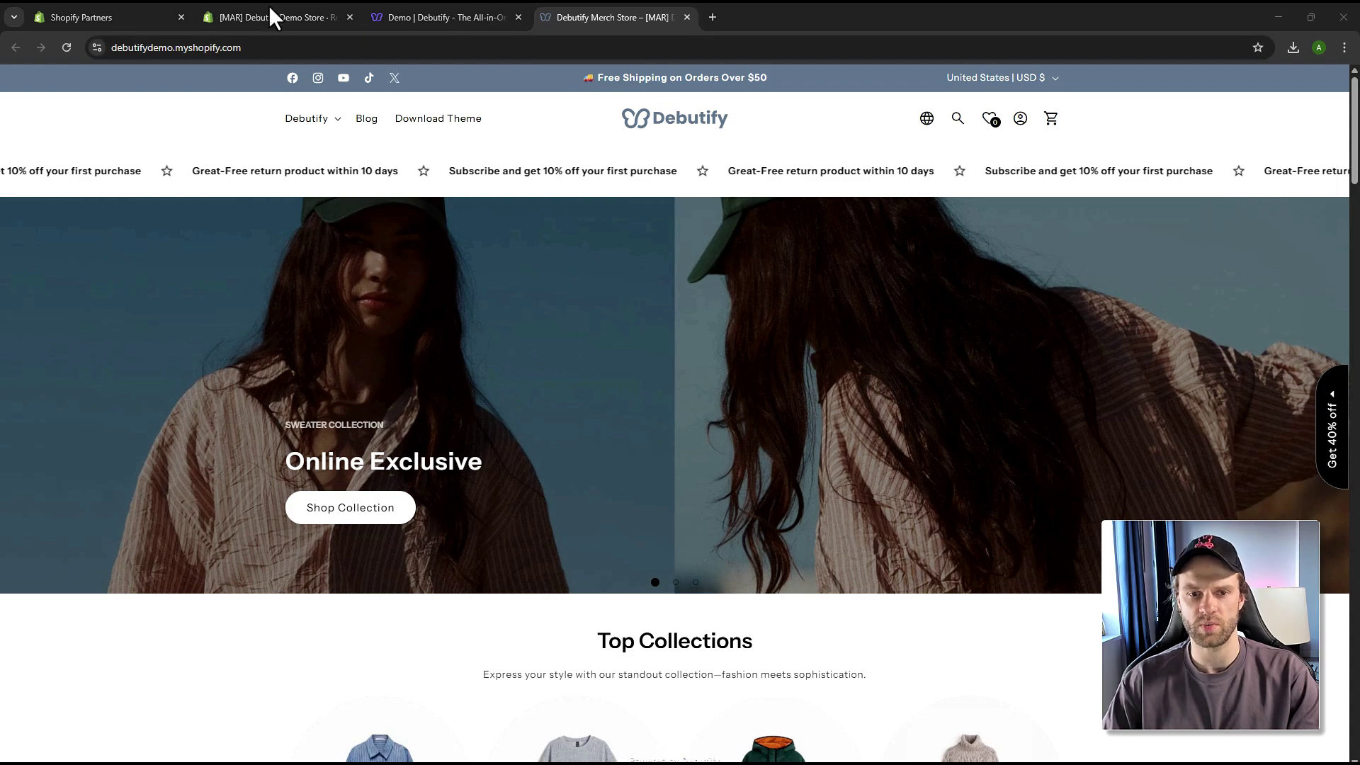
Revisit the demo store and demo page, return to the Sessions by referrer report, and close both Debutify tabs
left_click(278, 16)
left_click(641, 14)
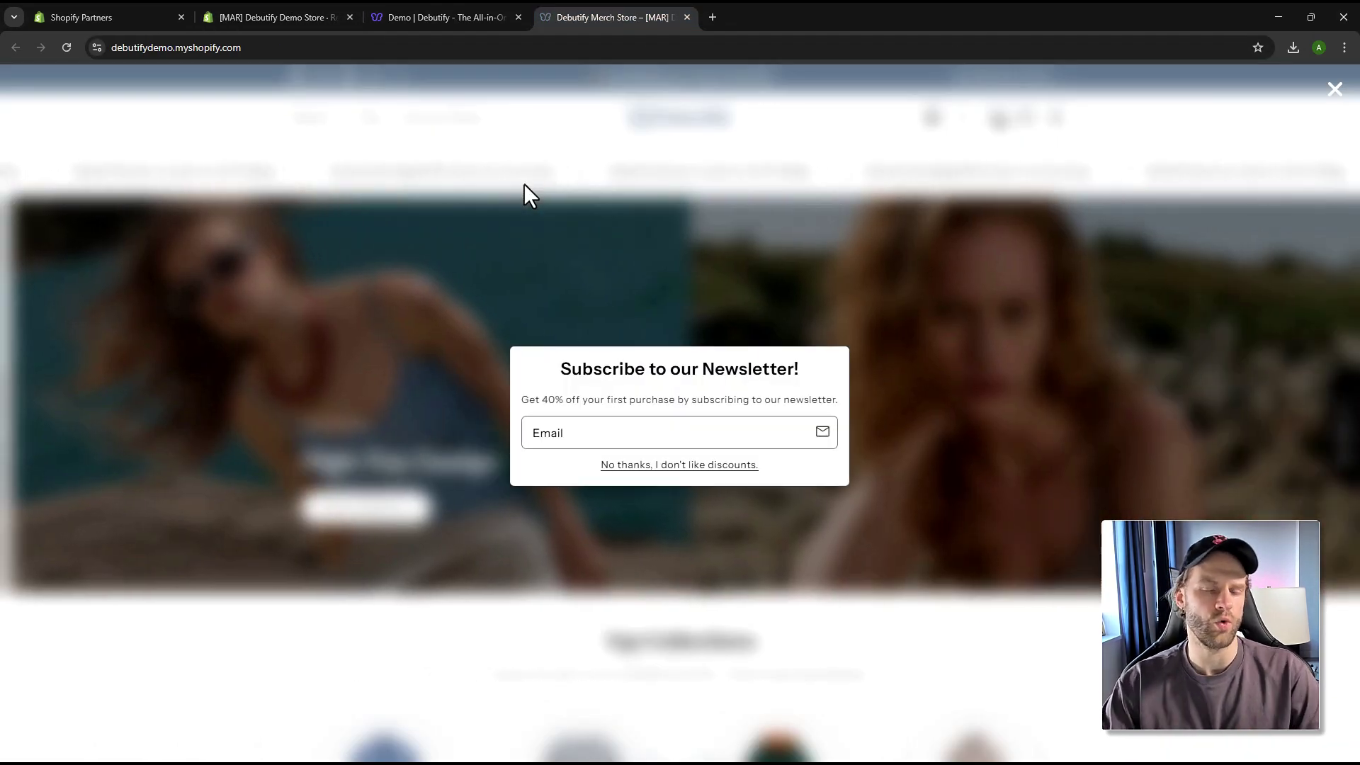
left_click(374, 16)
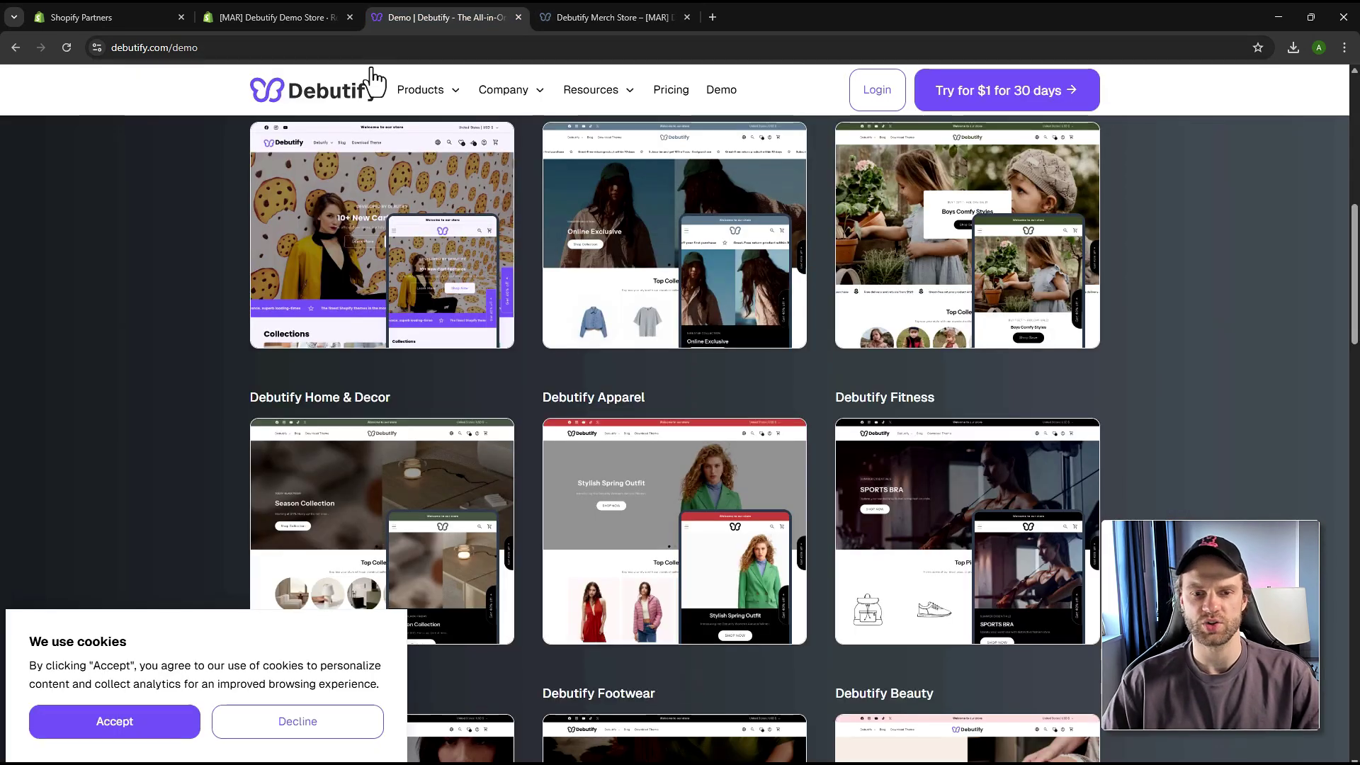
left_click(308, 19)
left_click(518, 17)
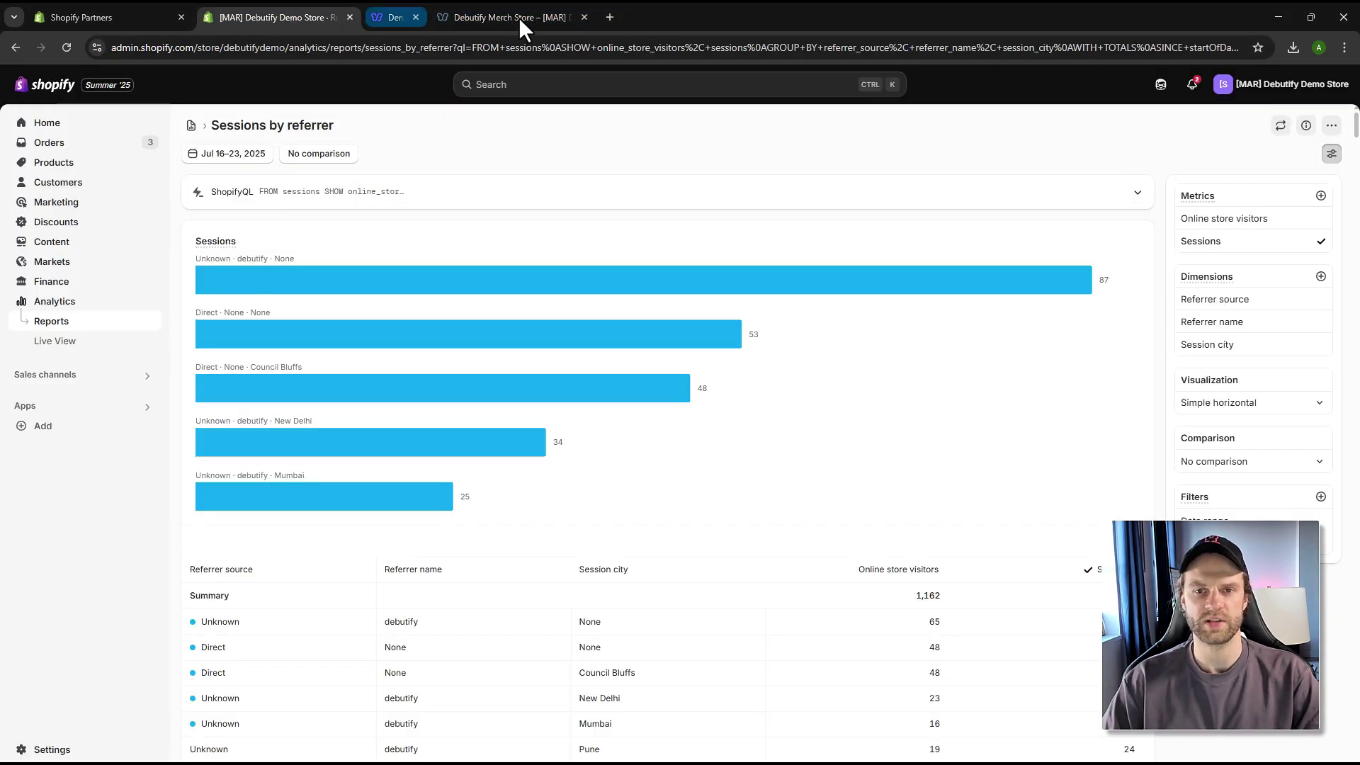
left_click(518, 20)
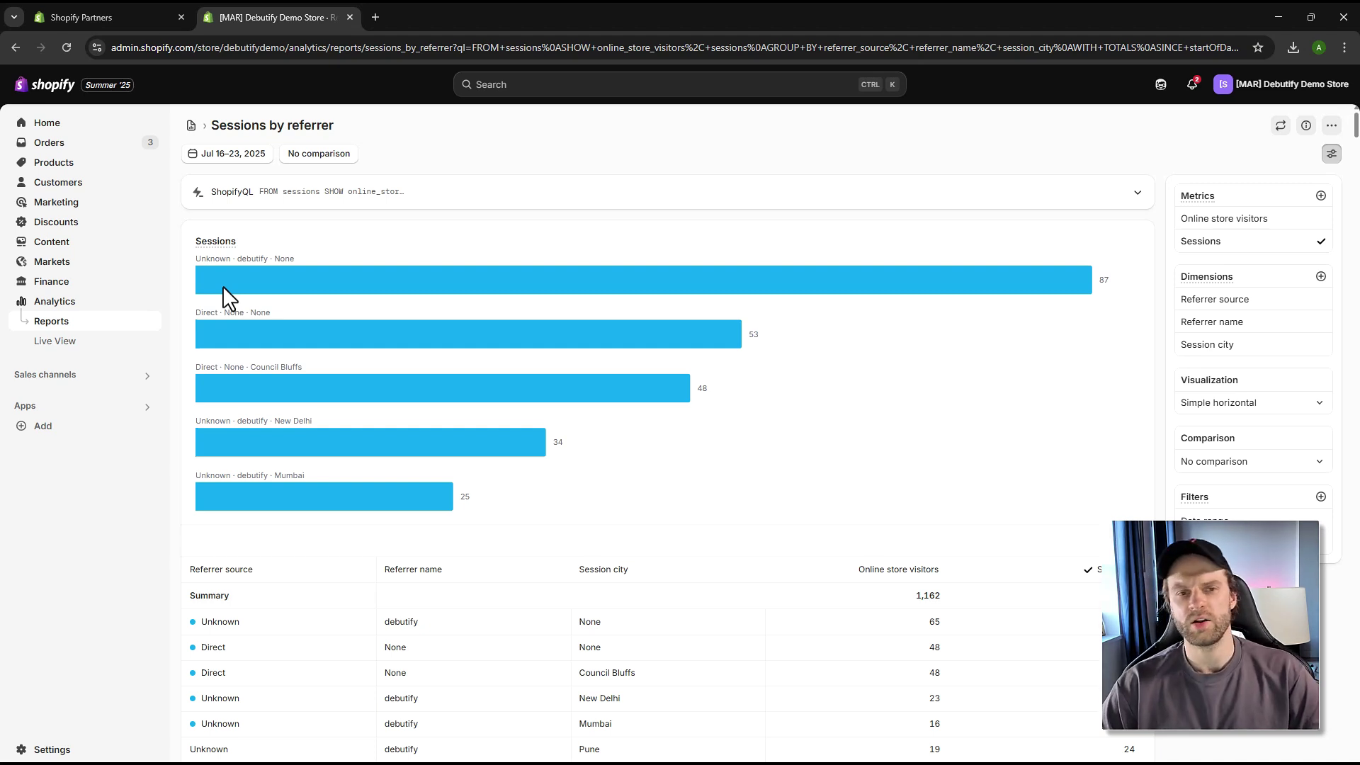
Open debutify.com again in a new tab by entering its address directly
left_click(375, 17)
type("debu")
key("Return")
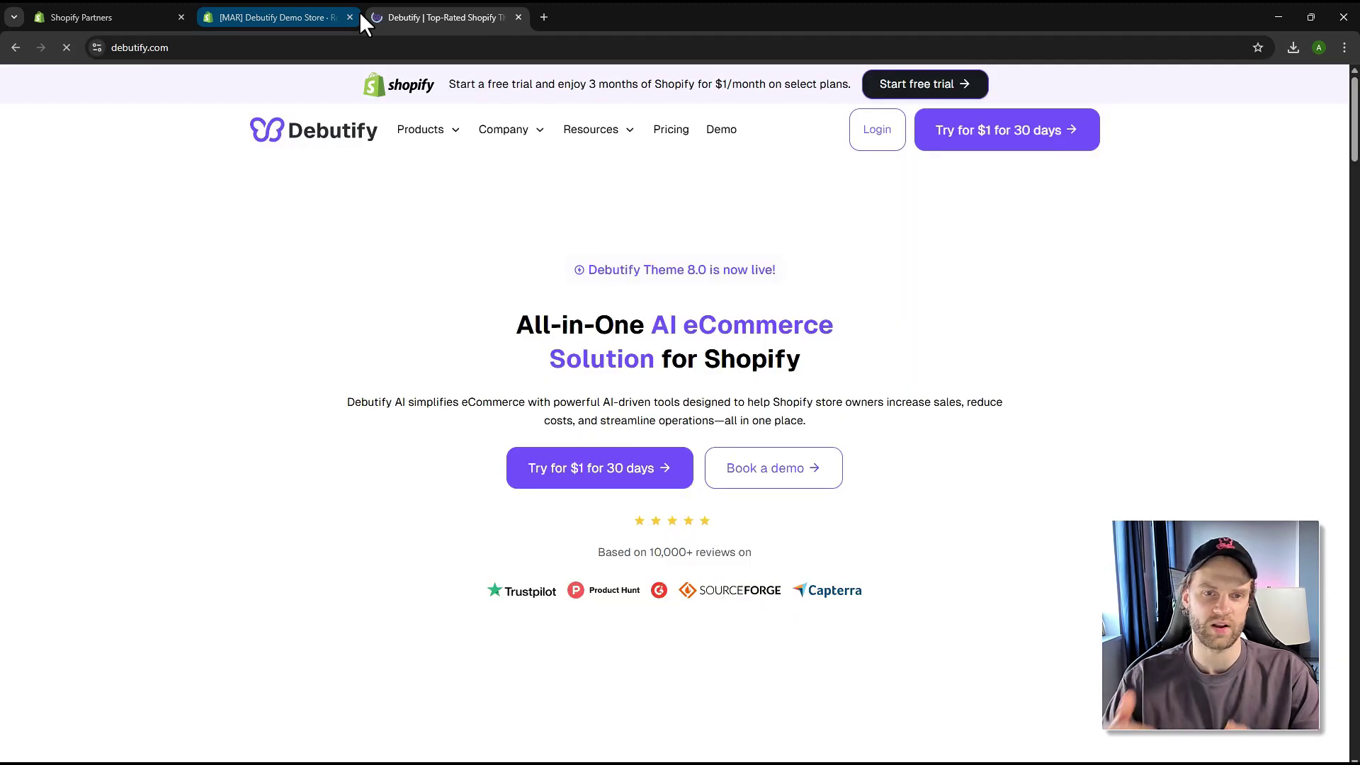
left_click(209, 47)
left_click(206, 190)
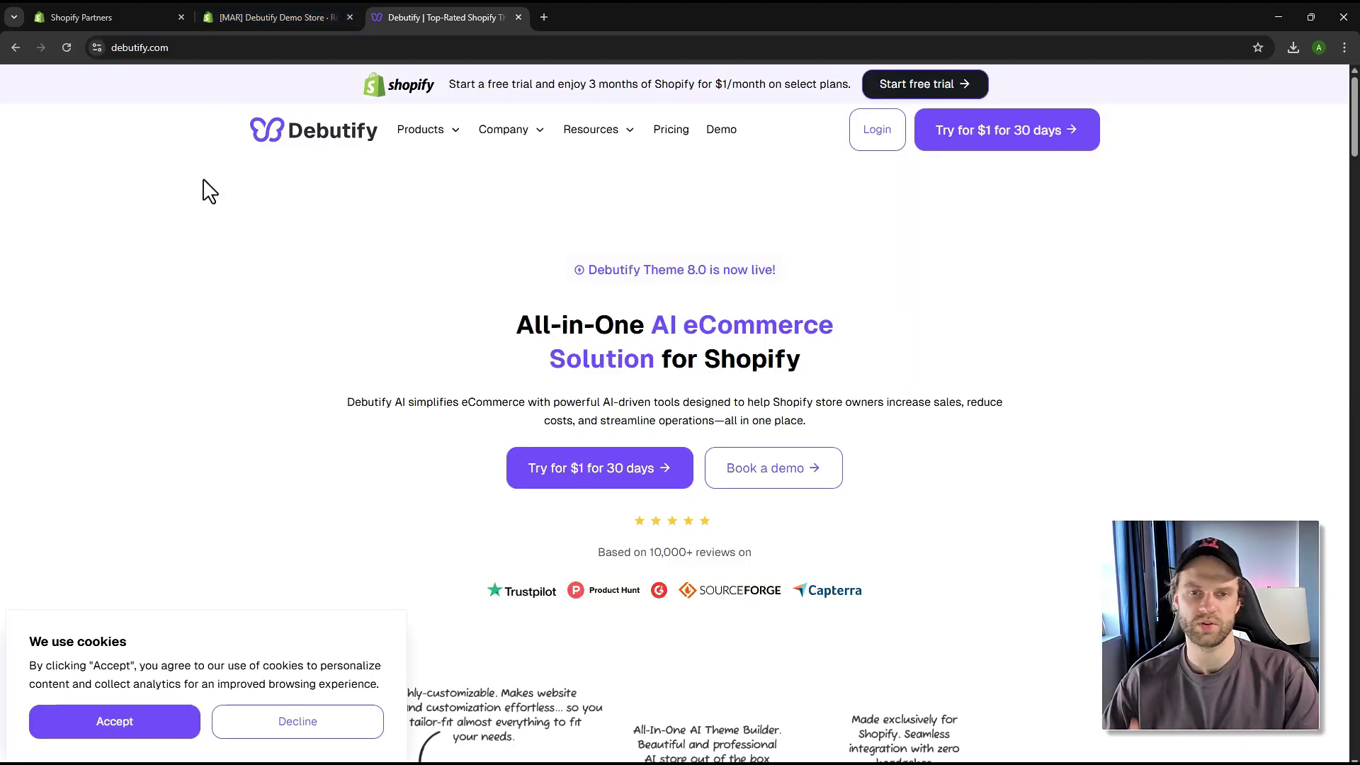
Load debutify.com in one more tab and close both Debutify tabs to return to the Sessions by referrer report
left_click(543, 17)
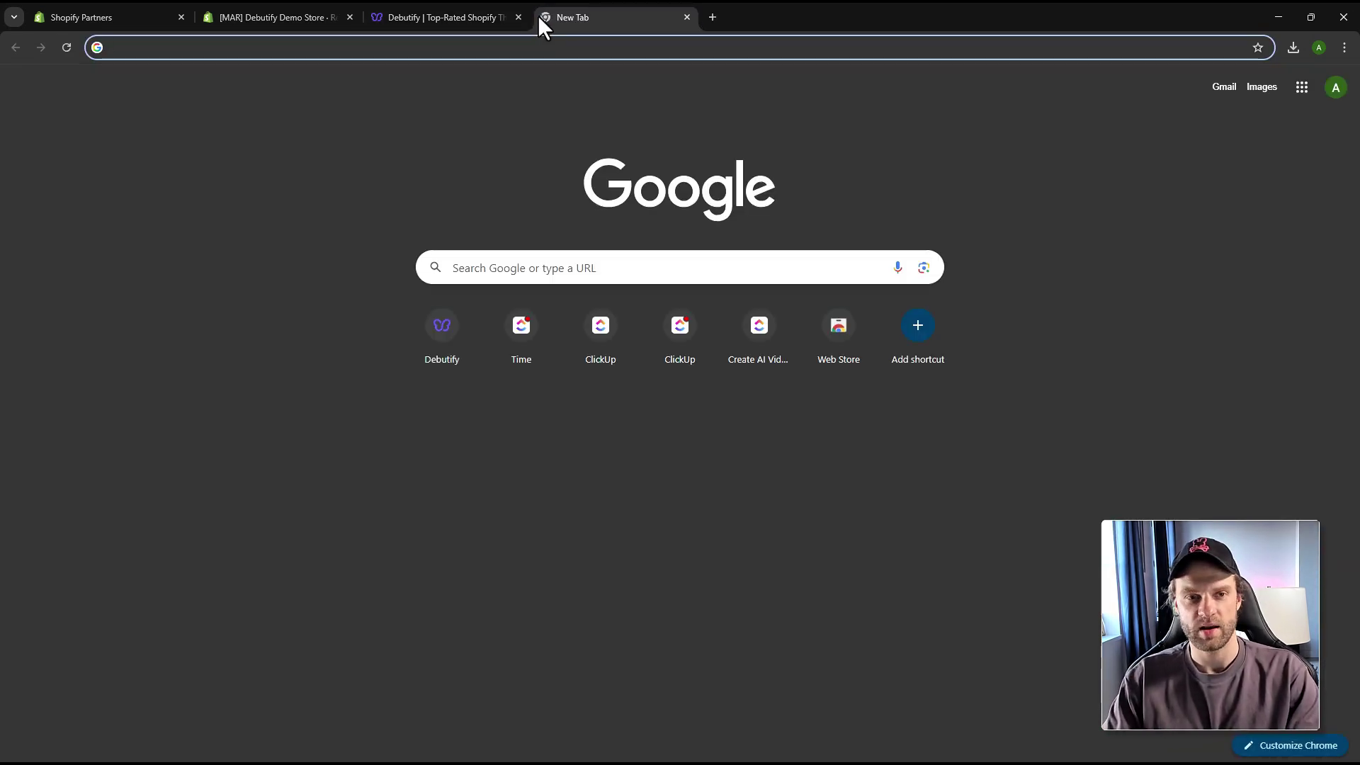
type("debu")
key("Return")
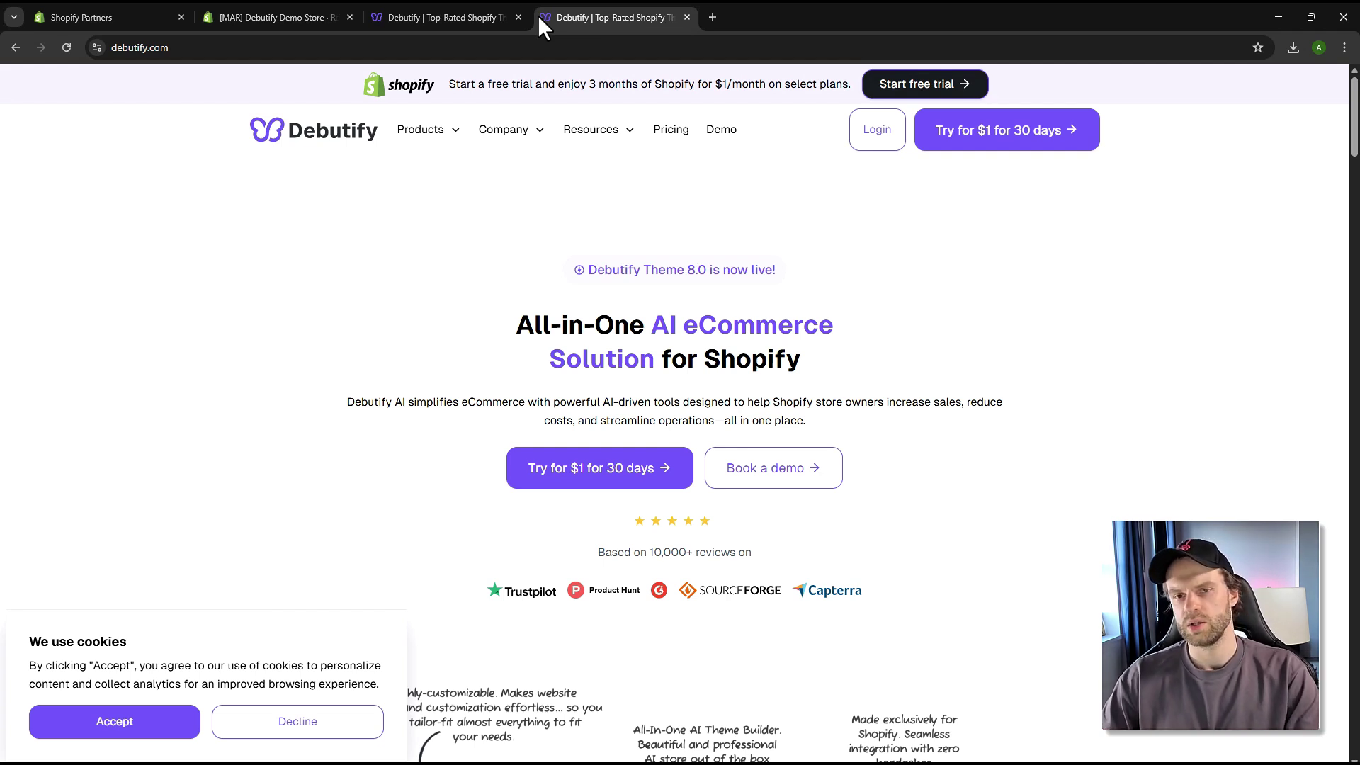
left_click(686, 17)
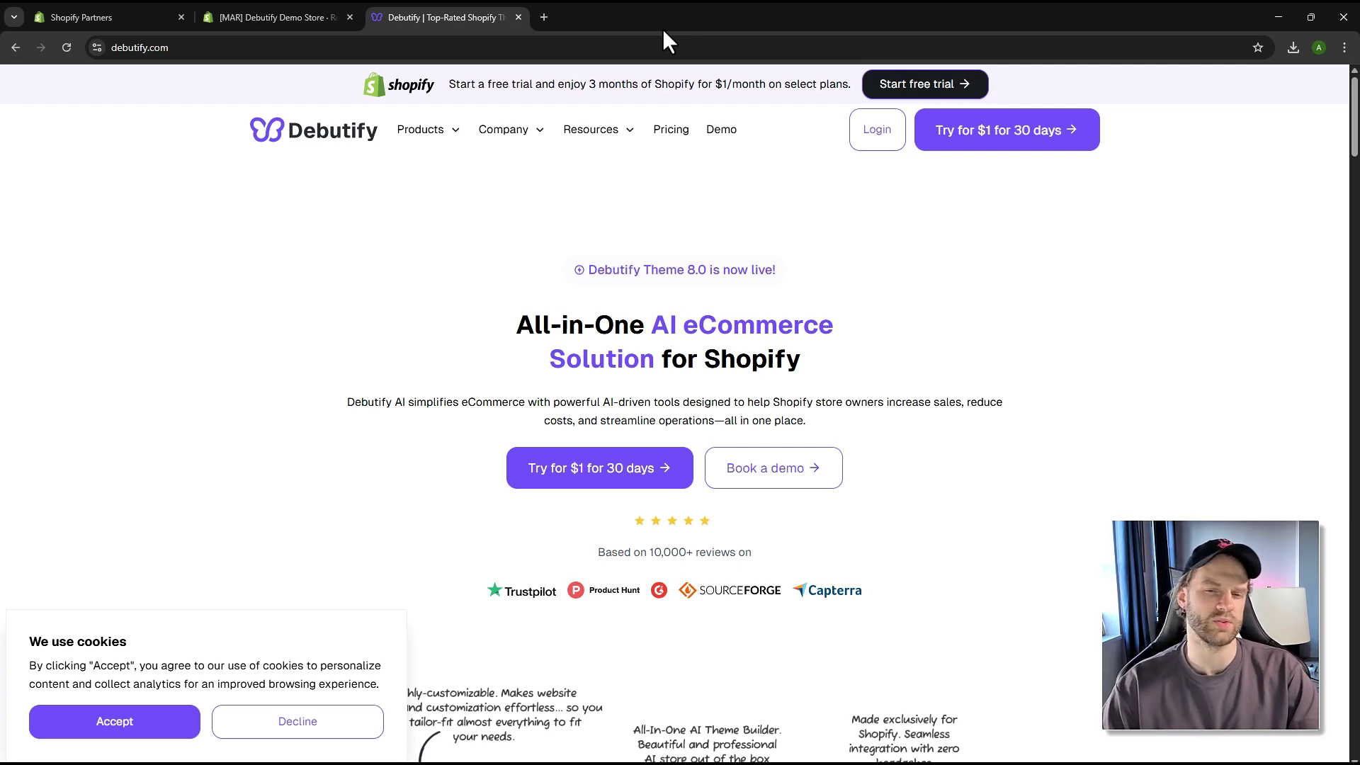
left_click(518, 17)
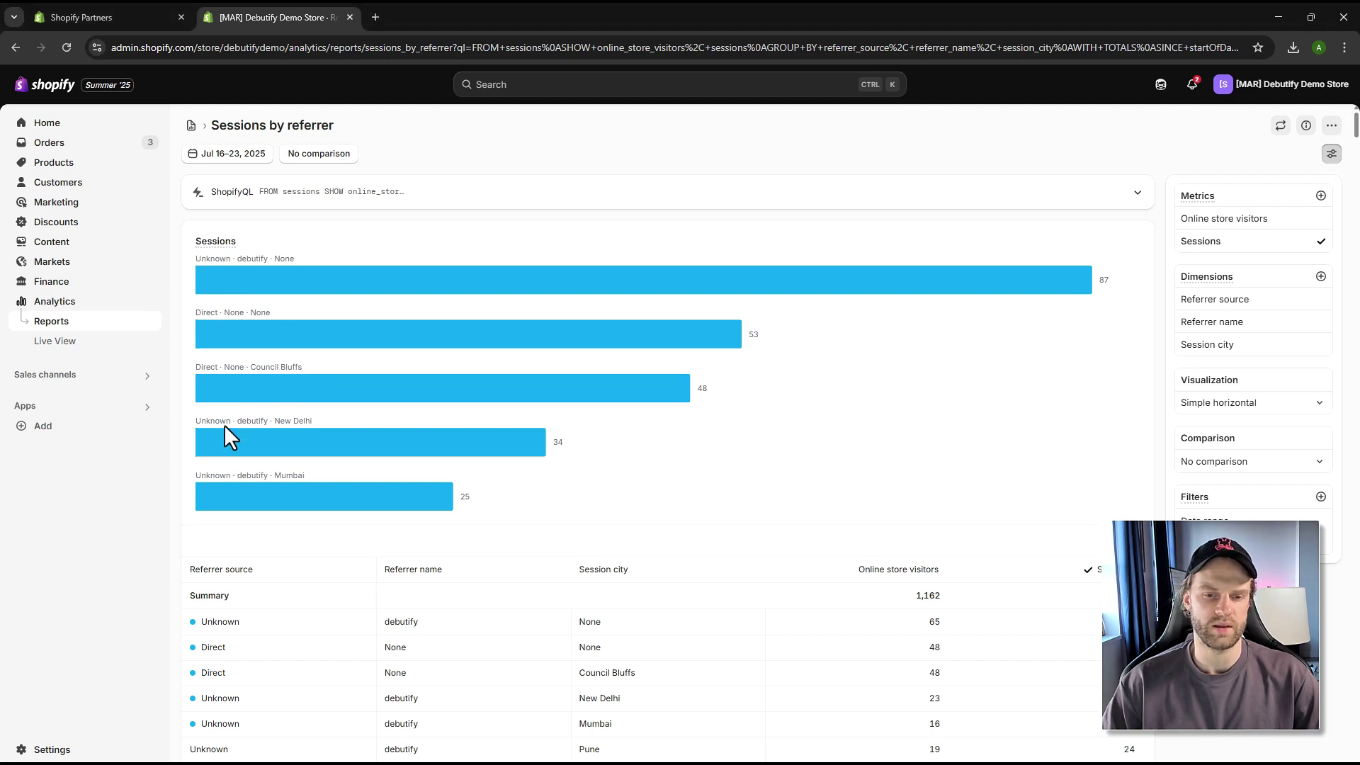
Examine the report's table of referrer sources and session cities, and expand the ShopifyQL query above the chart
scroll(571, 501, "down", 4)
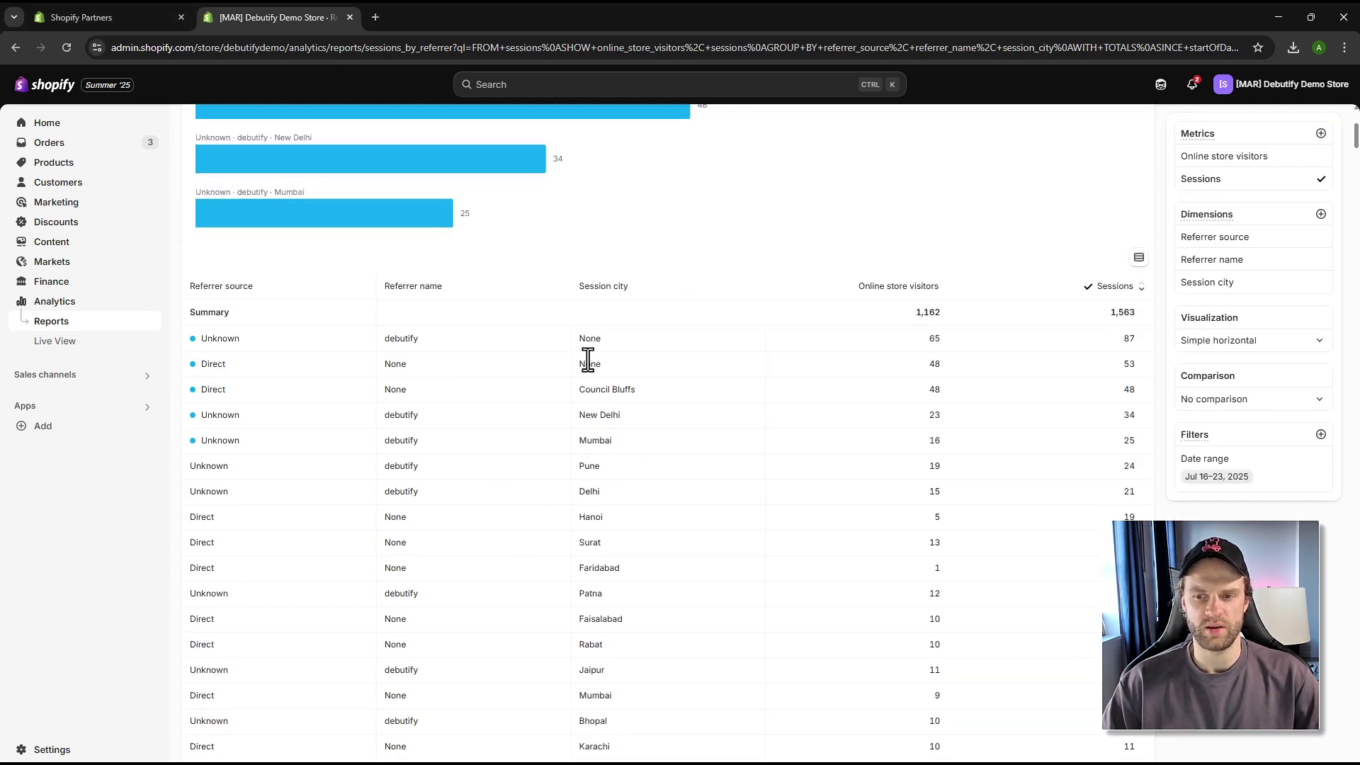
left_click(1138, 258)
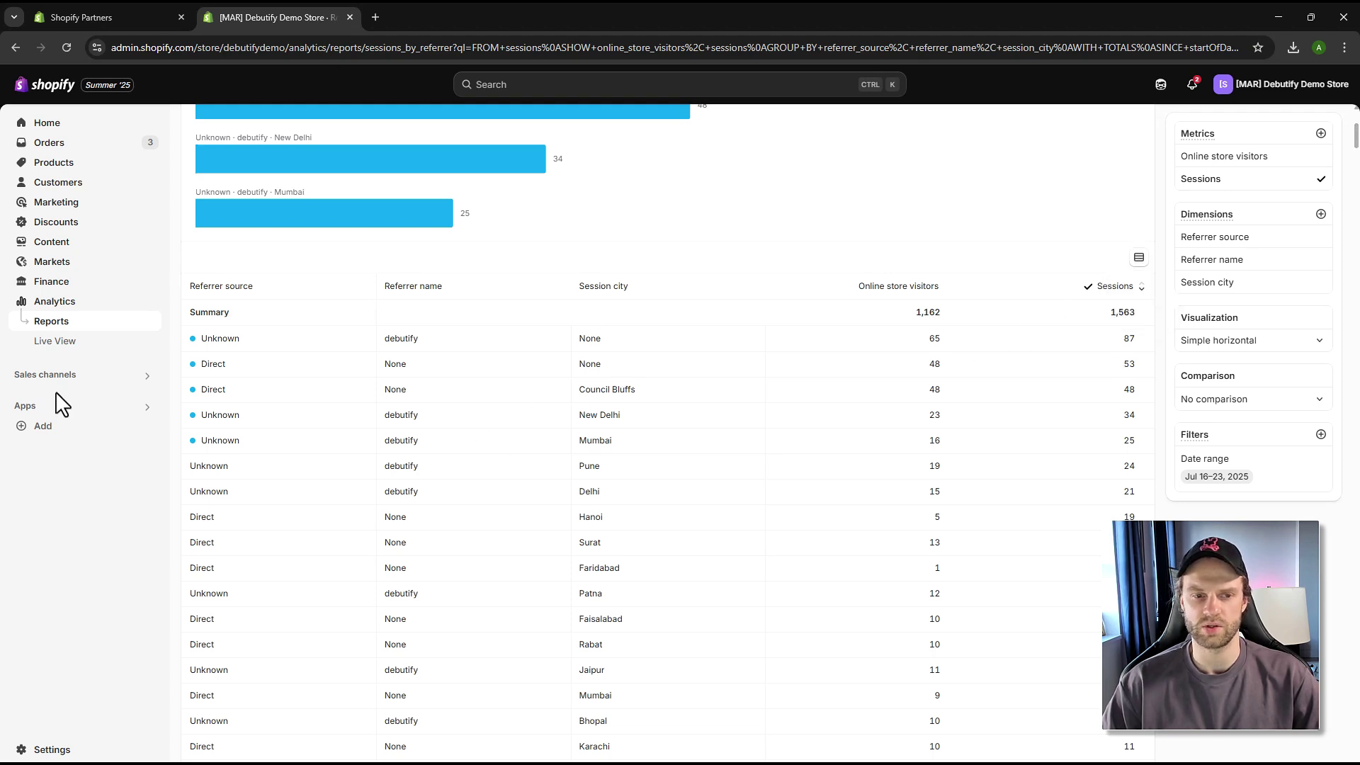
scroll(659, 376, "up", 4)
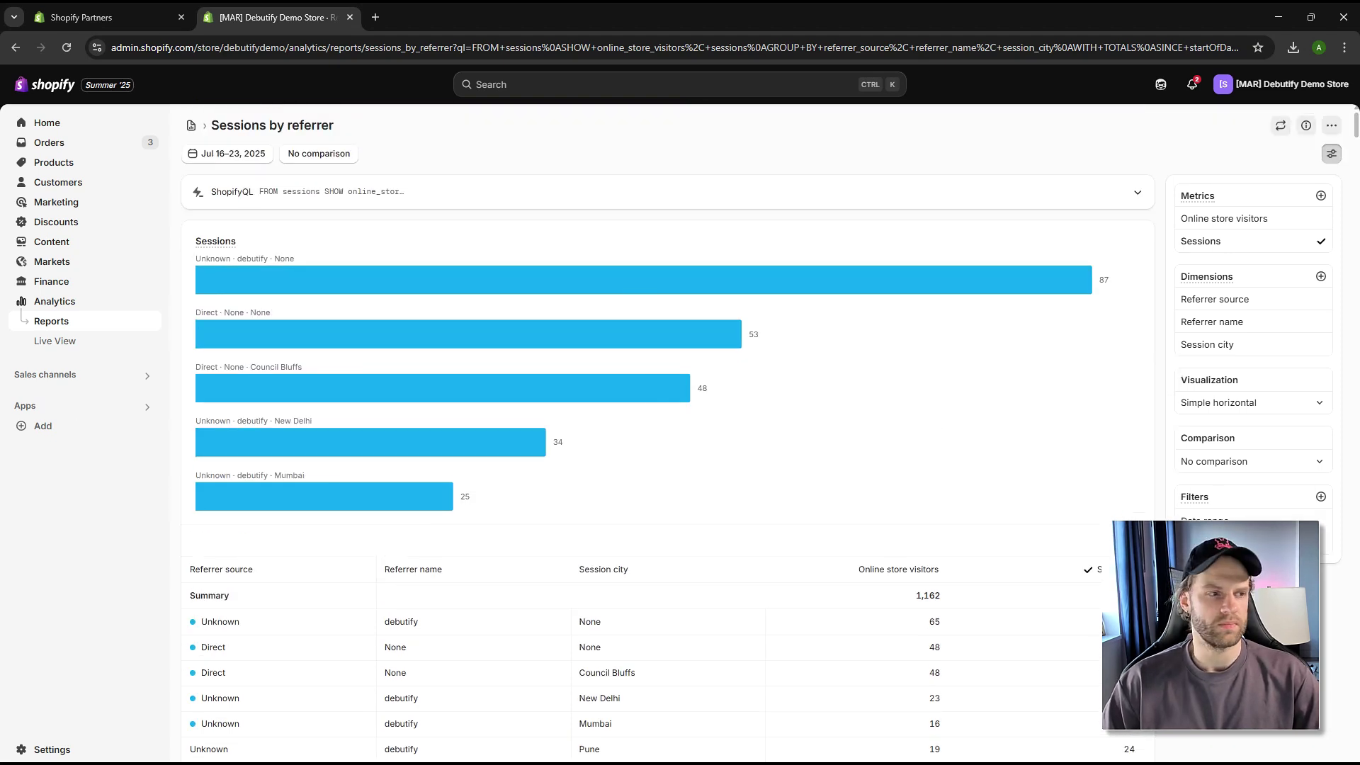
left_click(368, 192)
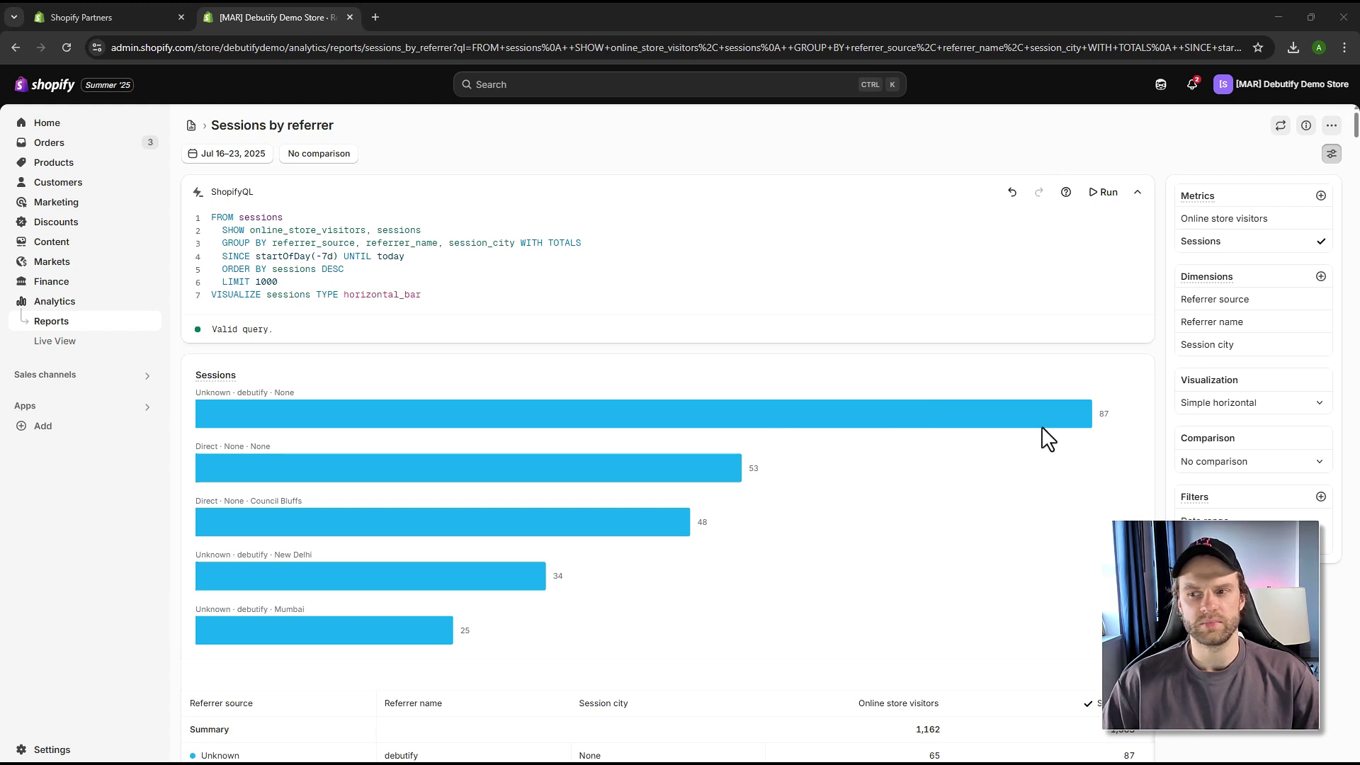
Preview the report chart with the Online store visitors metric and switch it back to Sessions
mouse_move(1294, 326)
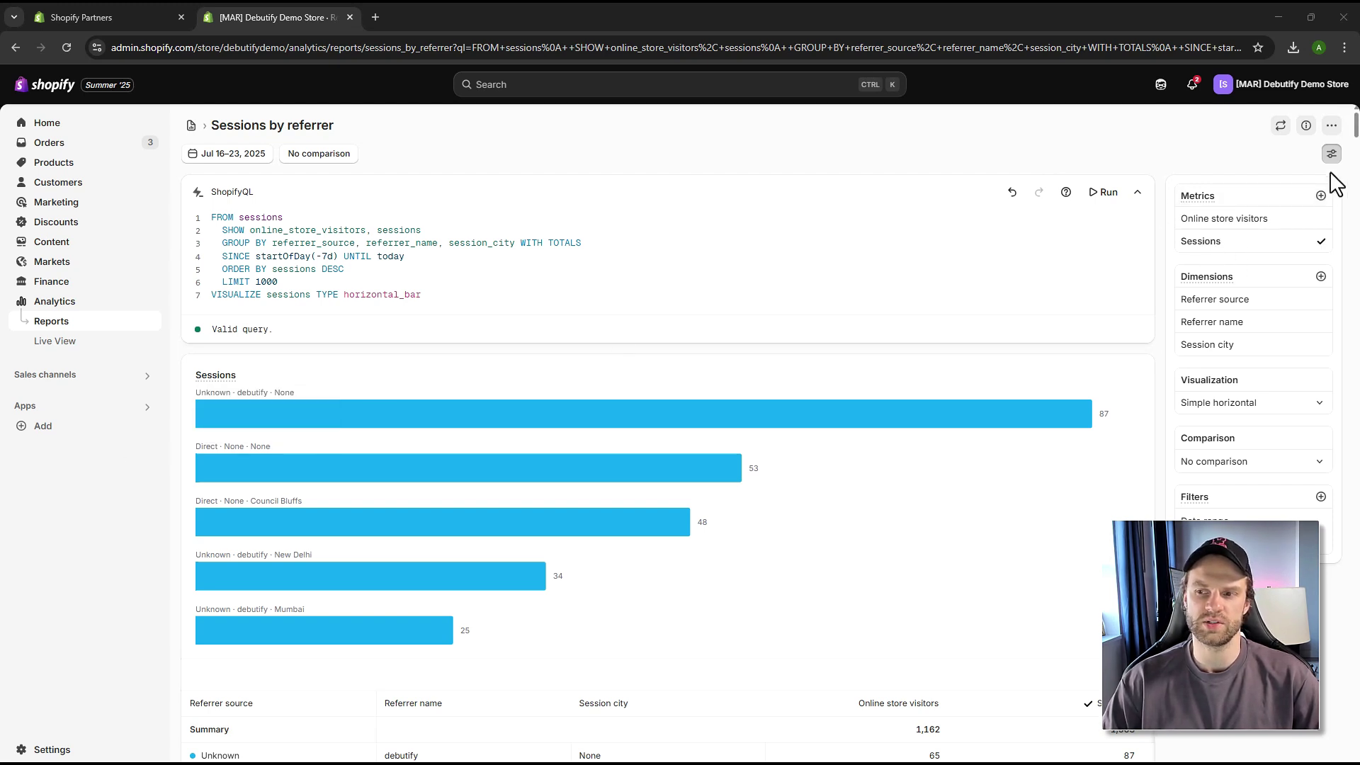
left_click(1215, 225)
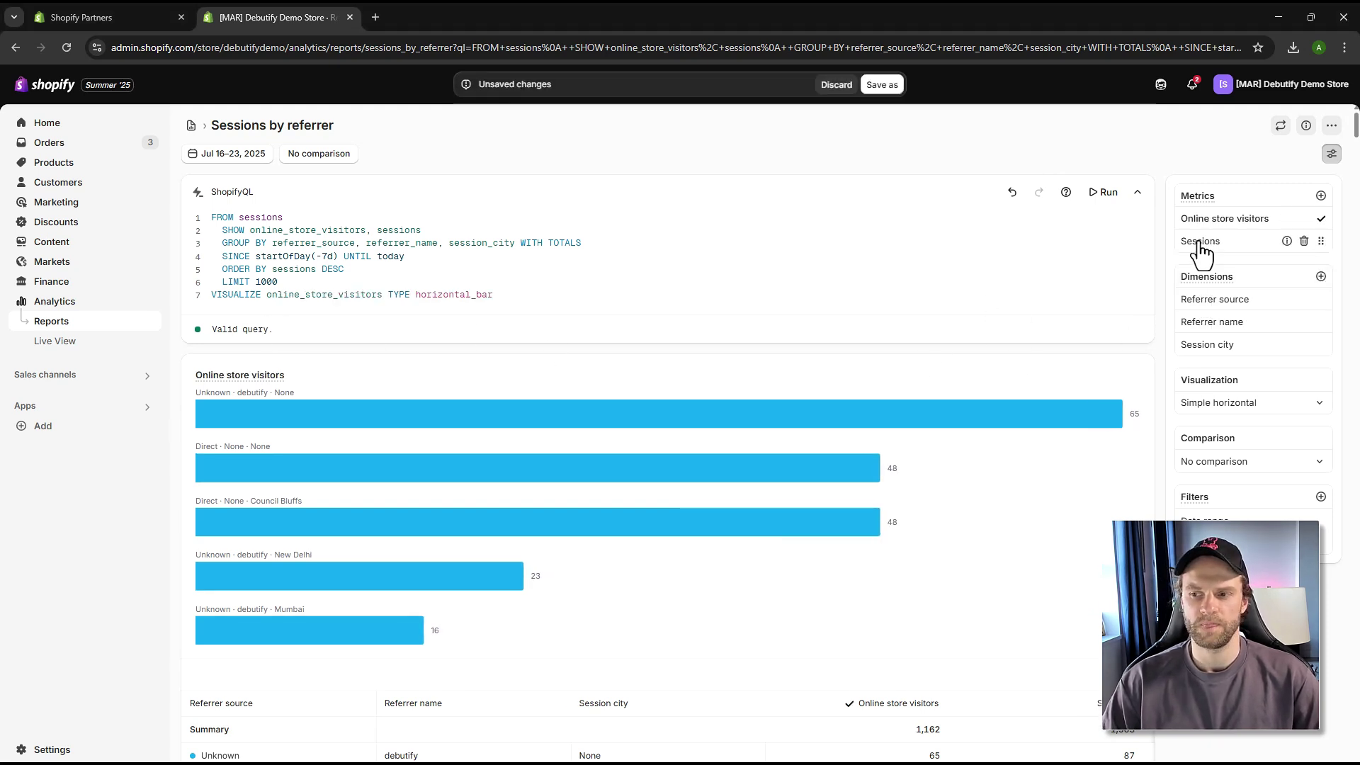
left_click(1245, 241)
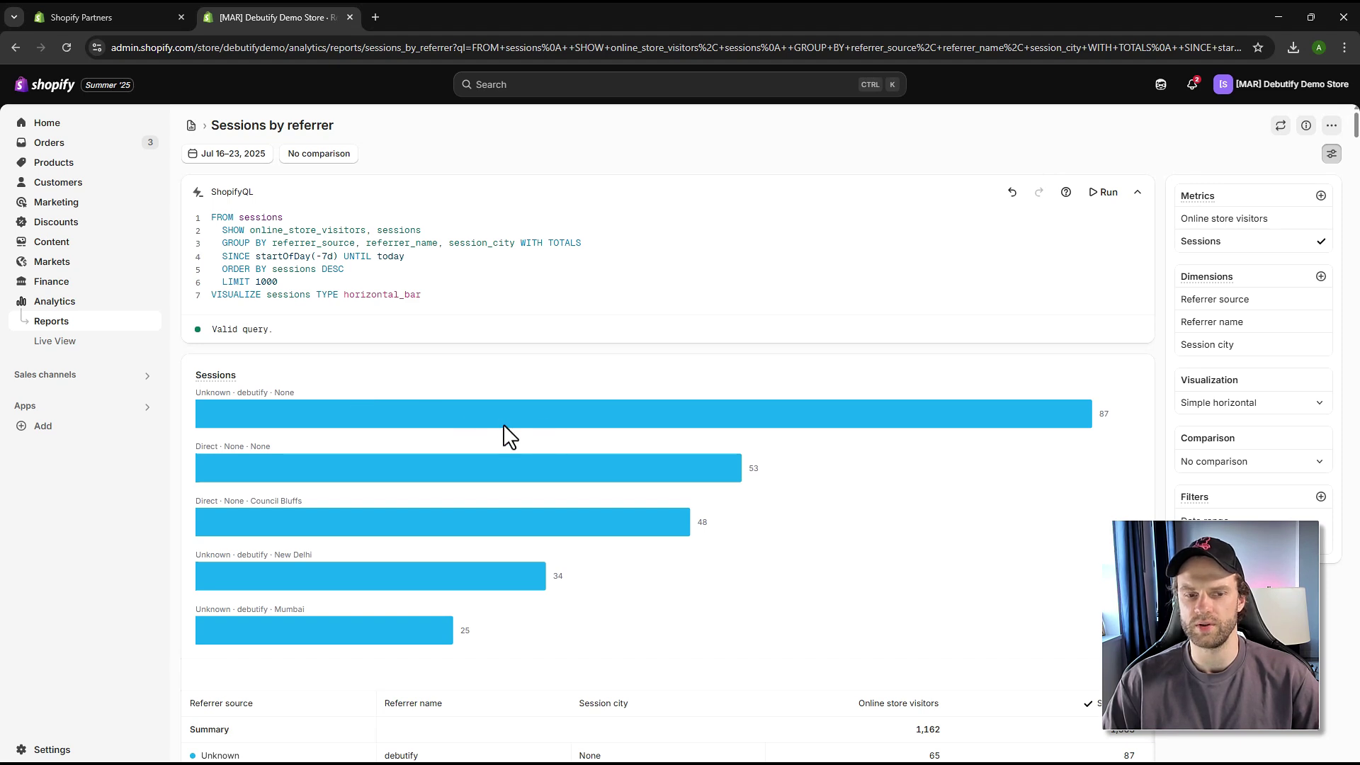
Add the Pageviews metric to the Sessions by referrer report from the list of session metrics
left_click(1321, 196)
scroll(1249, 409, "down", 3)
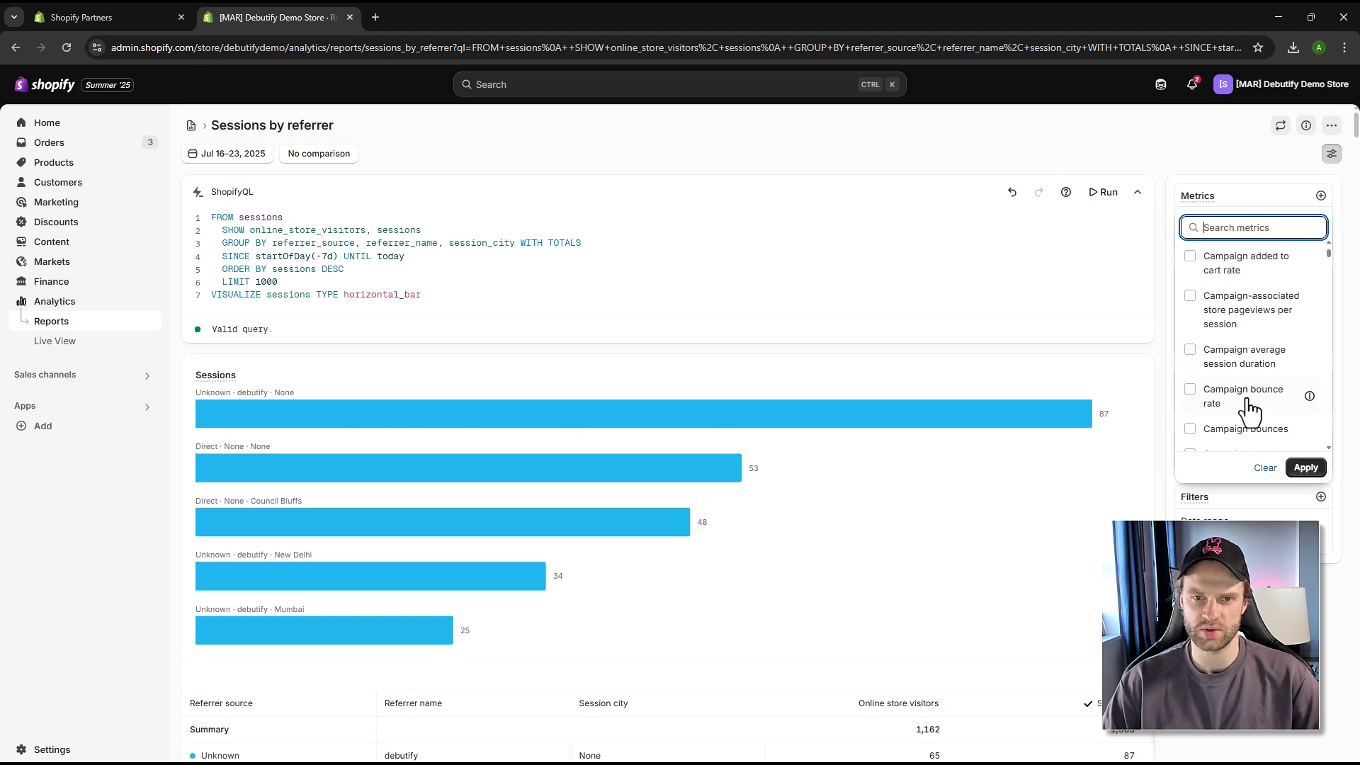
scroll(1249, 409, "up", 2)
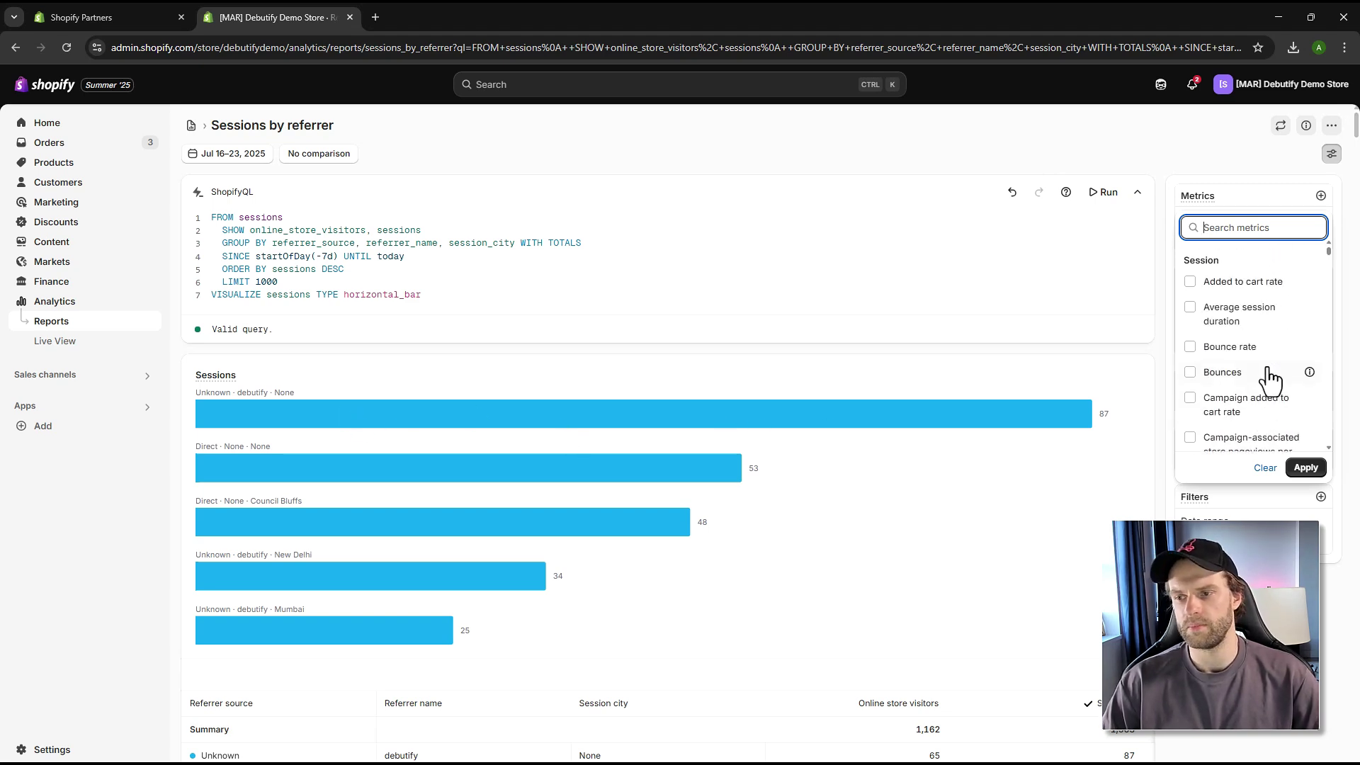
scroll(1265, 382, "down", 10)
scroll(1264, 382, "up", 10)
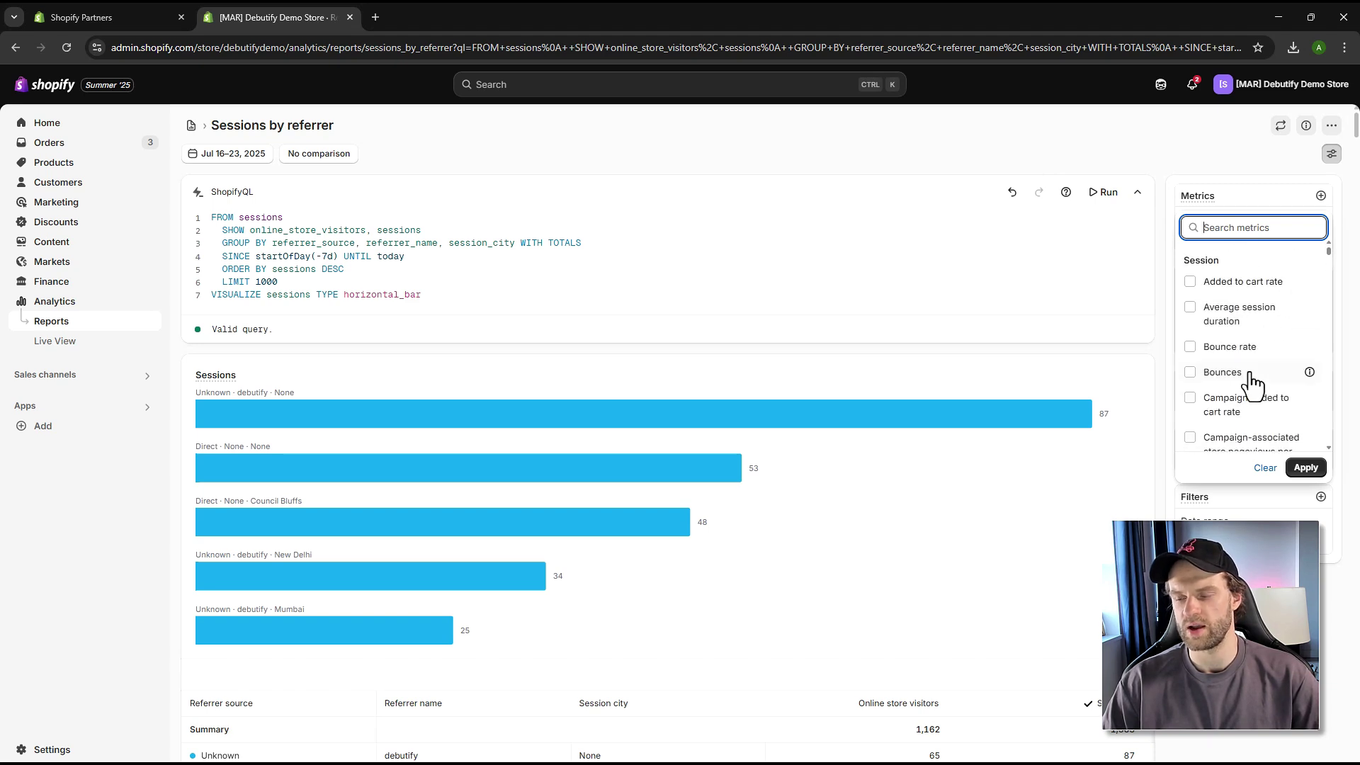
scroll(1254, 386, "down", 3)
scroll(1253, 383, "down", 1)
scroll(1250, 385, "down", 6)
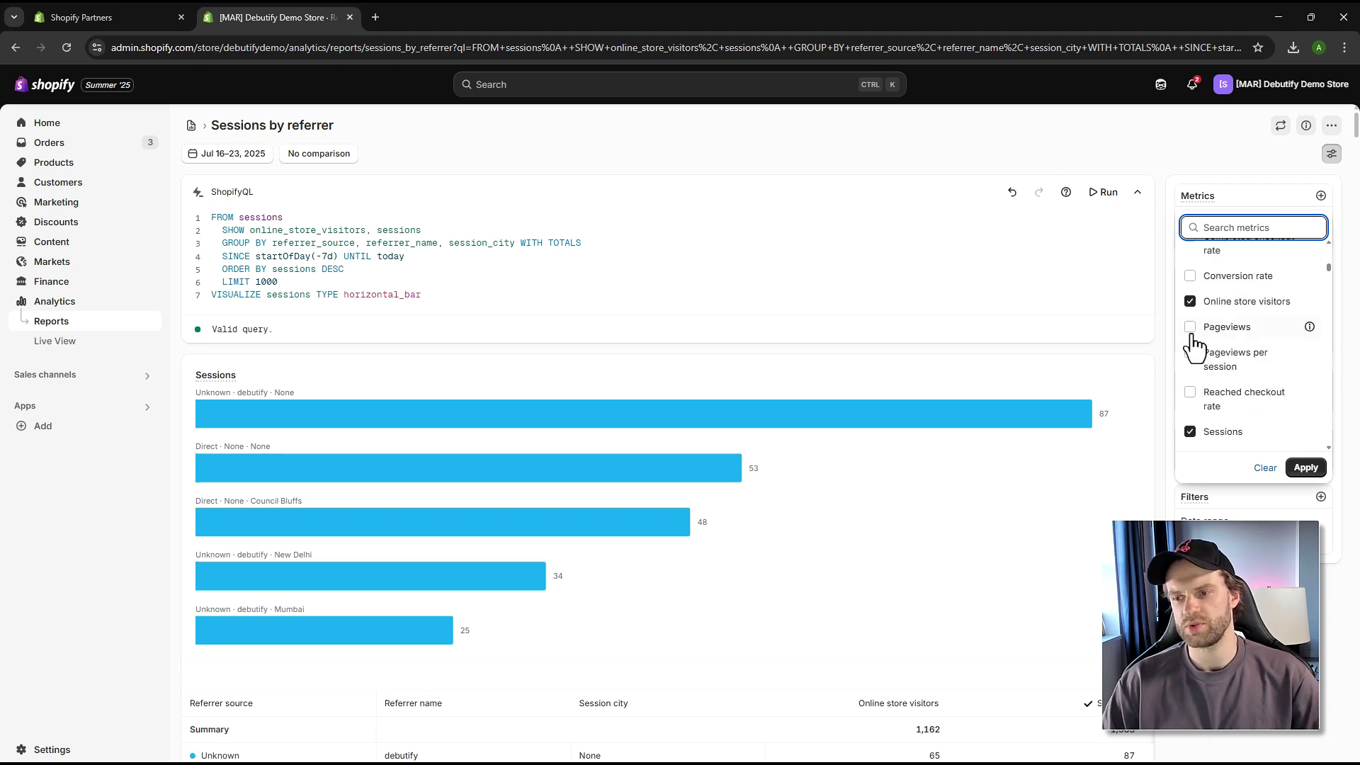
left_click(1197, 329)
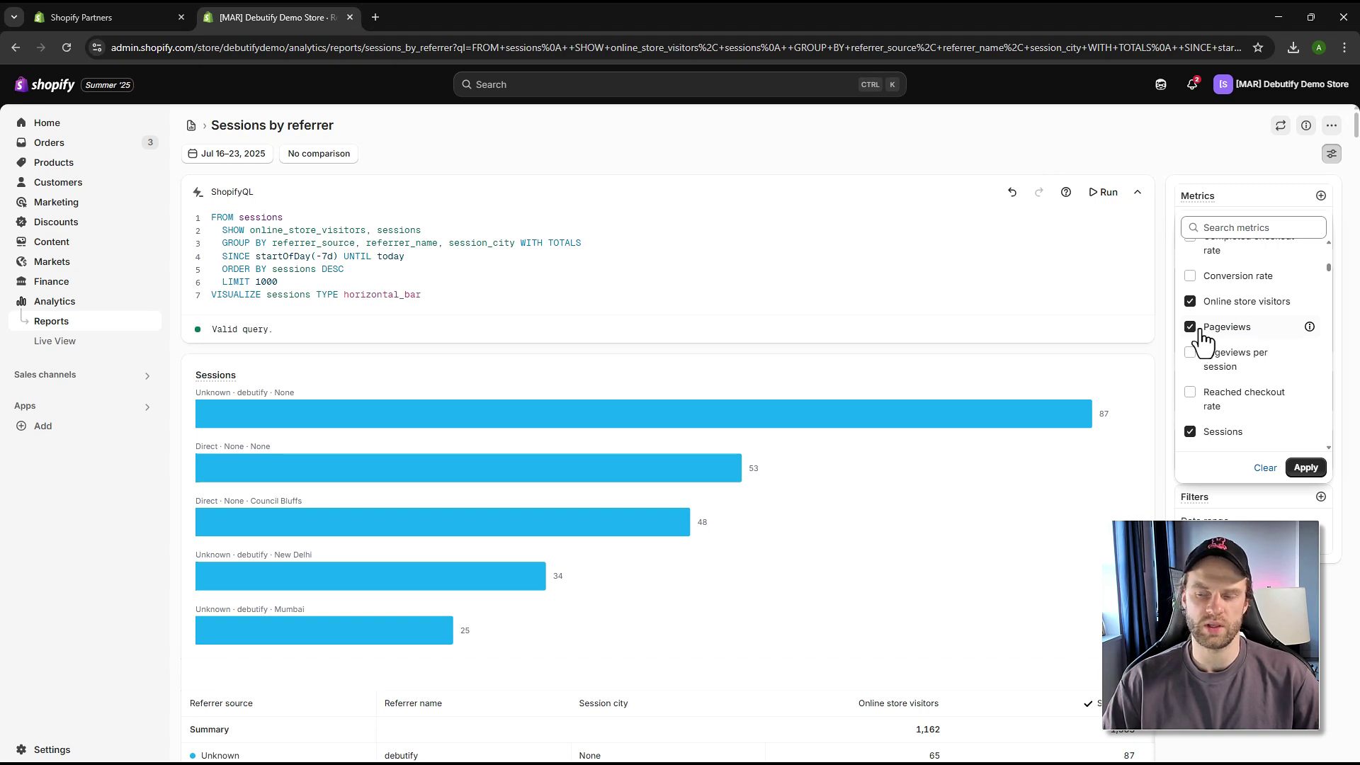
left_click(1305, 469)
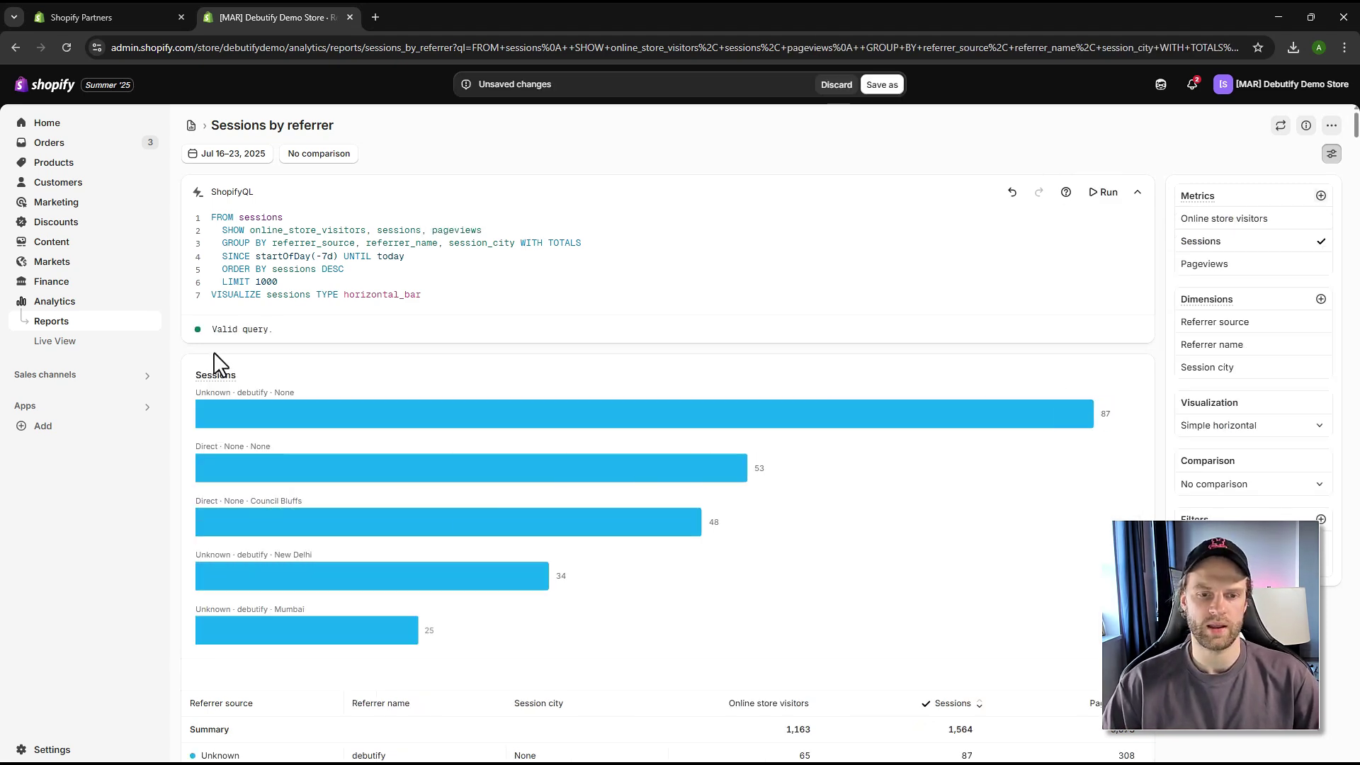
Preview the report chart with the Pageviews and Online store visitors metrics, ending on Pageviews
left_click(1226, 265)
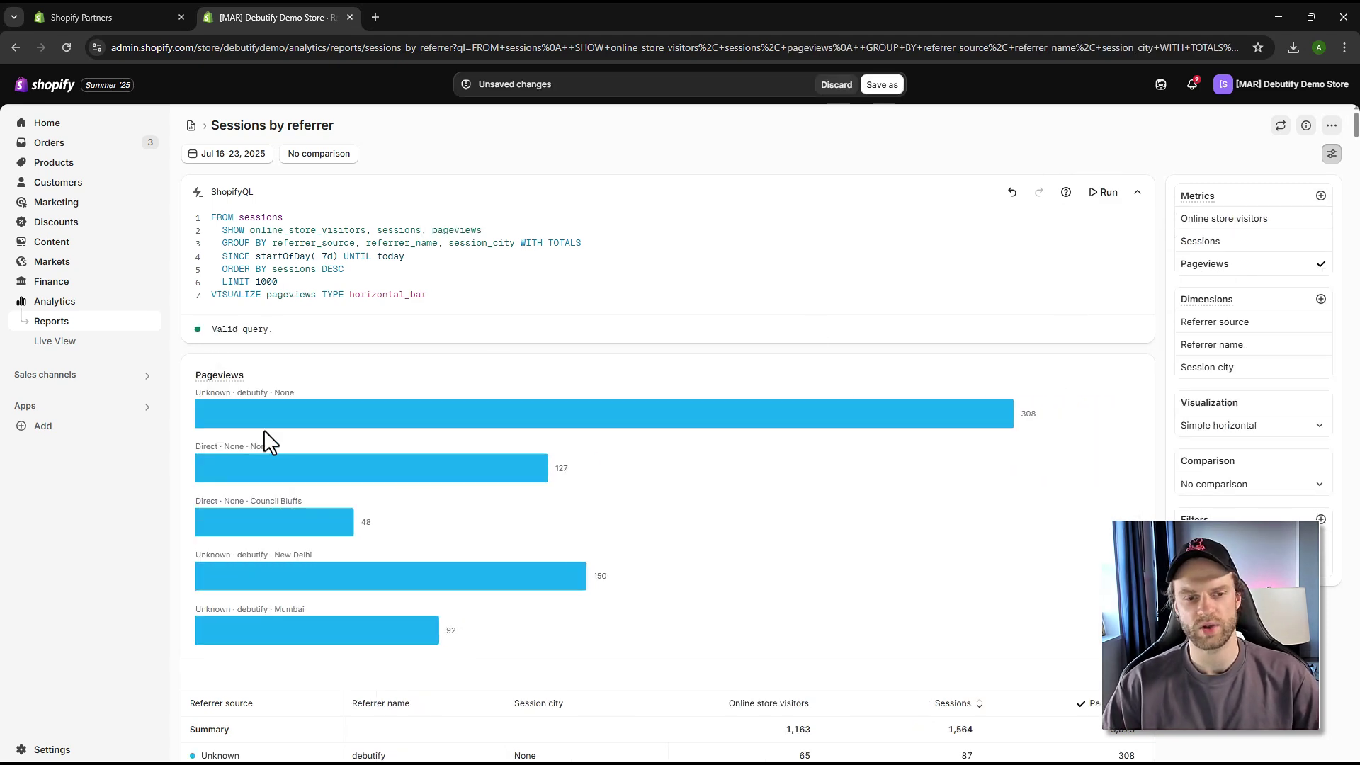
left_click(1206, 222)
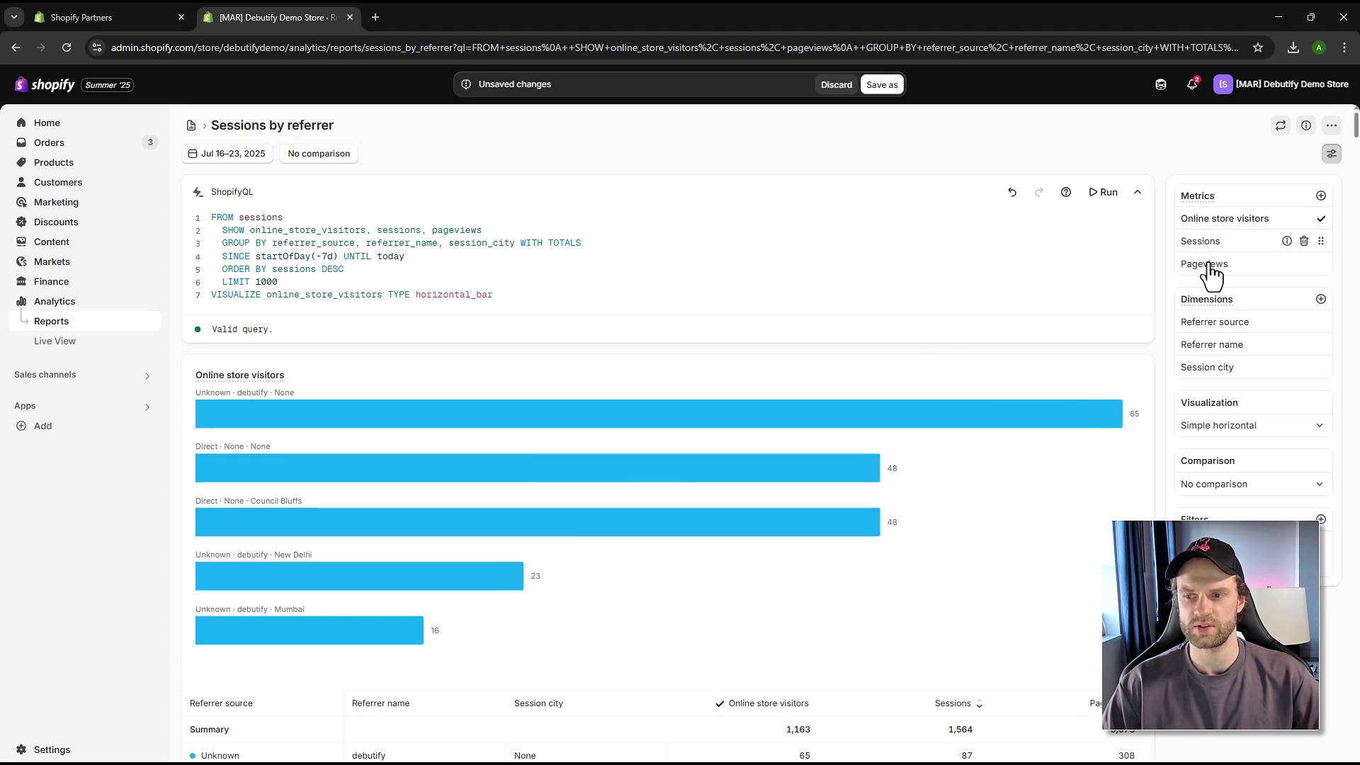
left_click(1210, 267)
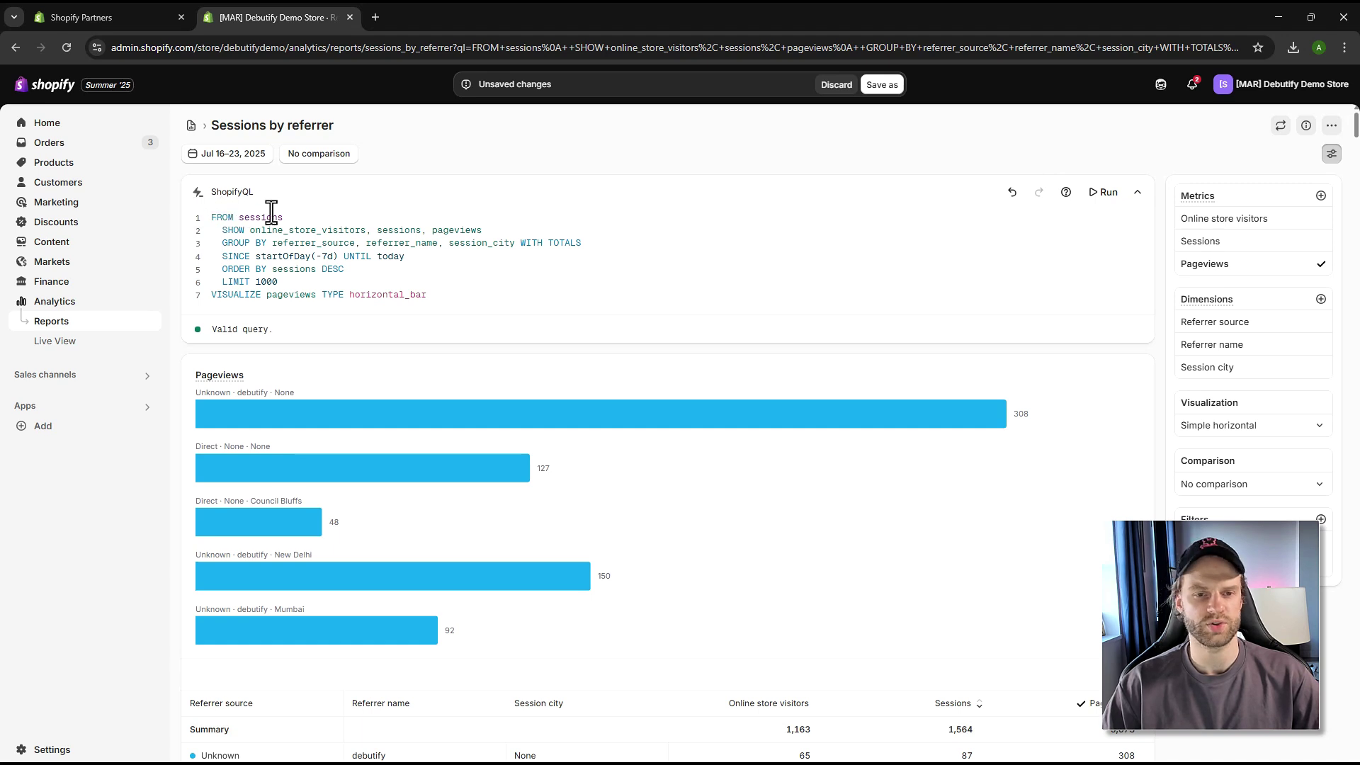
Examine the whole ShopifyQL query behind the report, then collapse and re-expand the query editor
mouse_move(209, 220)
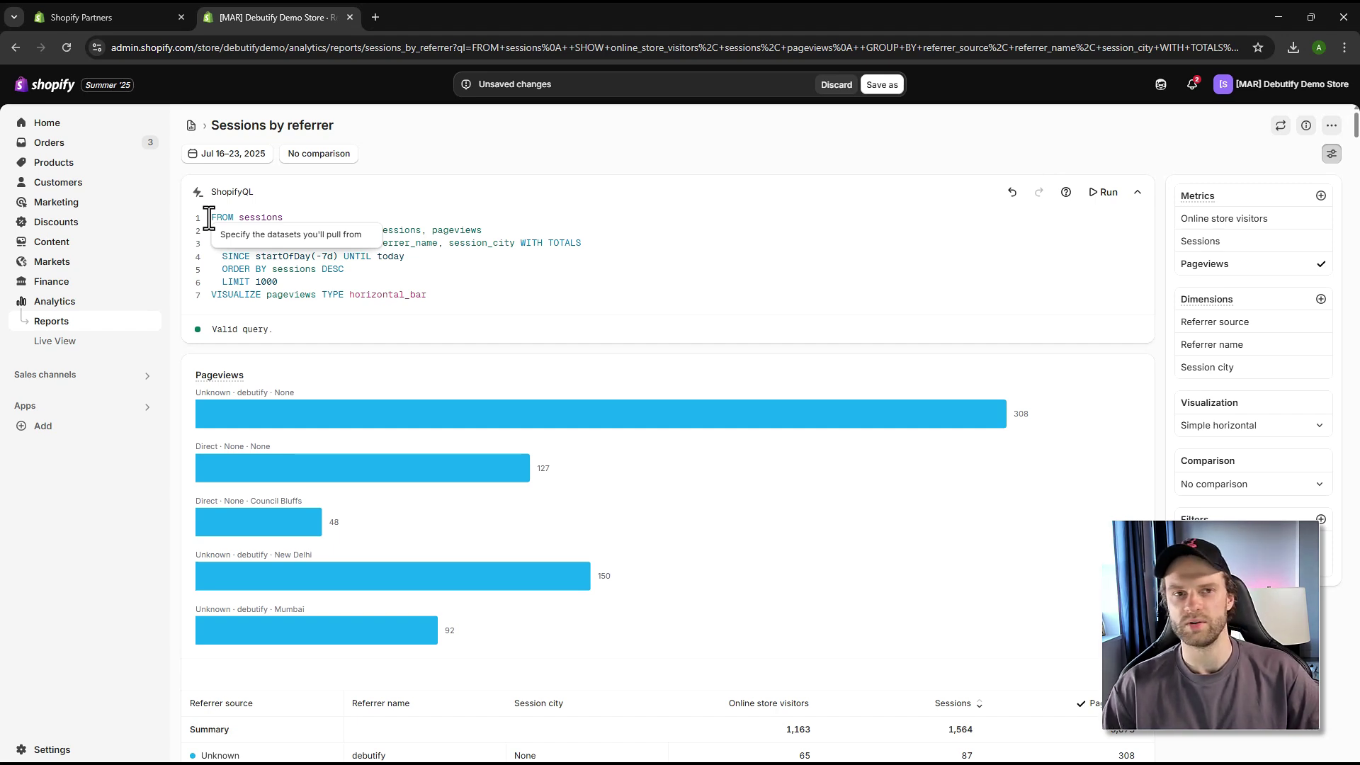
left_click_drag(209, 218, 455, 303)
left_click(237, 355)
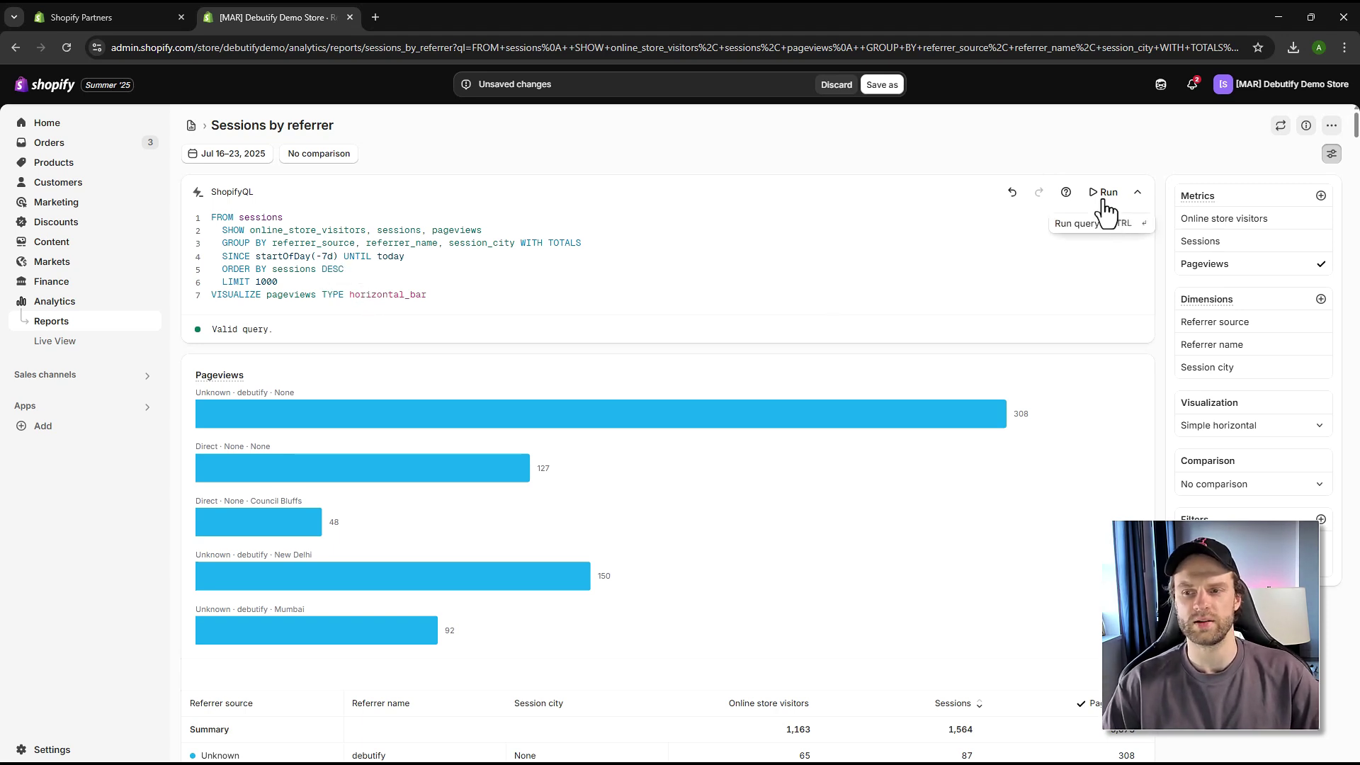
left_click(1135, 197)
left_click(1136, 195)
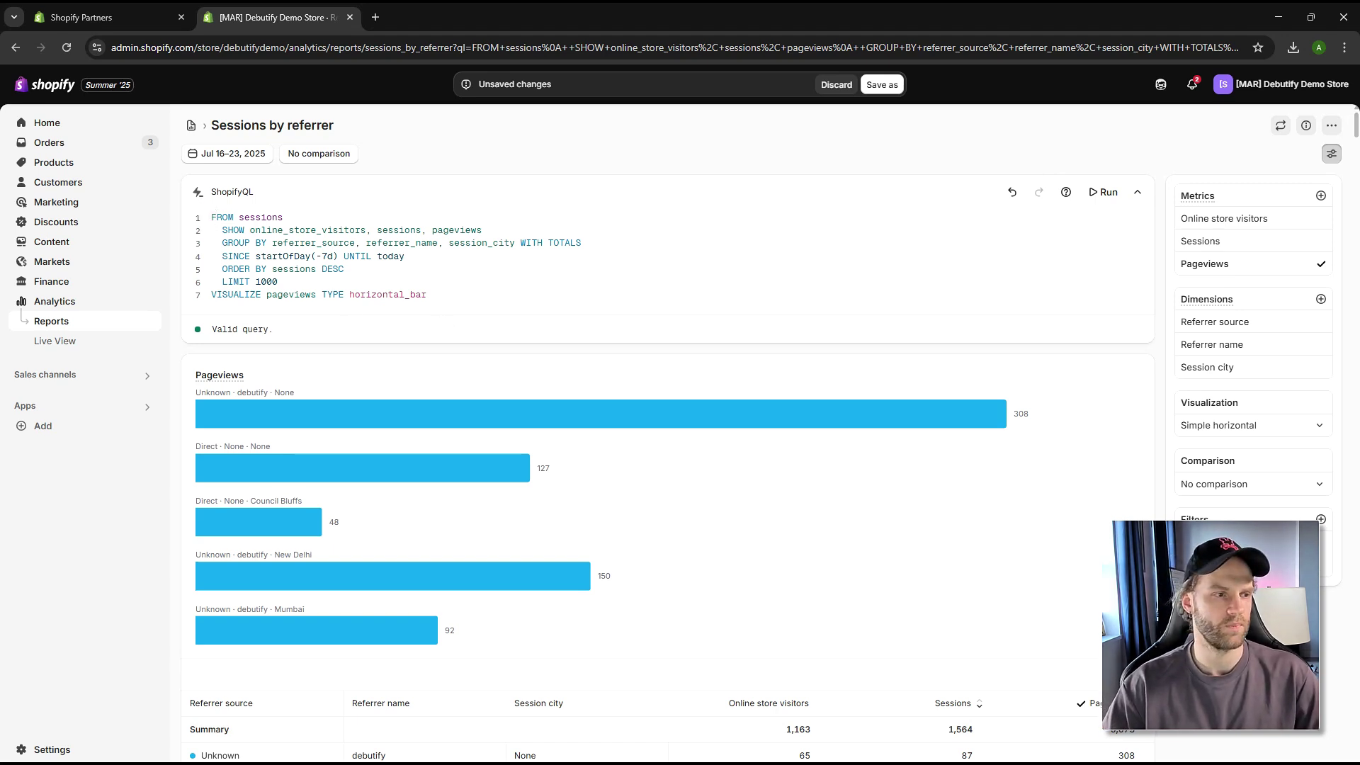
Review the pageviews chart and referrer table, and set the charted metric back to Sessions
scroll(1032, 510, "down", 3)
mouse_move(1319, 299)
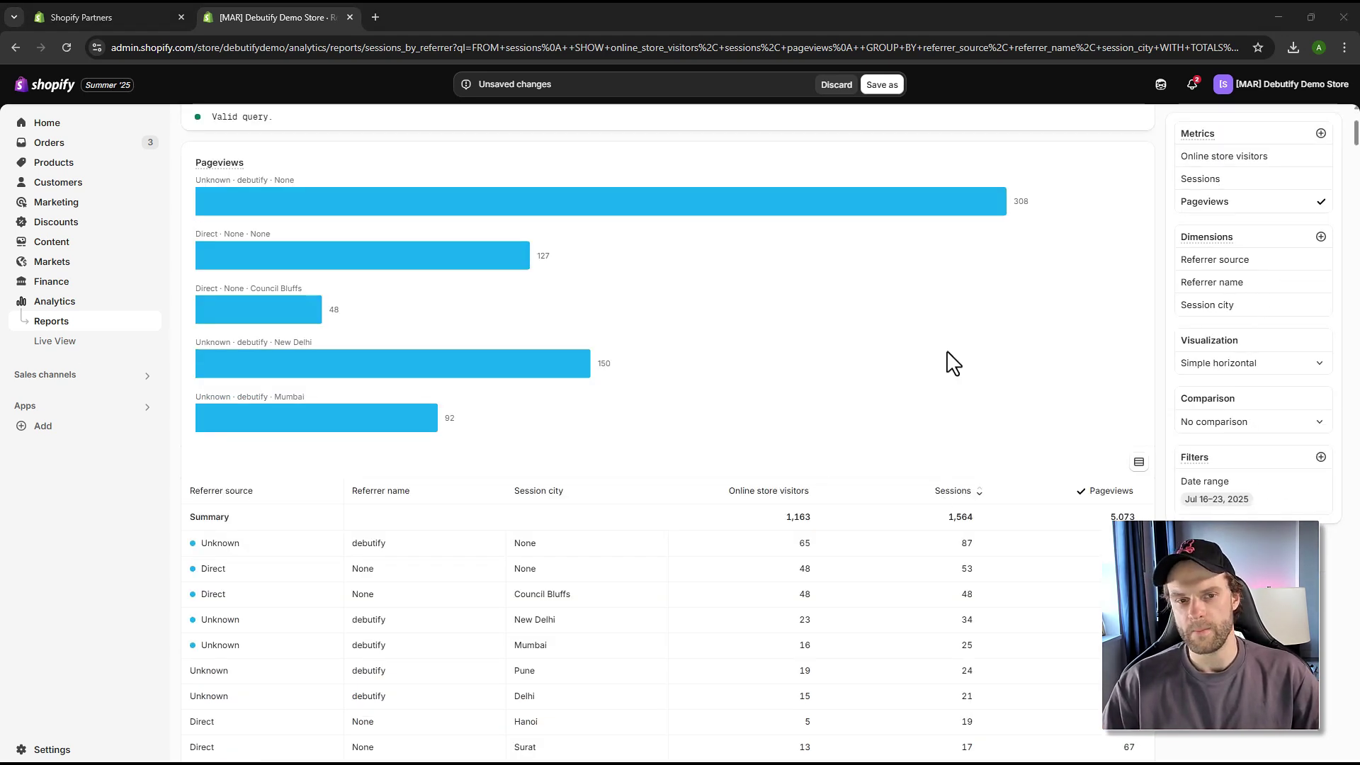
scroll(950, 361, "up", 1)
mouse_move(1212, 272)
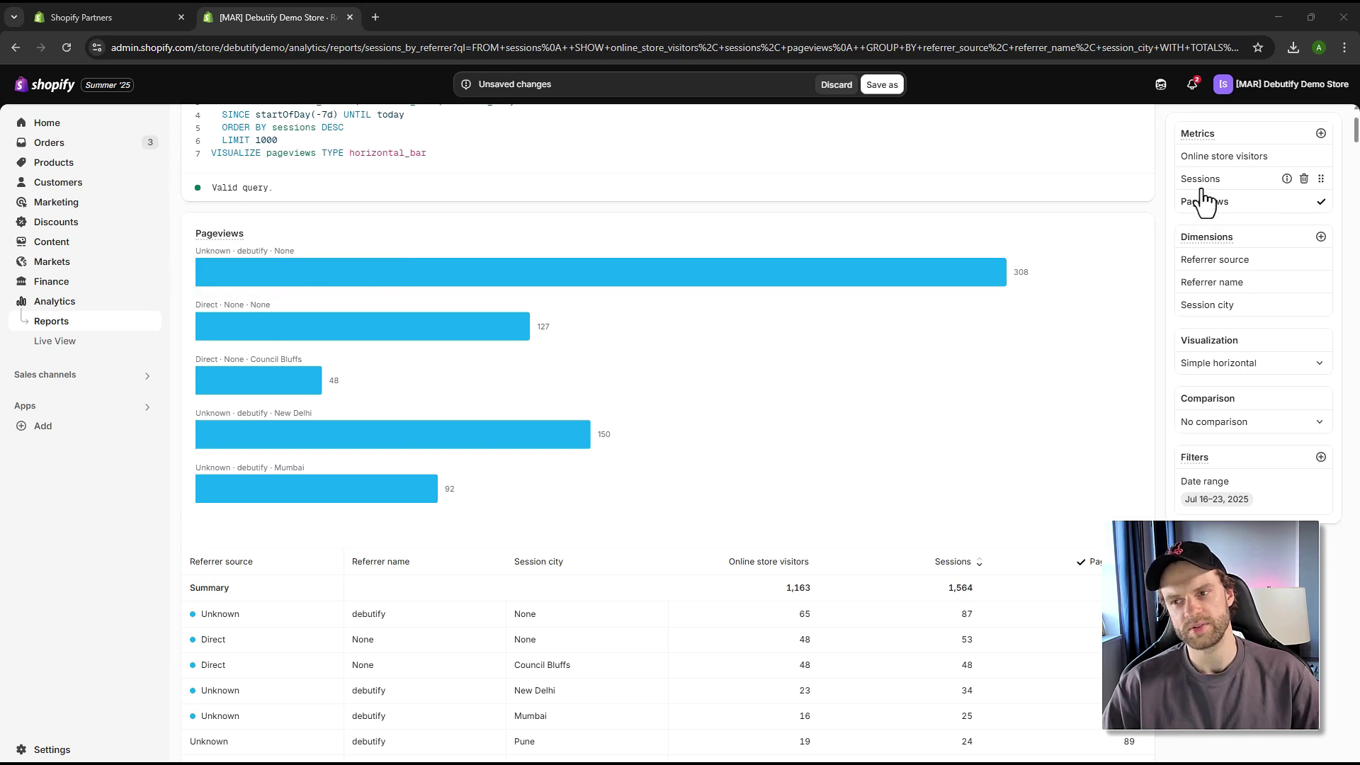
left_click(1247, 182)
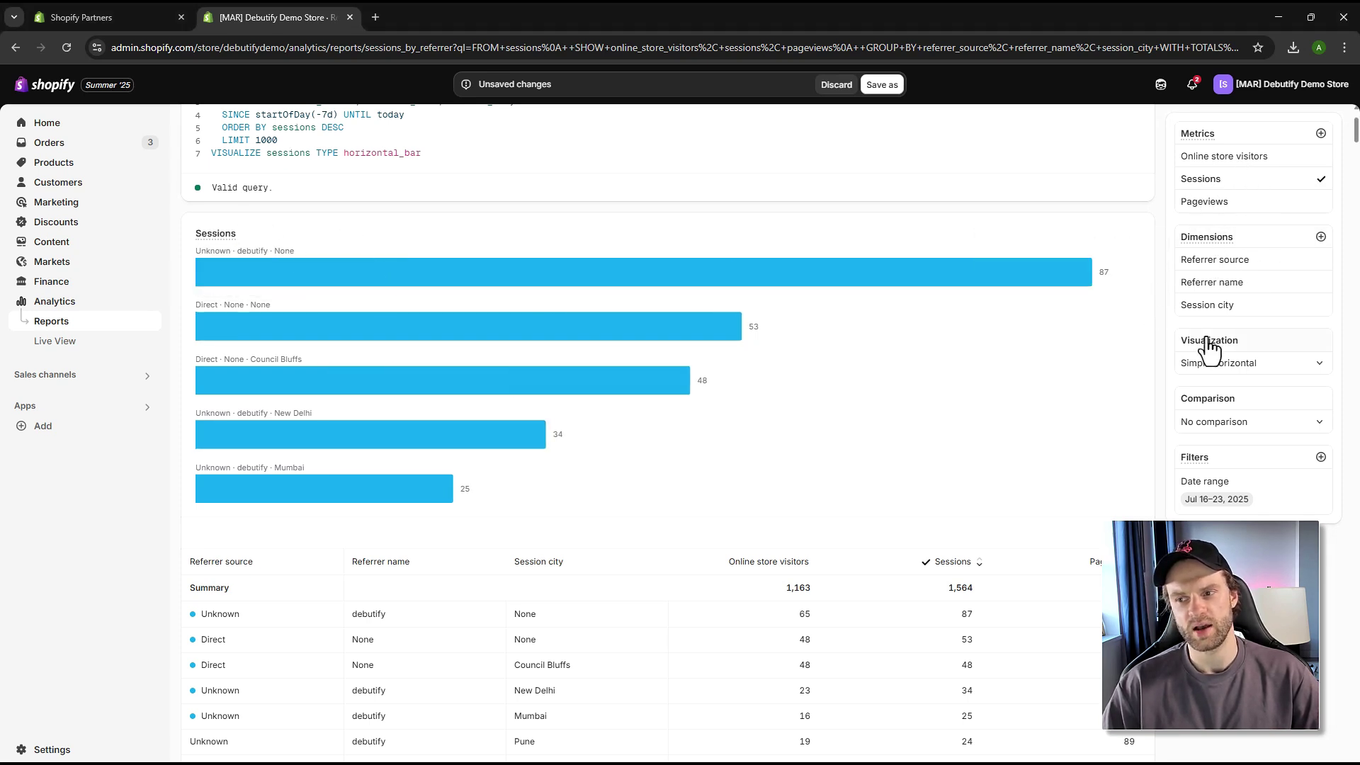
Check the options of the Referrer source dimension and search the available dimensions for "city", clearing the search again
left_click(1210, 262)
left_click(1209, 263)
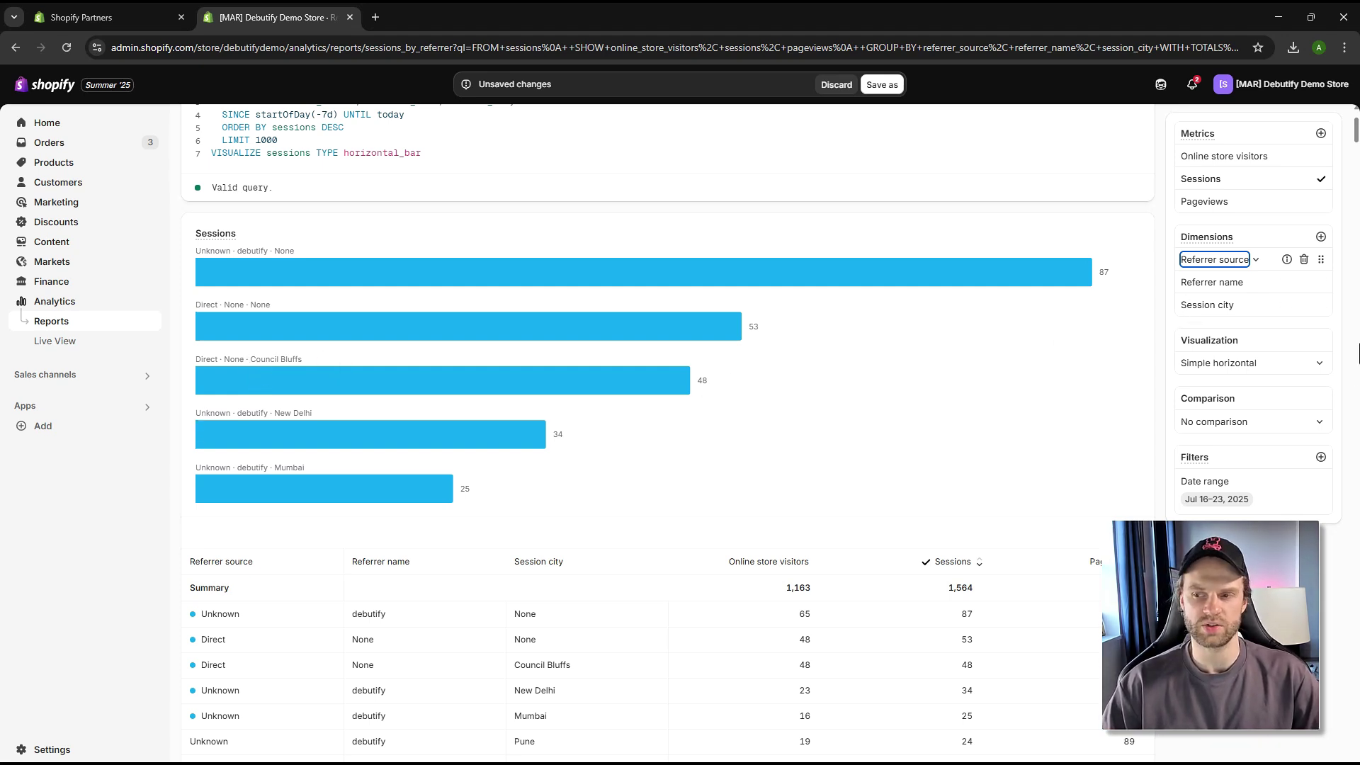
scroll(1173, 294, "up", 1)
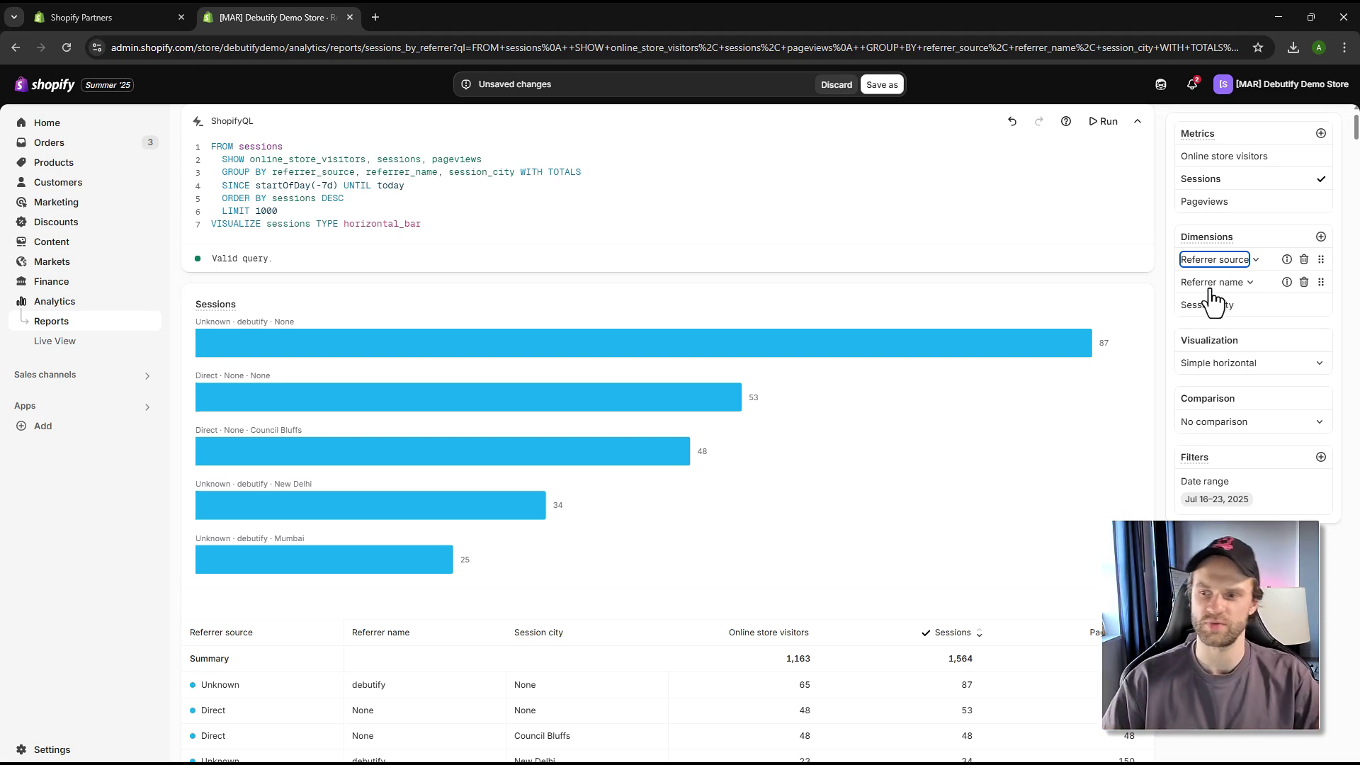
left_click(1320, 238)
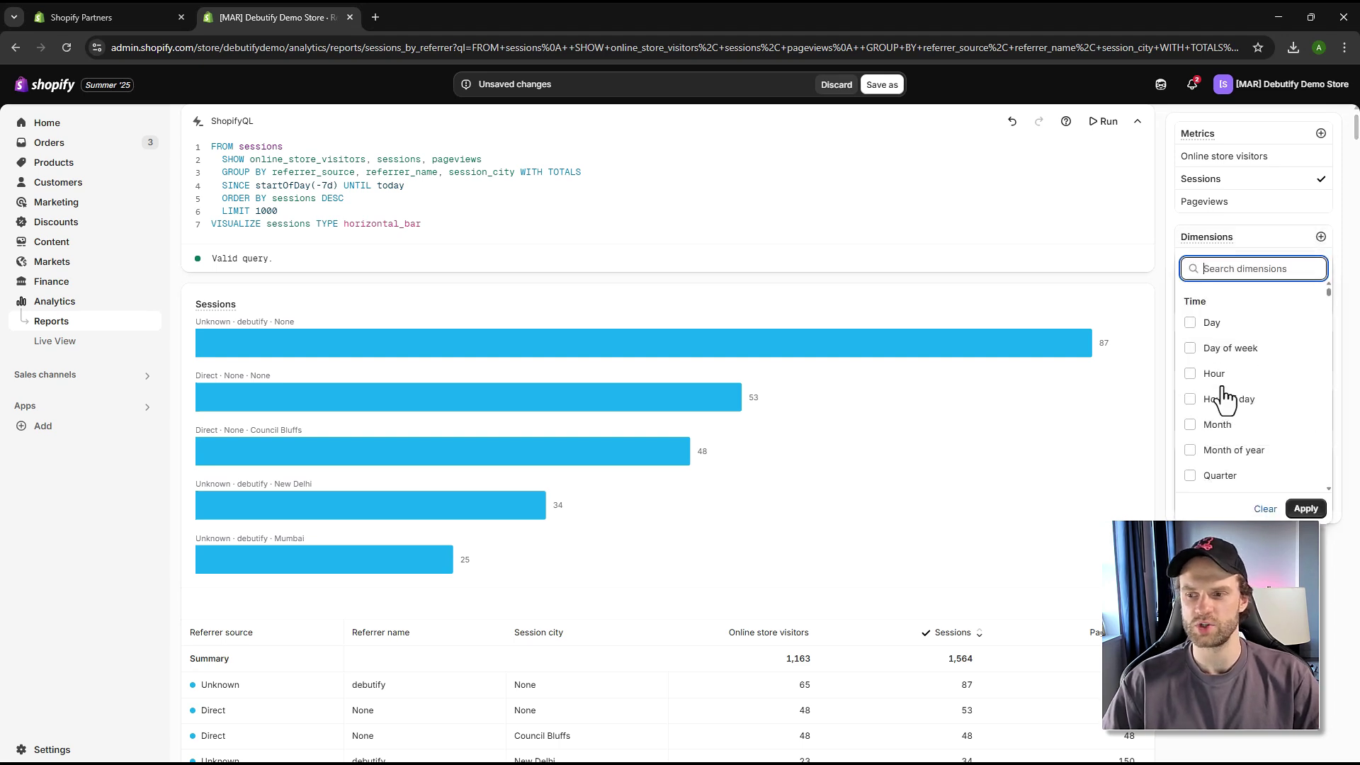
scroll(1241, 398, "down", 2)
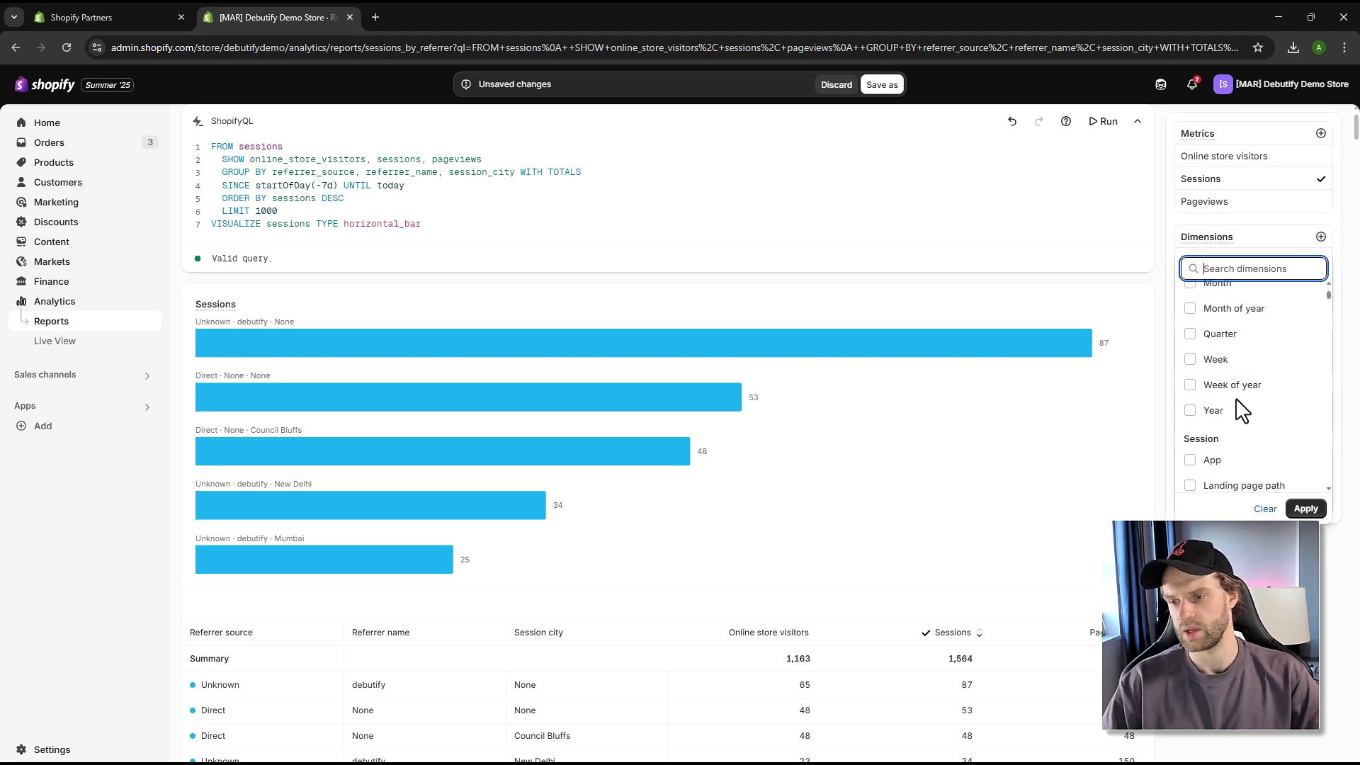
scroll(1241, 411, "down", 3)
type("city")
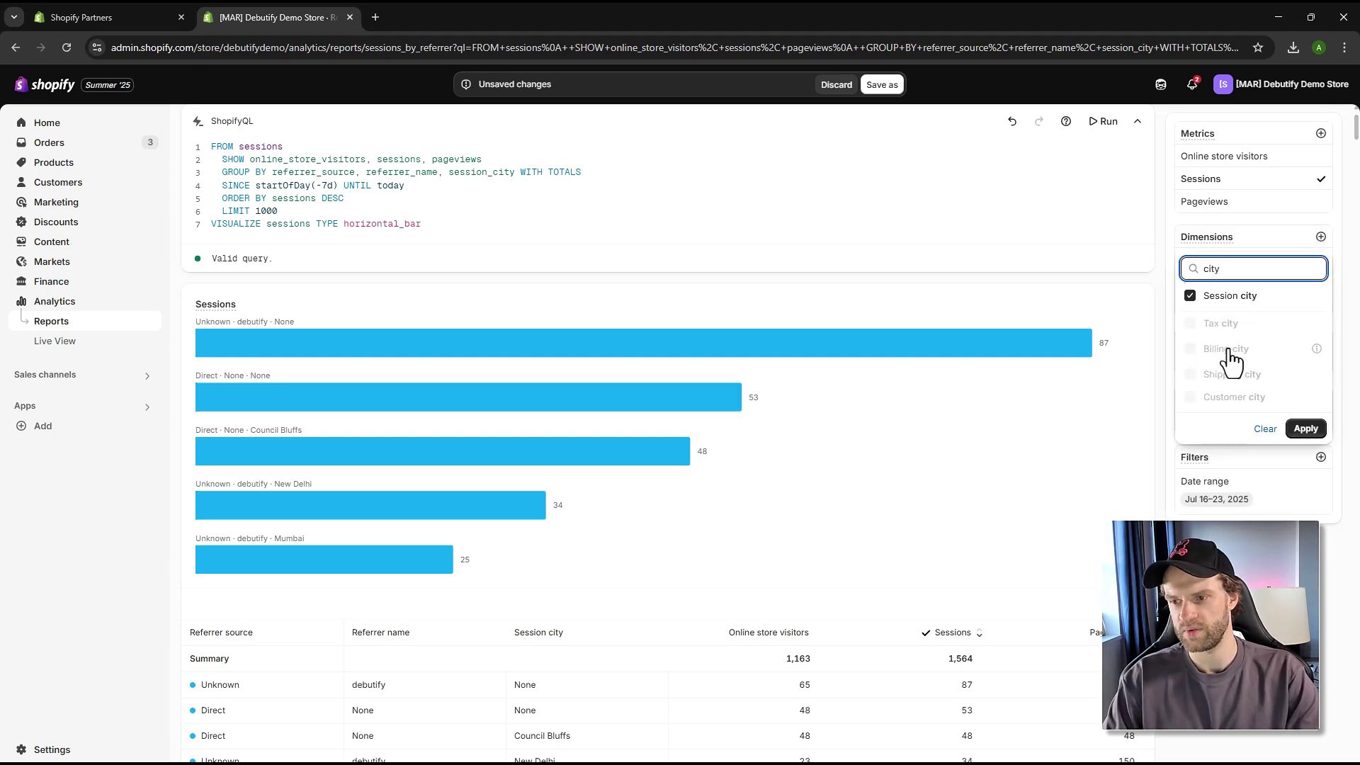
key("BackSpace")
key("BackSpace")
key("BackSpace")
key("BackSpace")
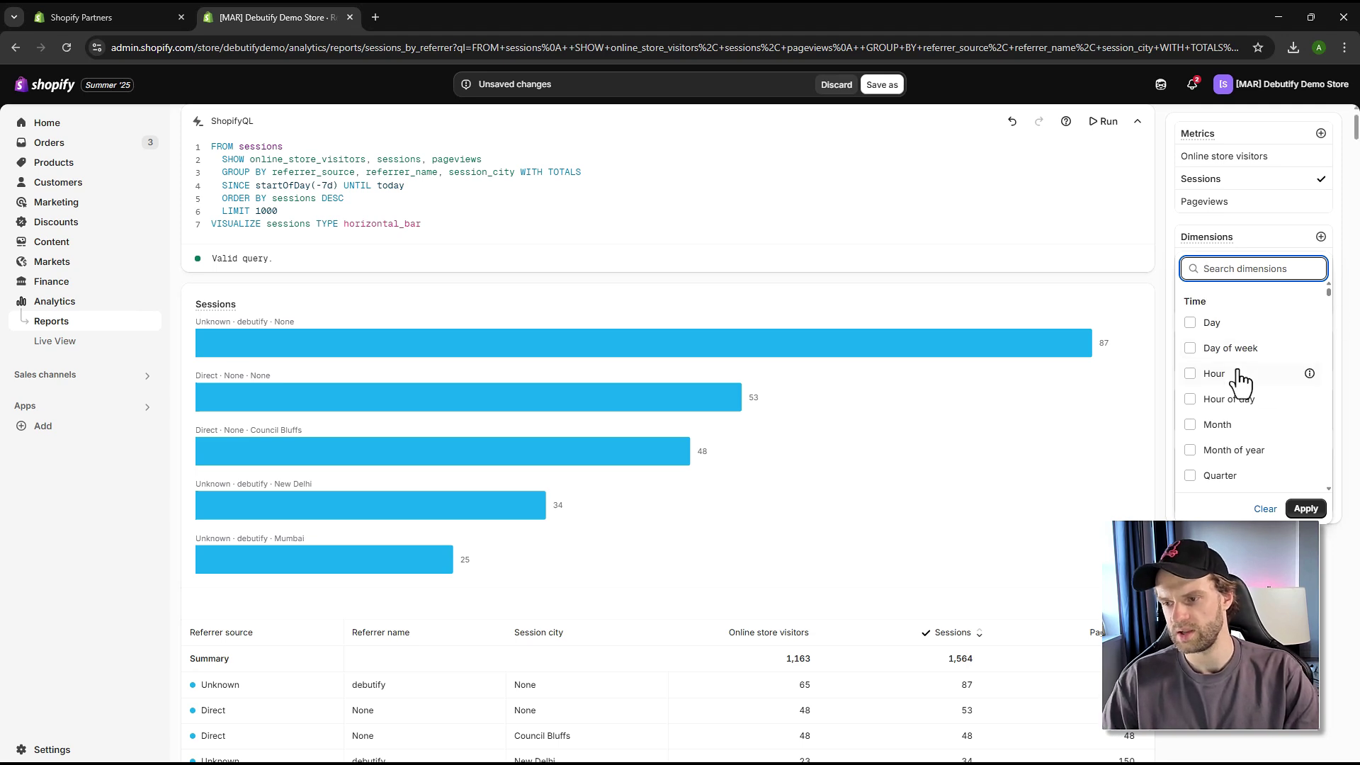
Add the Referring medium dimension to the report, review the chart, and remove that dimension again
scroll(1242, 393, "down", 5)
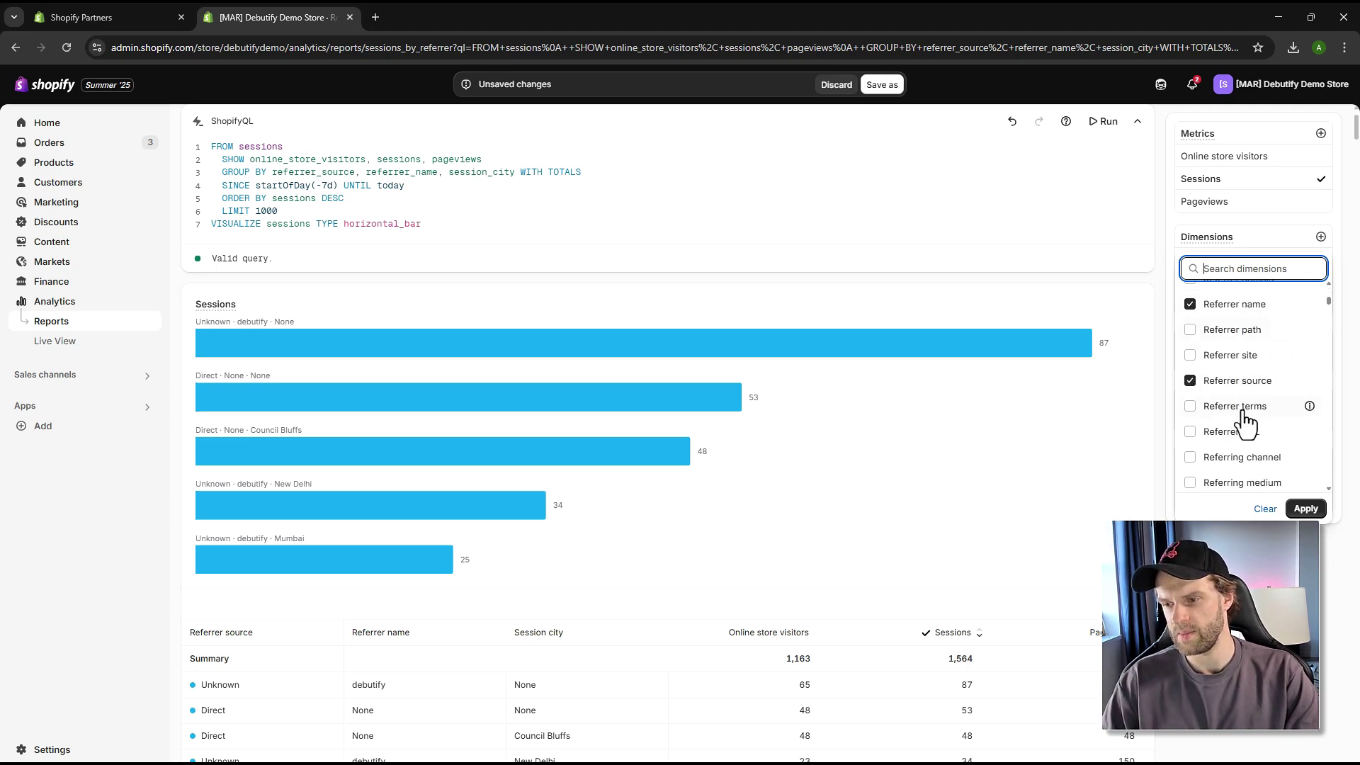
scroll(1268, 418, "down", 2)
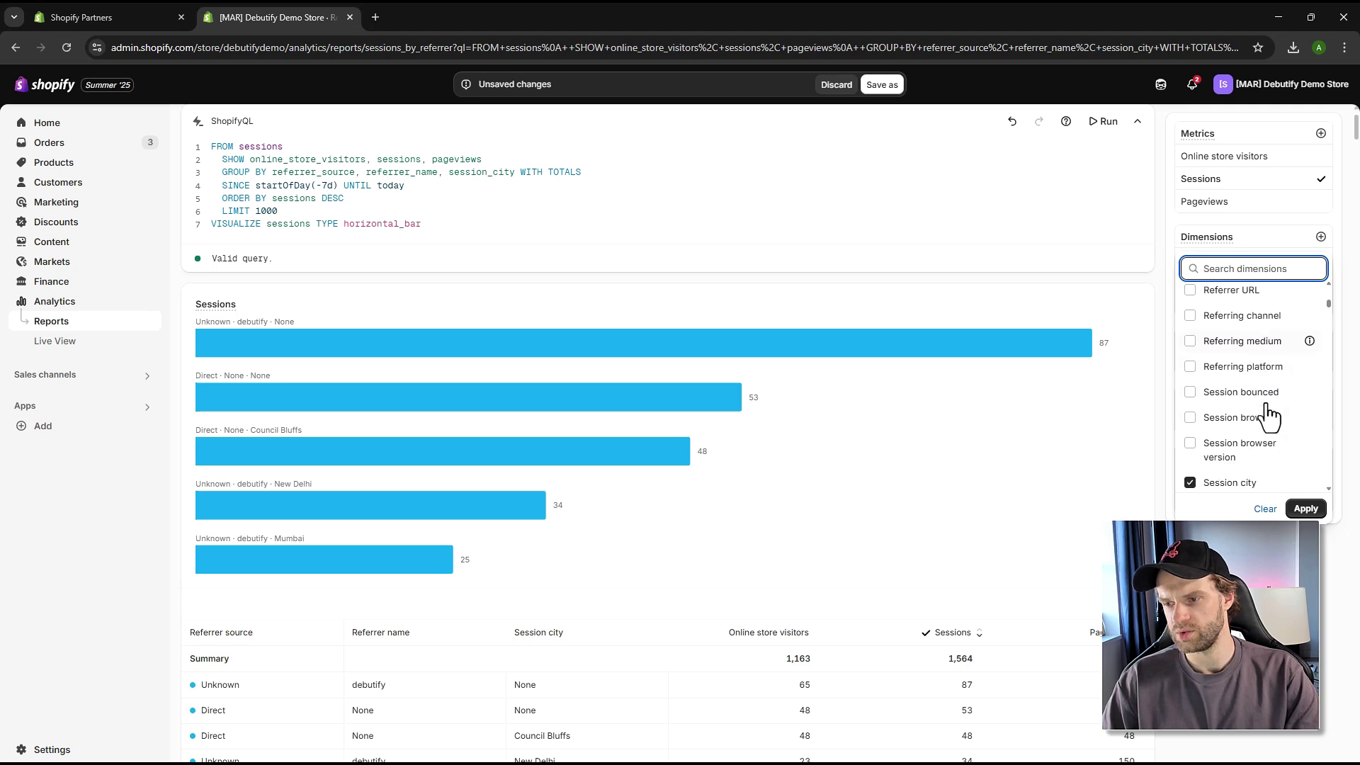
left_click(1192, 342)
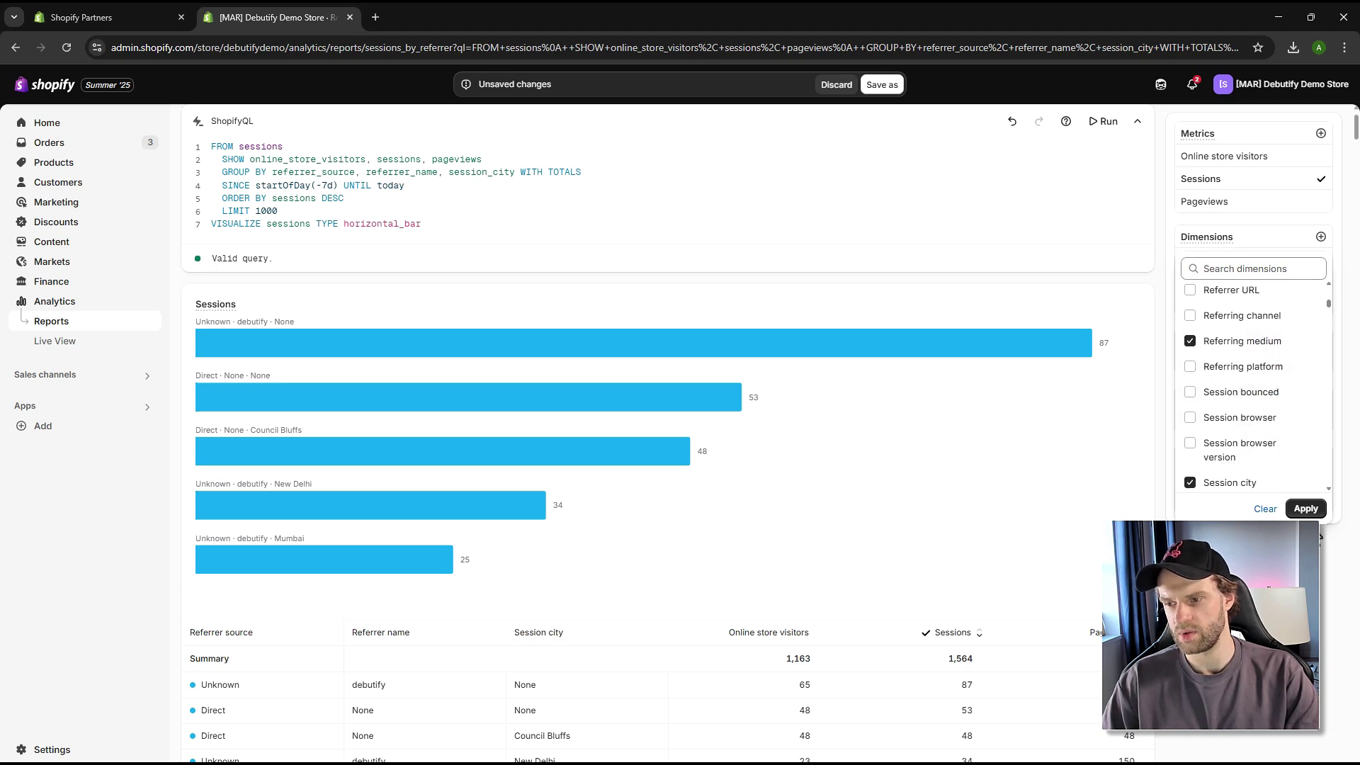
left_click(1306, 508)
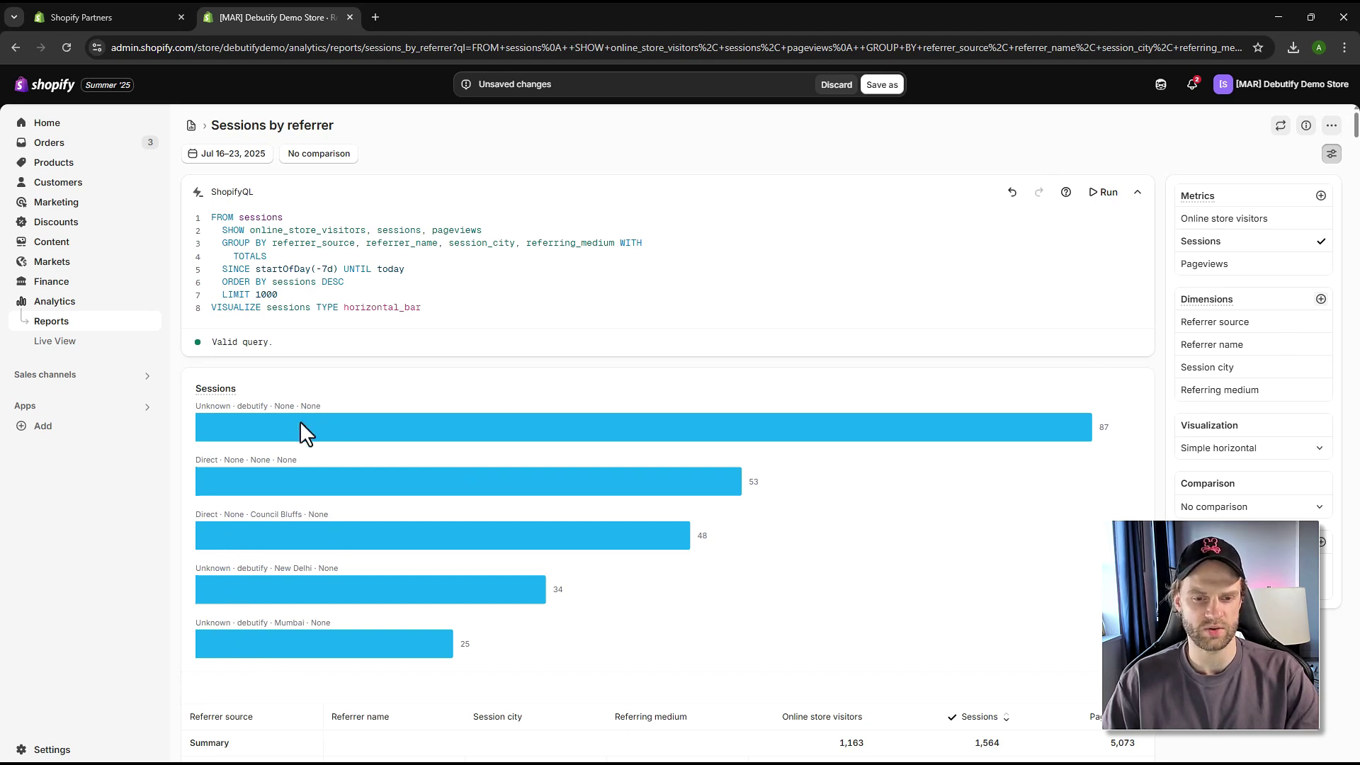
mouse_move(1247, 393)
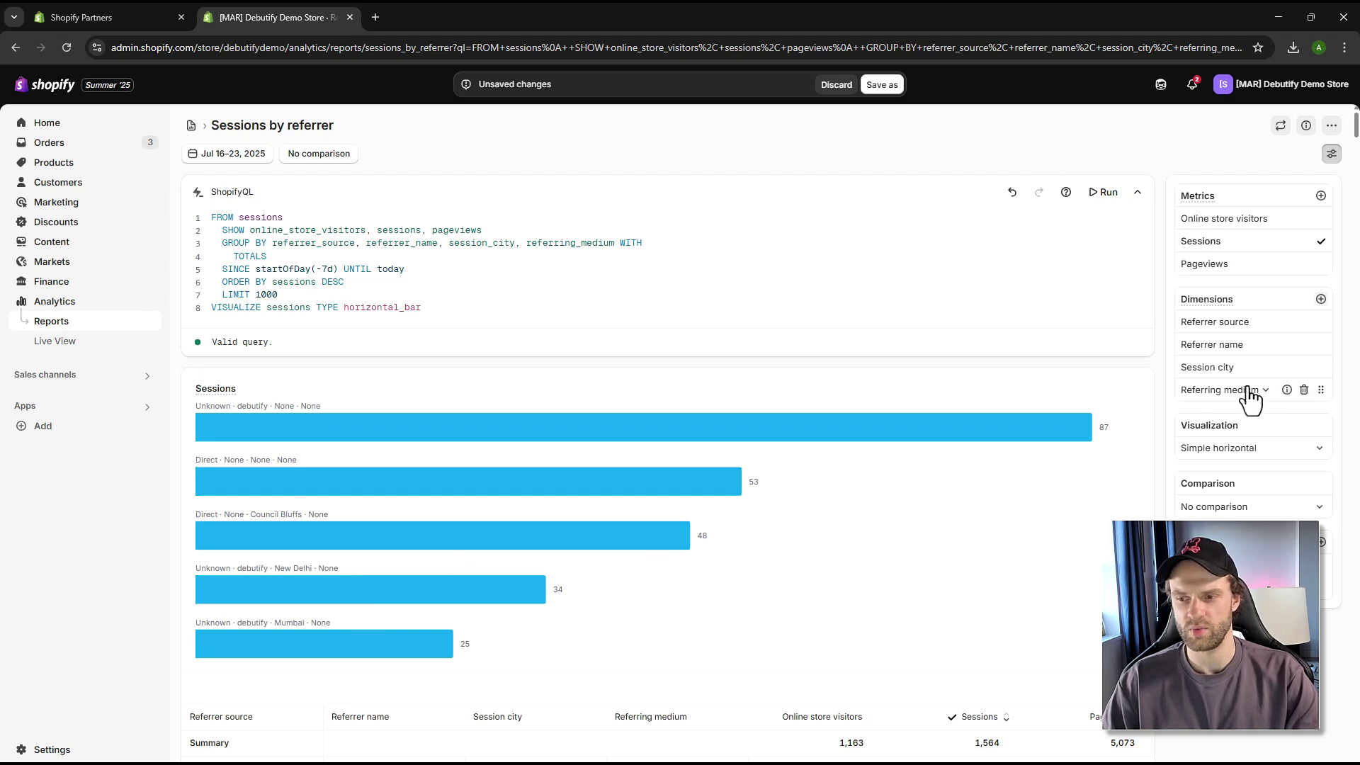
left_click(1304, 390)
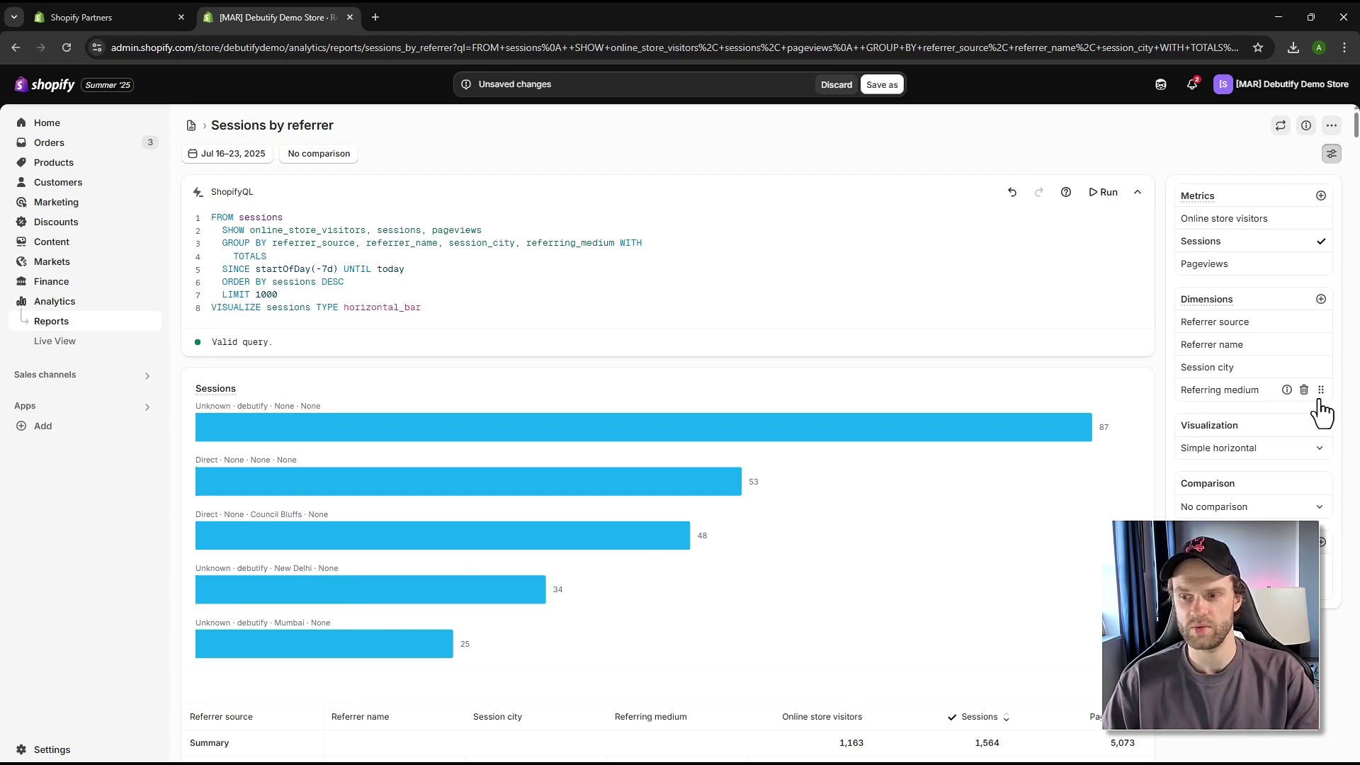
Search the available dimensions for "date", clear the search, and add the Day dimension to the report
left_click(1321, 299)
scroll(1261, 489, "down", 10)
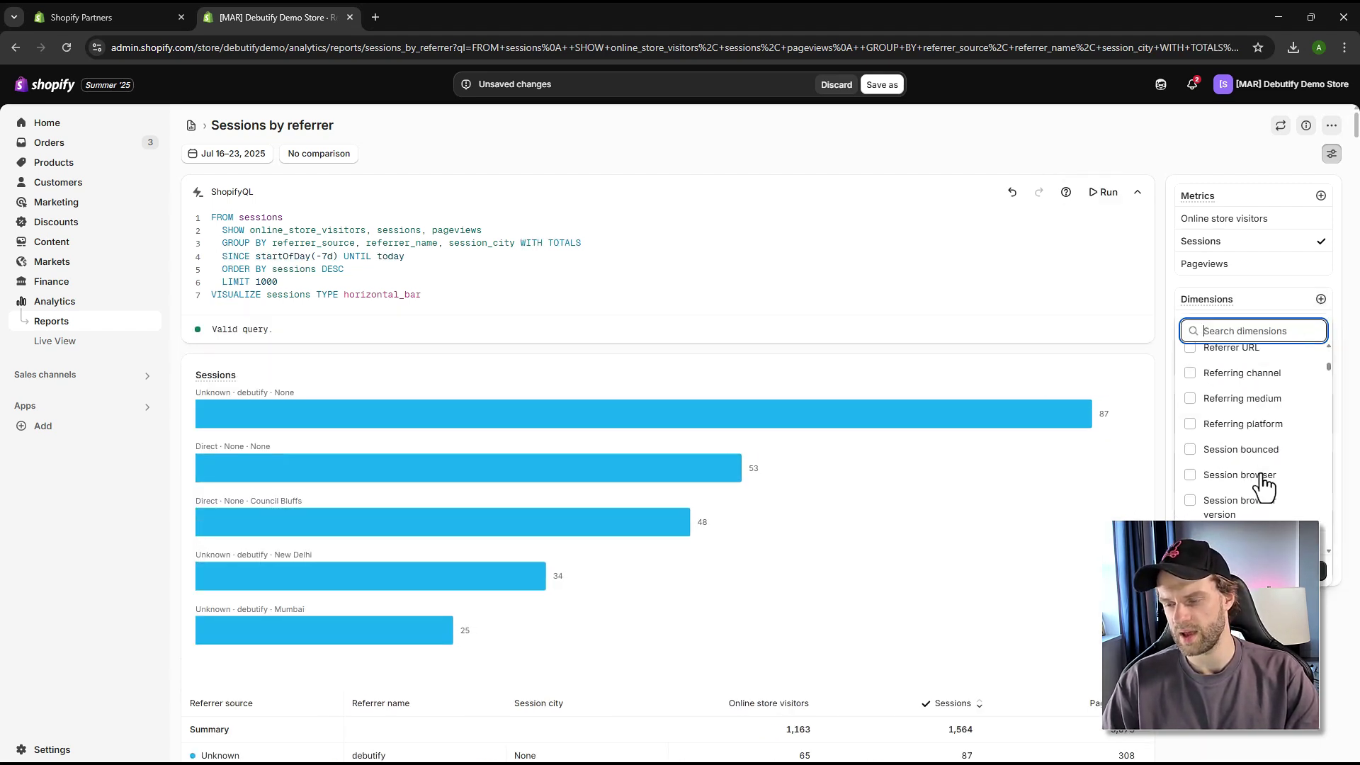
scroll(1244, 475, "up", 2)
scroll(1232, 467, "up", 3)
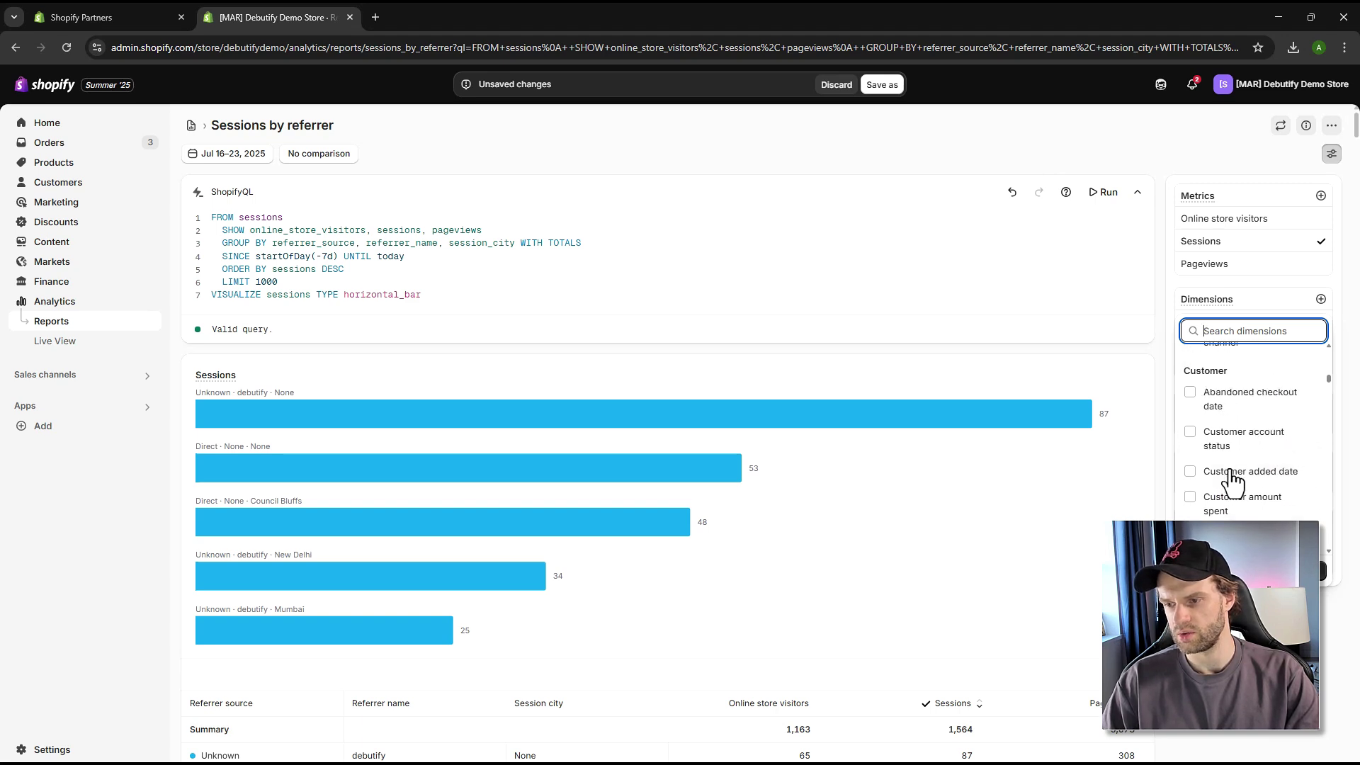
scroll(1232, 482, "down", 2)
type("date")
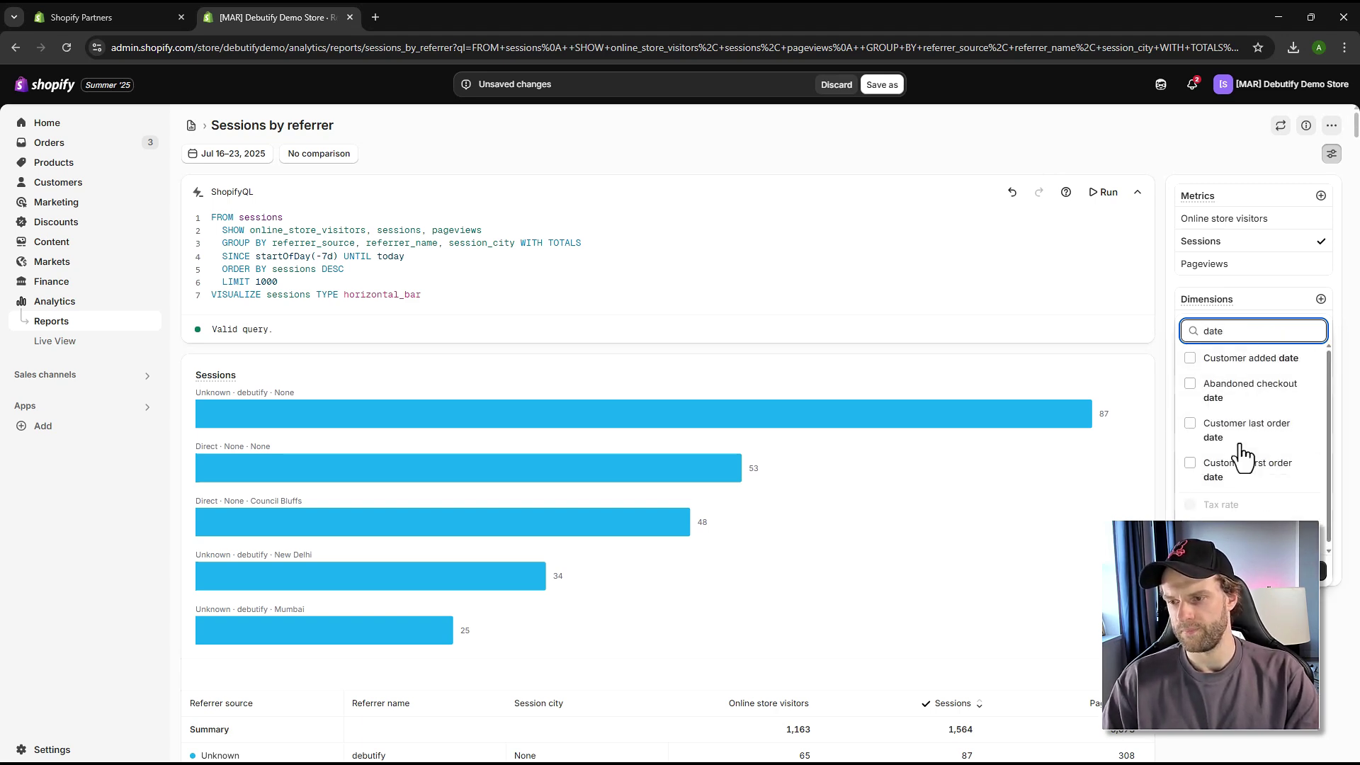
scroll(1241, 432, "down", 1)
double_click(1243, 329)
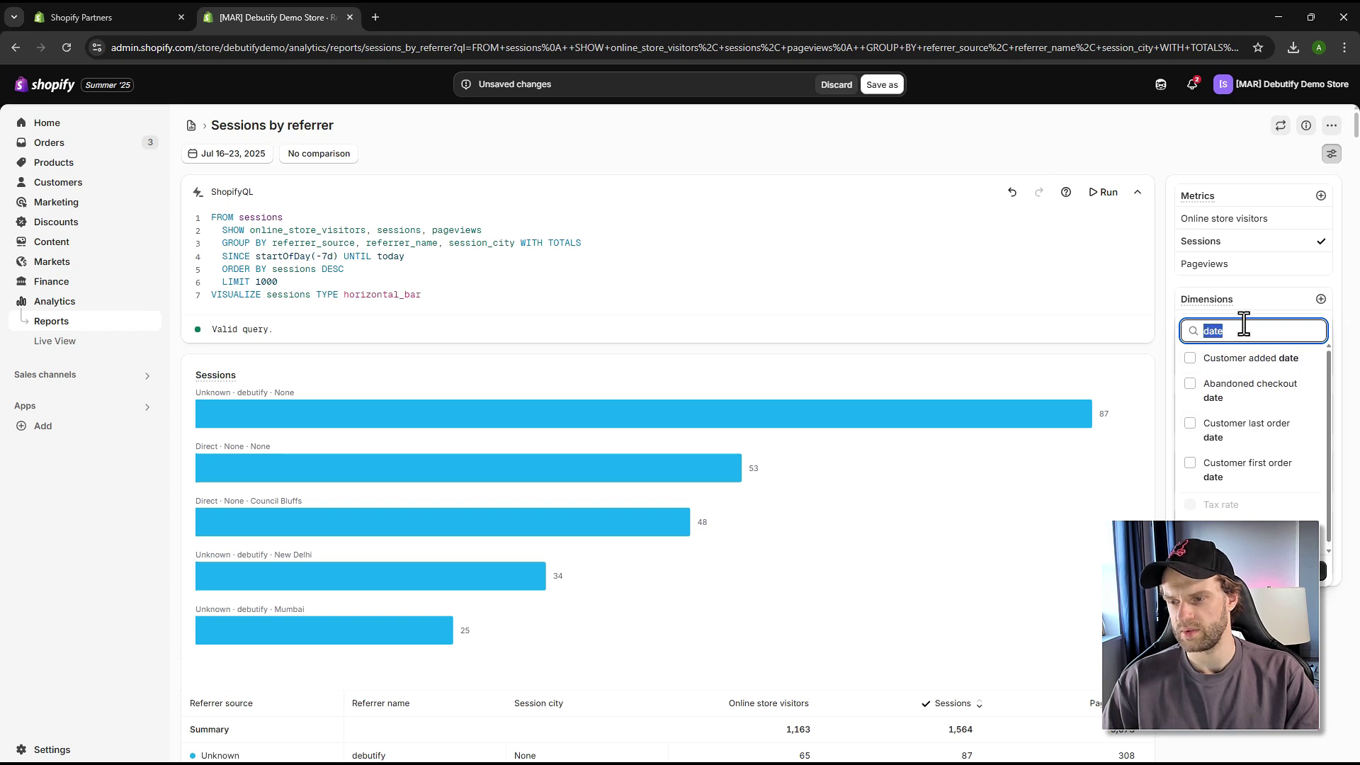
key("BackSpace")
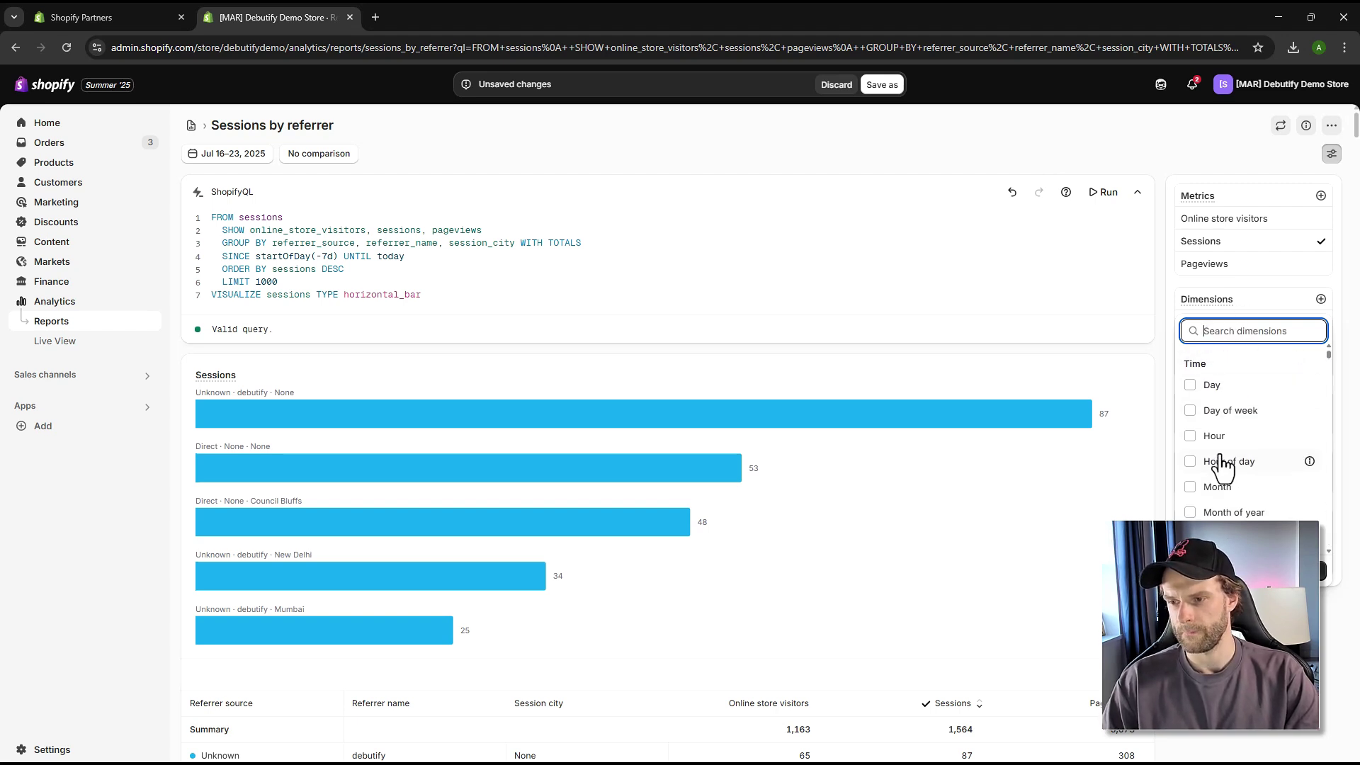
left_click(1192, 388)
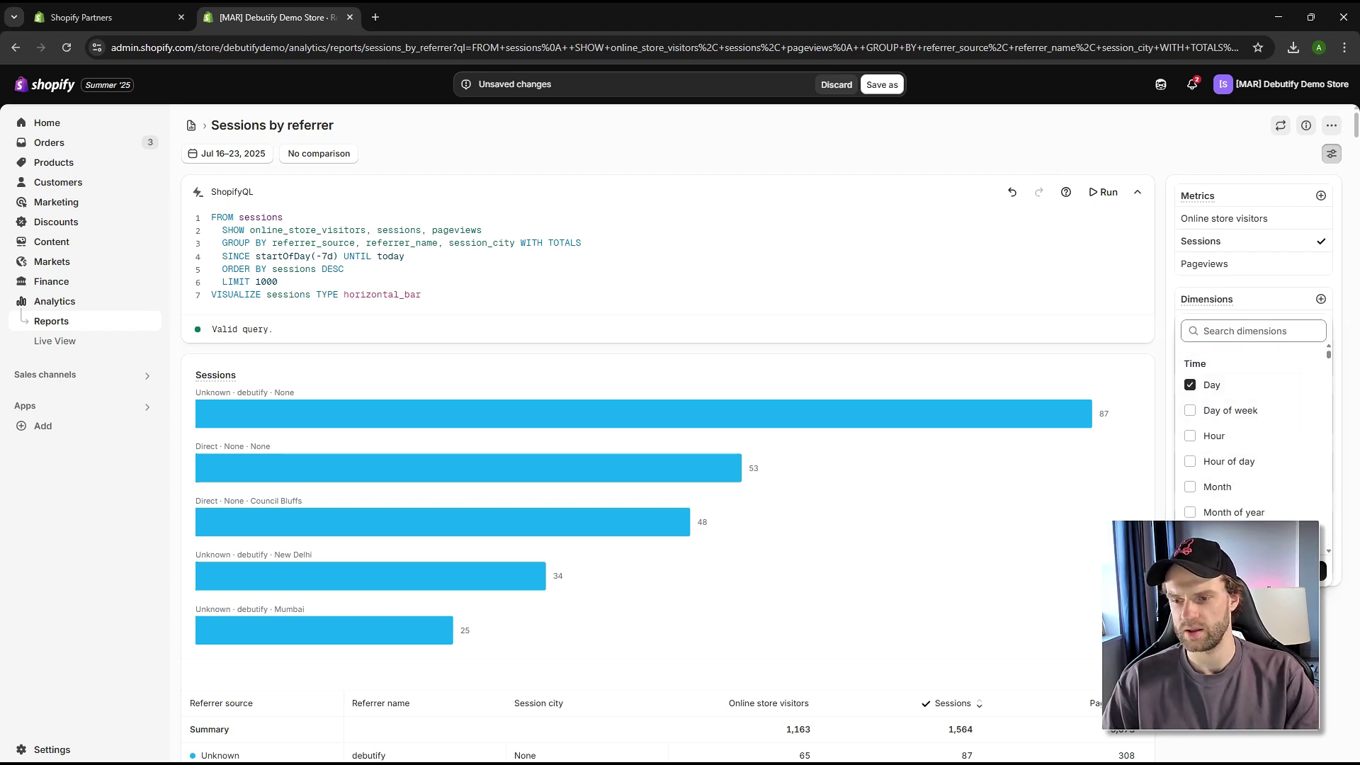
left_click(1322, 598)
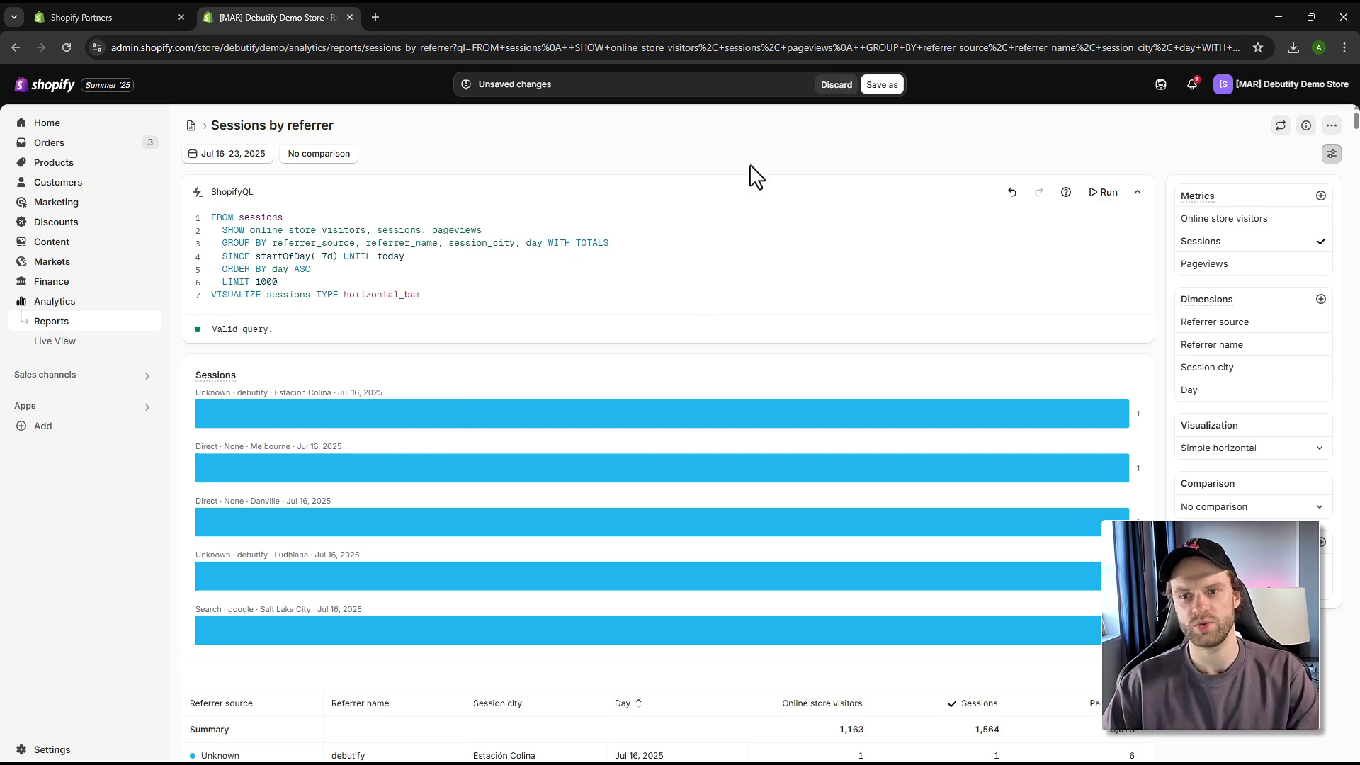
Save the customized report as a new copy named "Sessions by referrer + Day"
left_click(882, 86)
triple_click(661, 415)
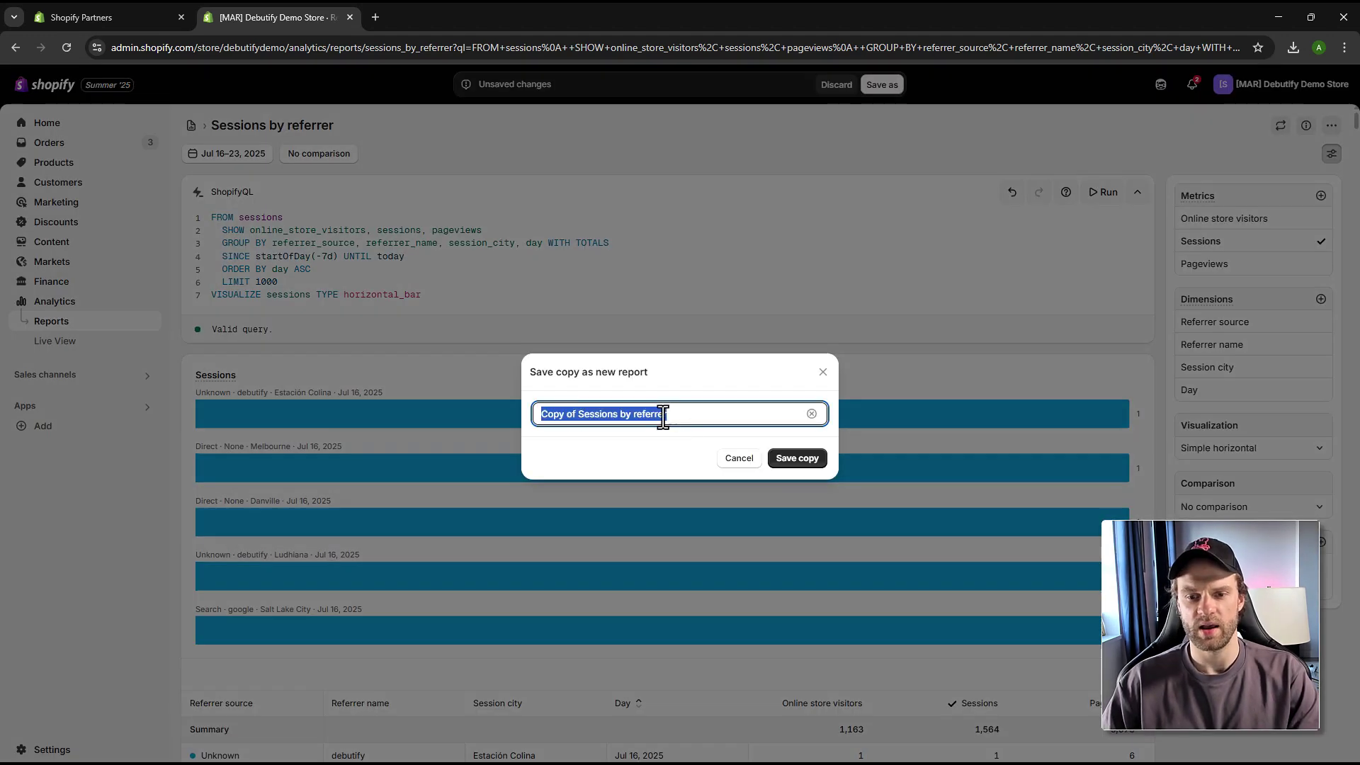
left_click(577, 417)
triple_click(578, 417)
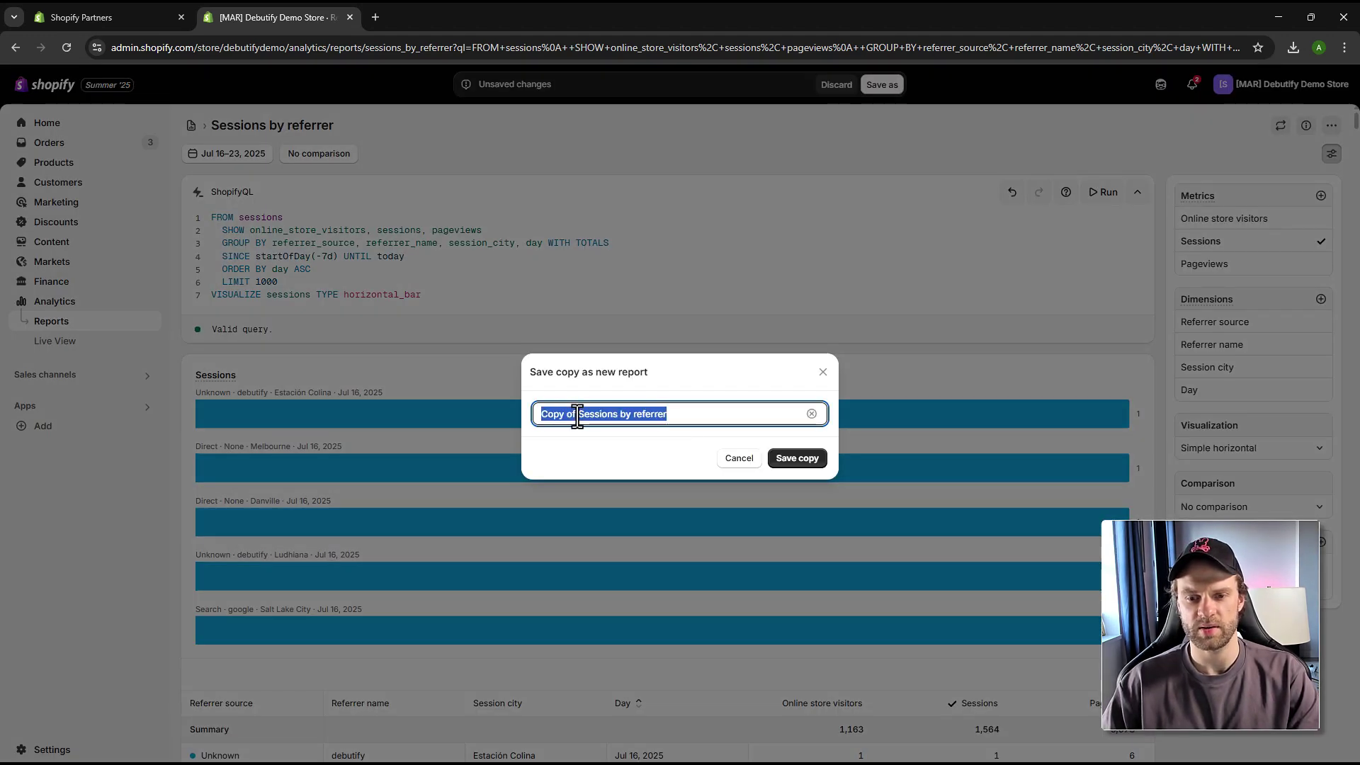
left_click(578, 416)
key("shift+Home")
key("BackSpace")
left_click(679, 414)
type("+ ")
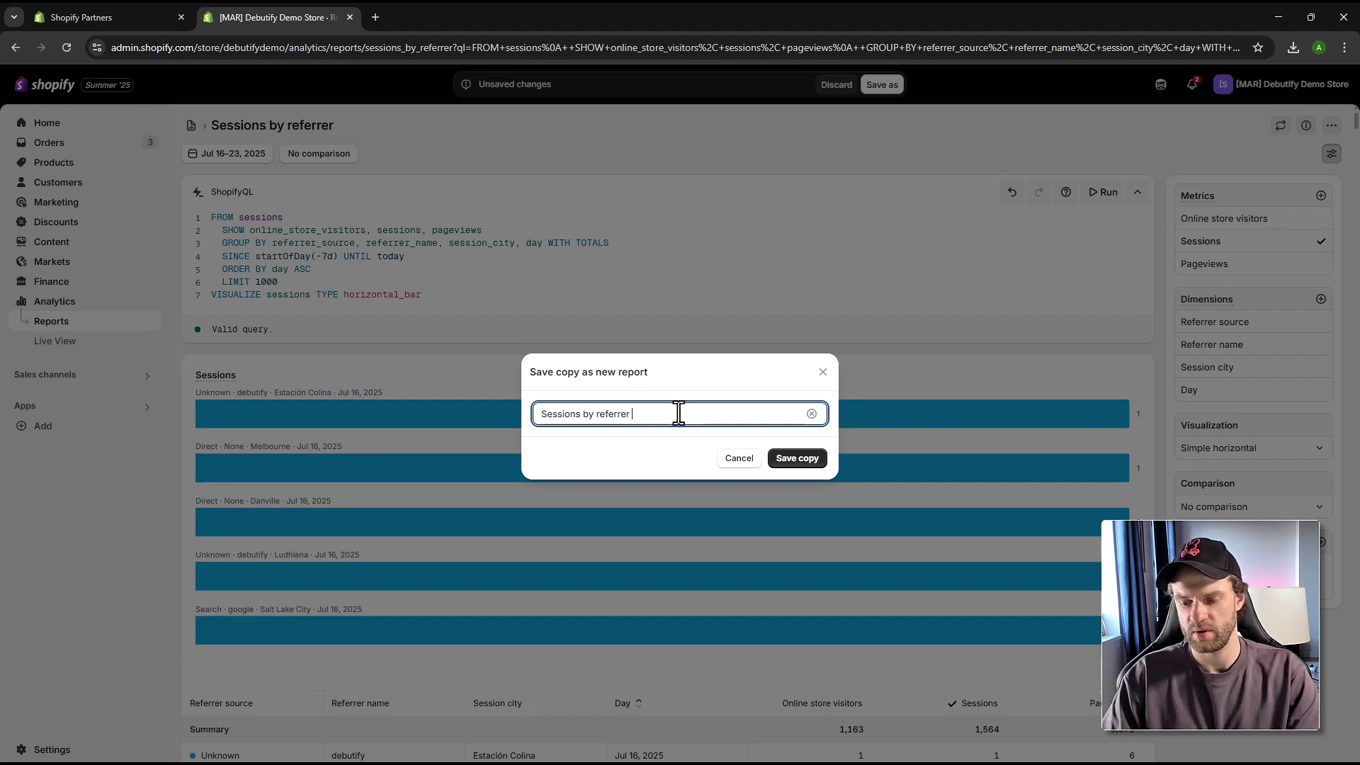
type("Day")
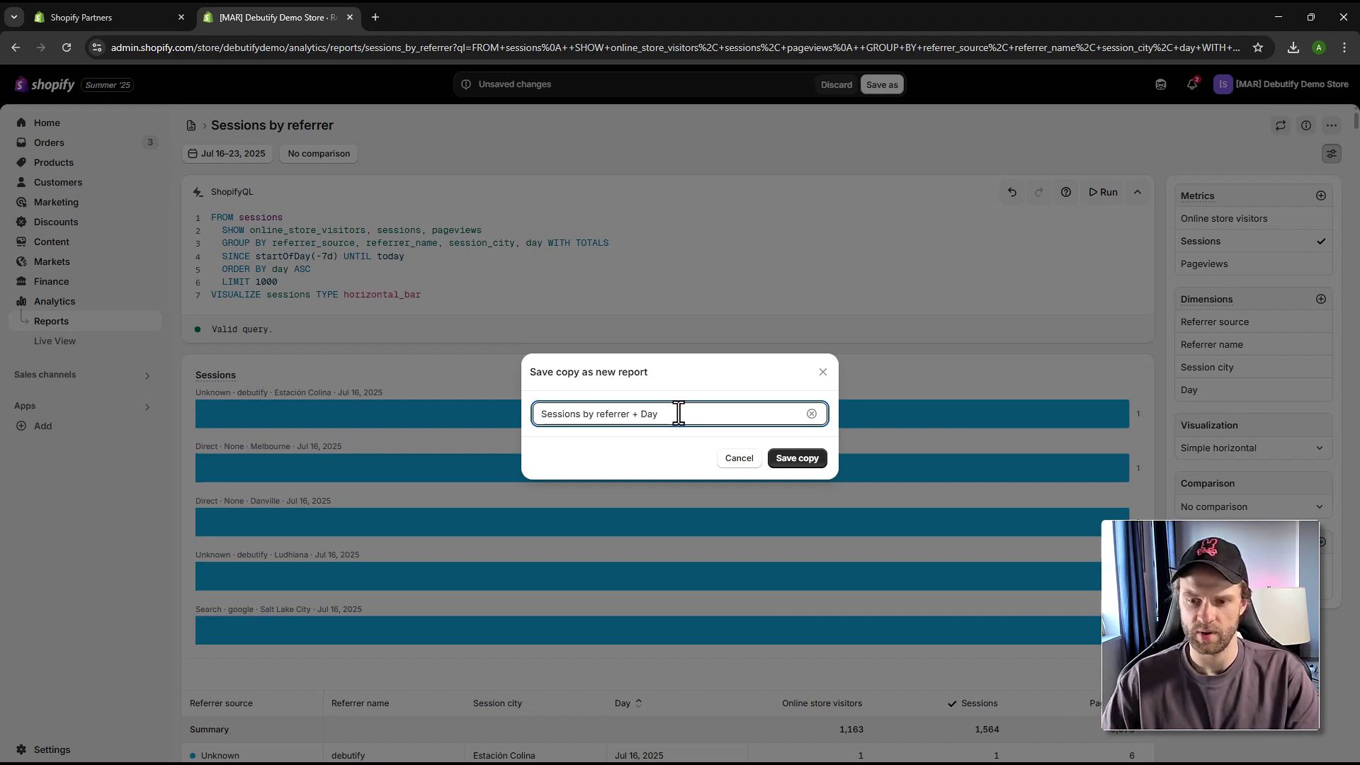
left_click(797, 459)
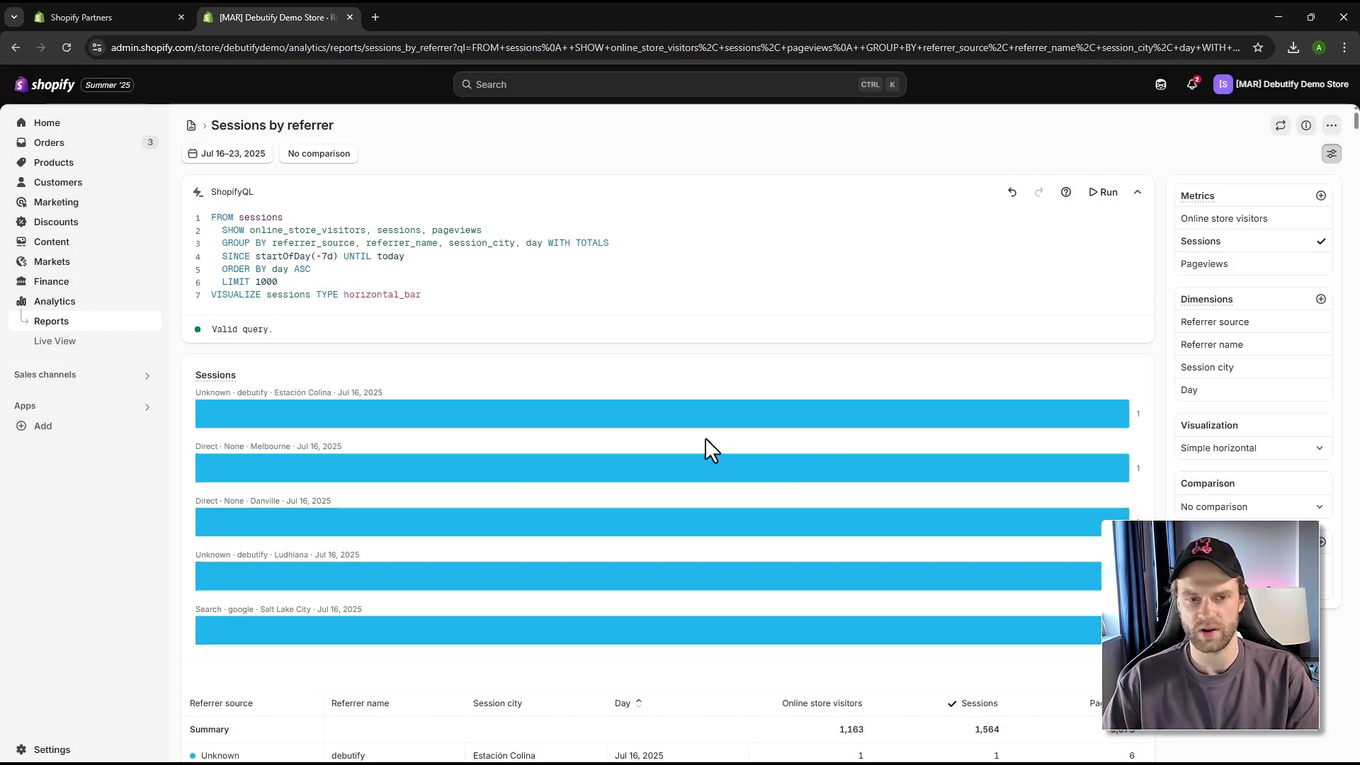
Find the custom report by searching "+ day", add it as a card to the Analytics dashboard, and save the dashboard
left_click(51, 305)
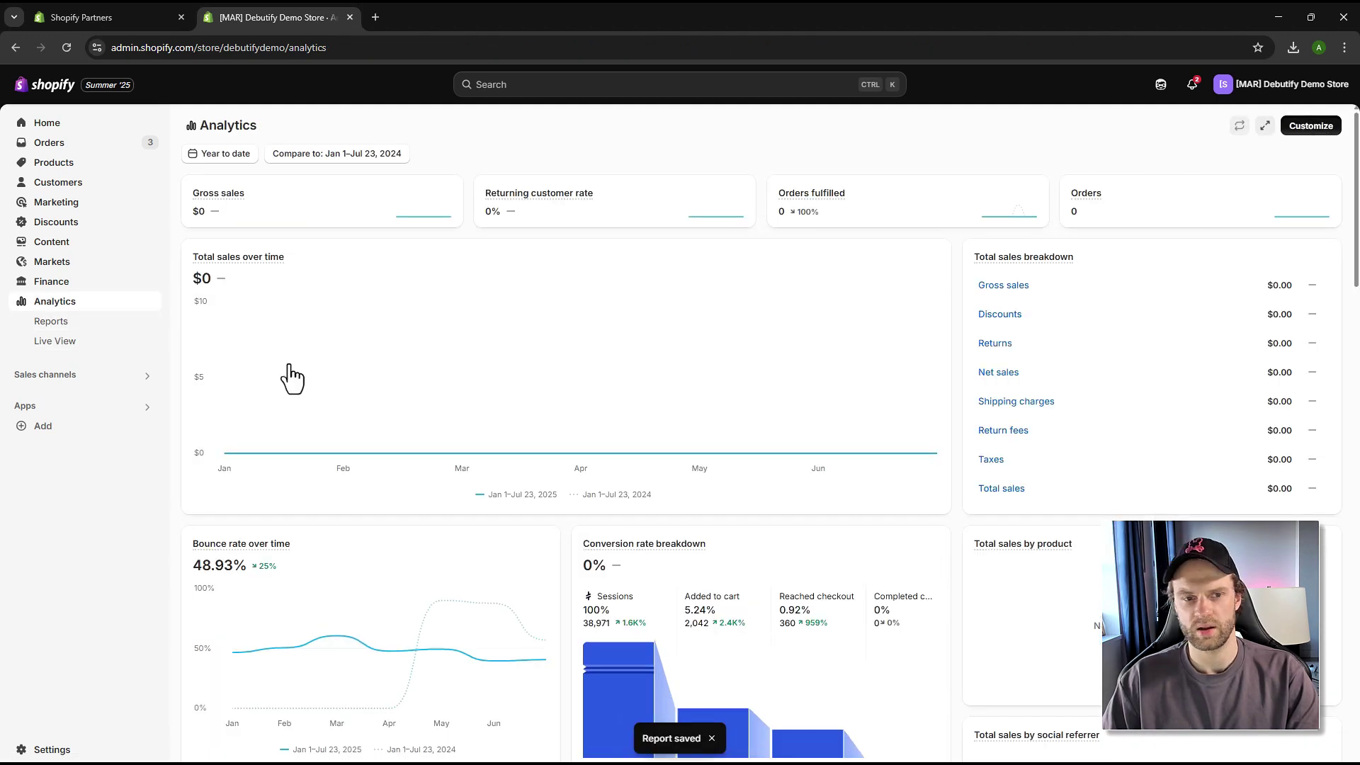
left_click(99, 133)
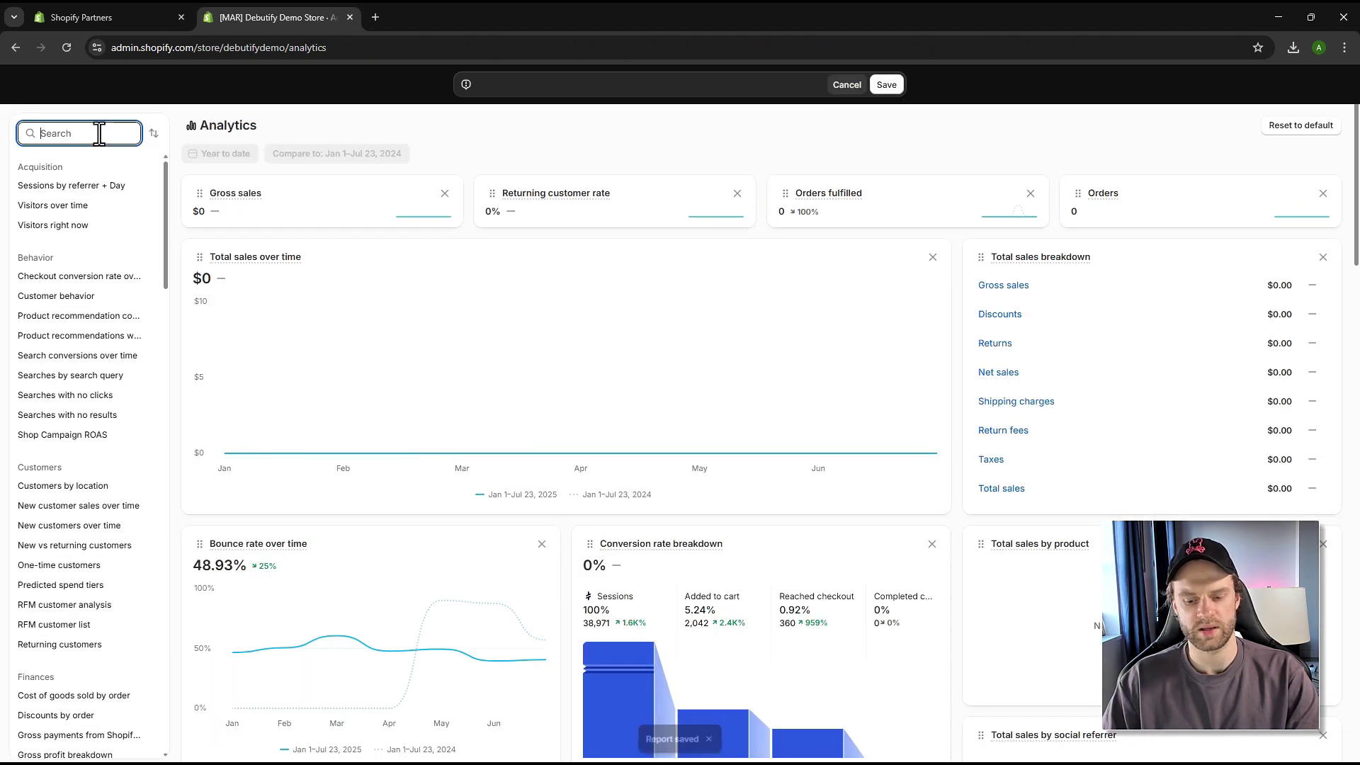
type("+ day")
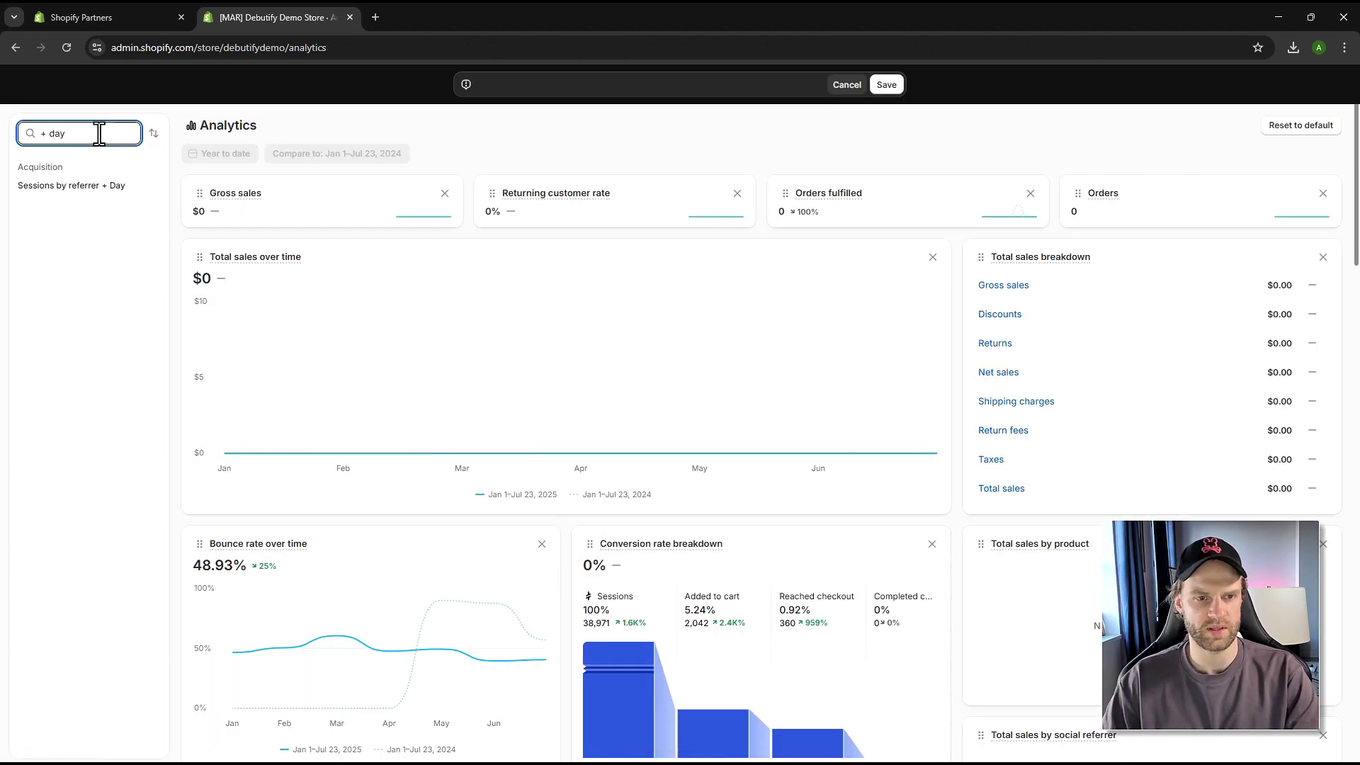
mouse_move(92, 183)
left_click_drag(92, 183, 929, 524)
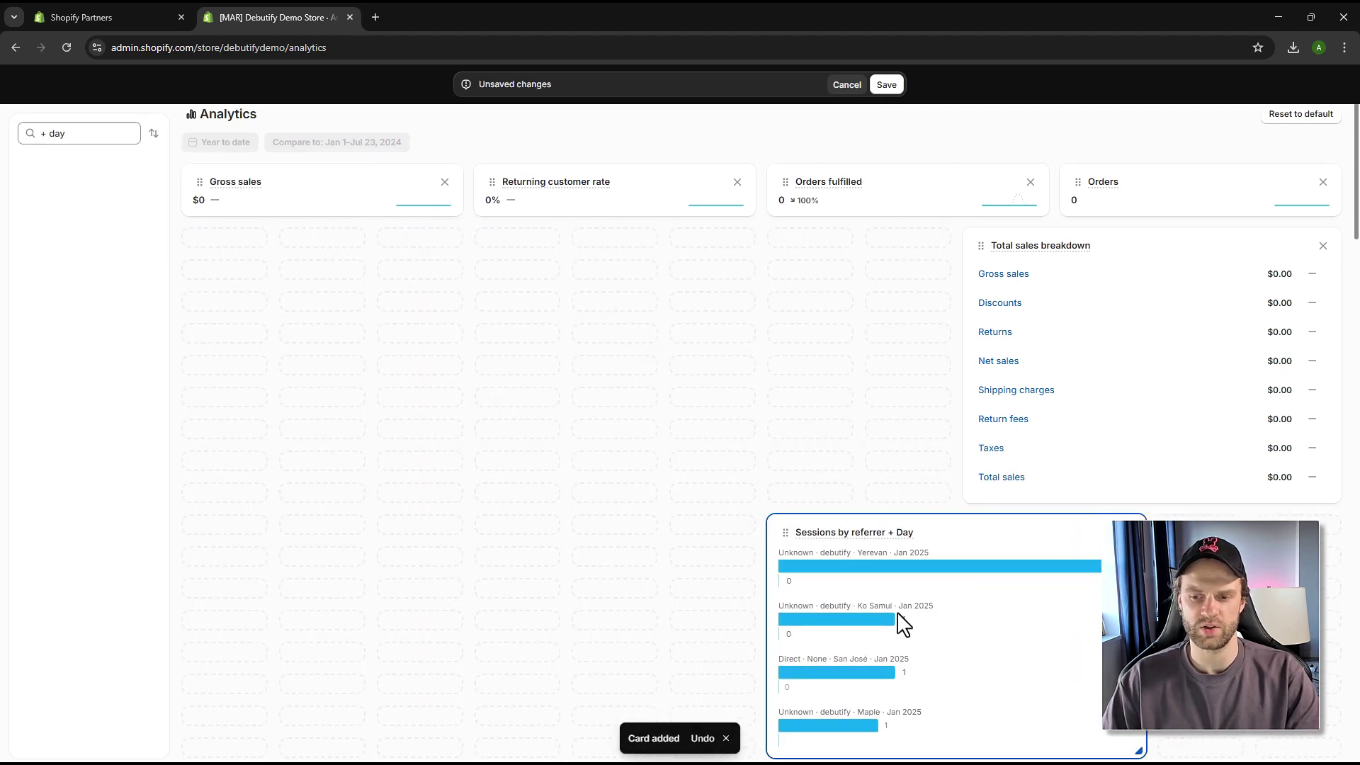
scroll(820, 470, "down", 1)
scroll(814, 461, "up", 1)
scroll(826, 471, "down", 2)
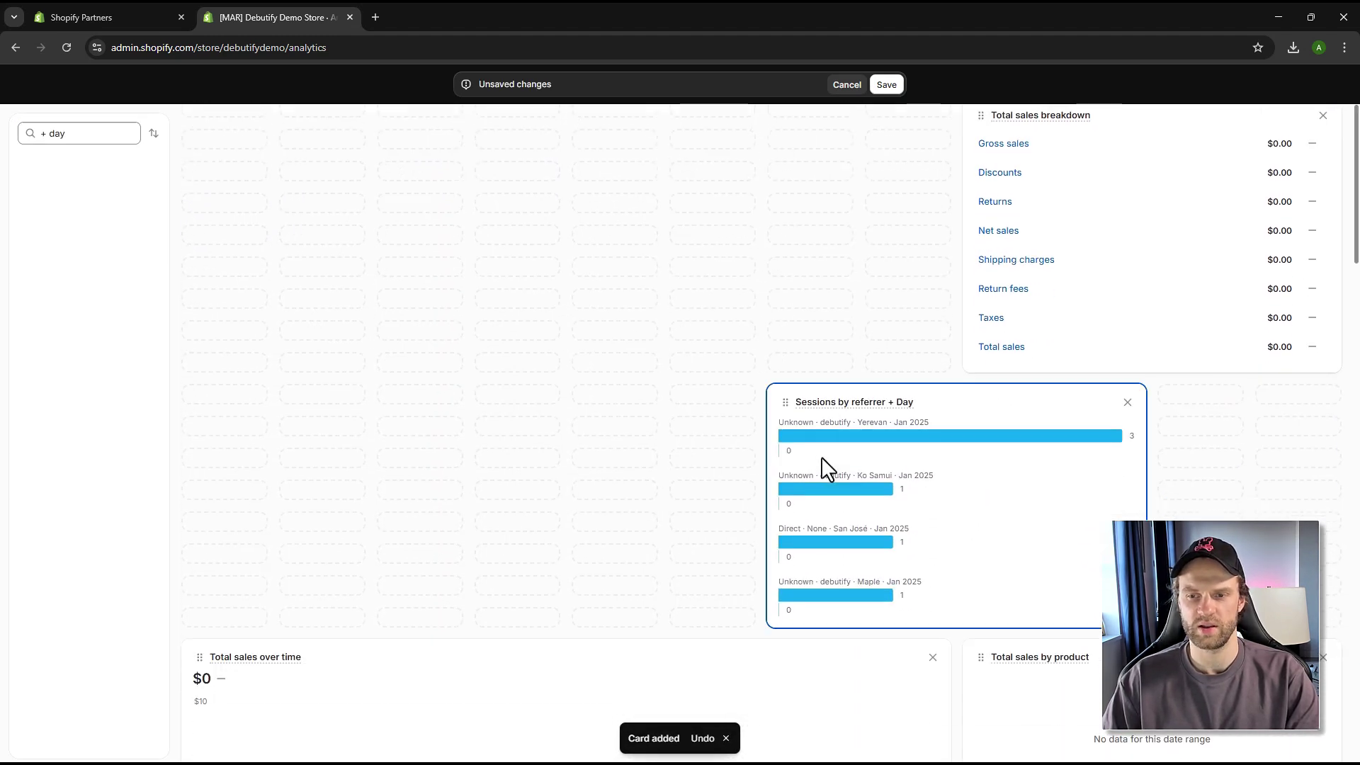
scroll(826, 470, "up", 2)
left_click(883, 86)
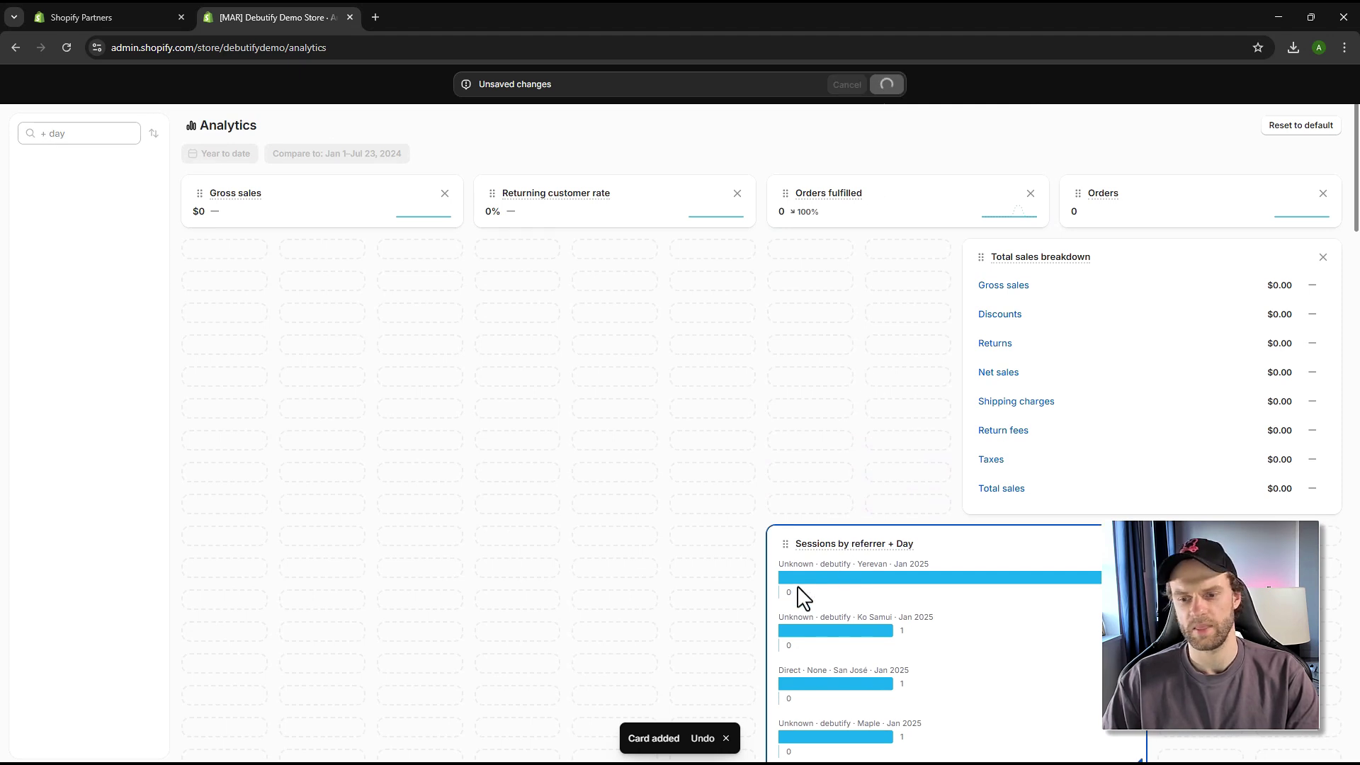
Move the Sessions by referrer + Day card next to the Bounce rate over time card and save the dashboard
scroll(750, 462, "down", 4)
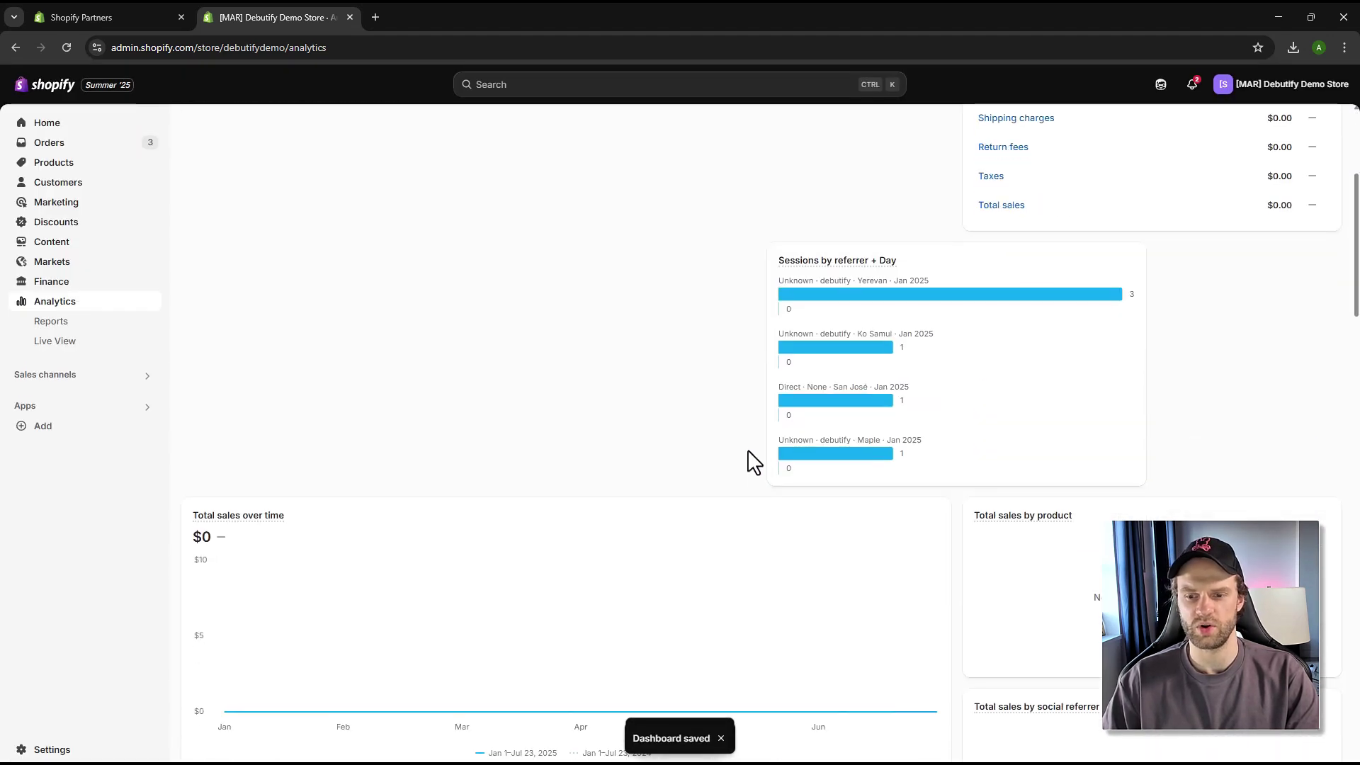
scroll(944, 479, "up", 4)
scroll(241, 514, "down", 3)
scroll(1103, 246, "up", 3)
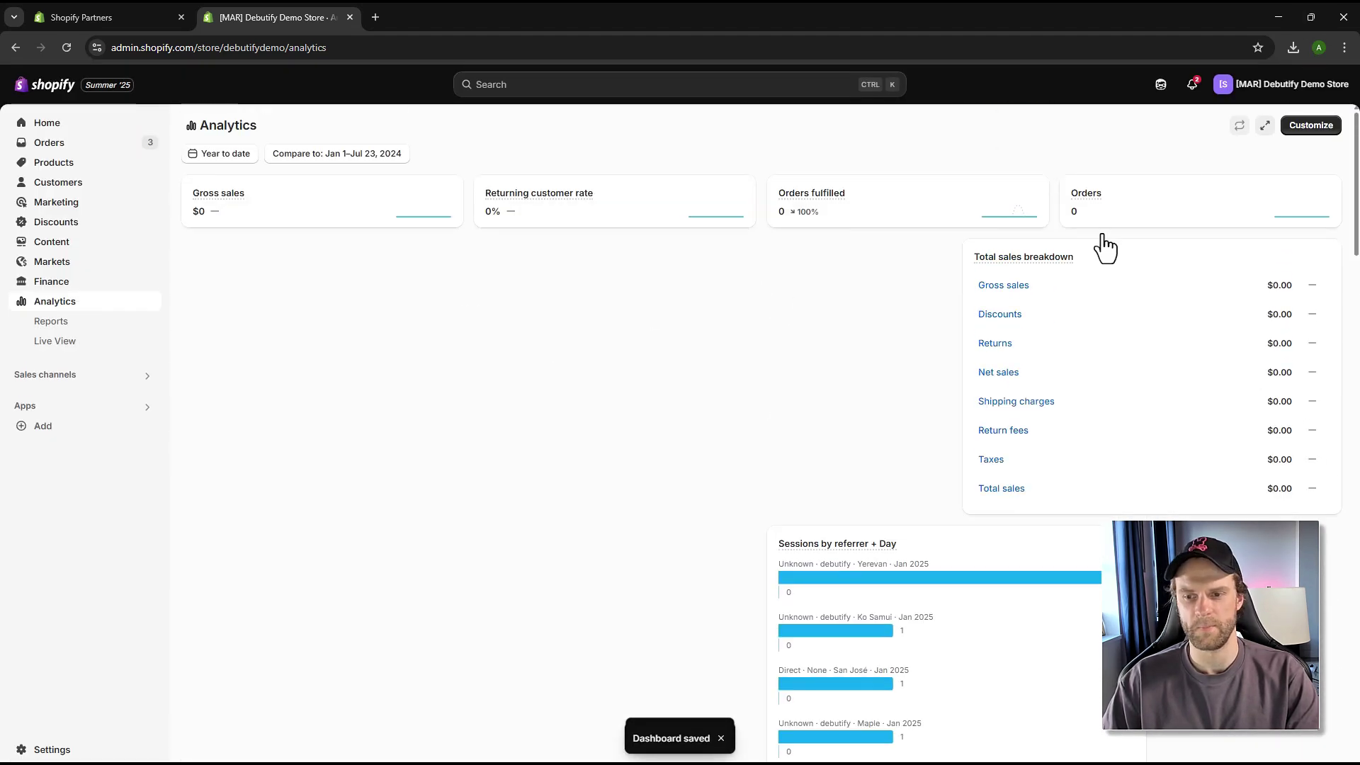
left_click_drag(949, 633, 632, 425)
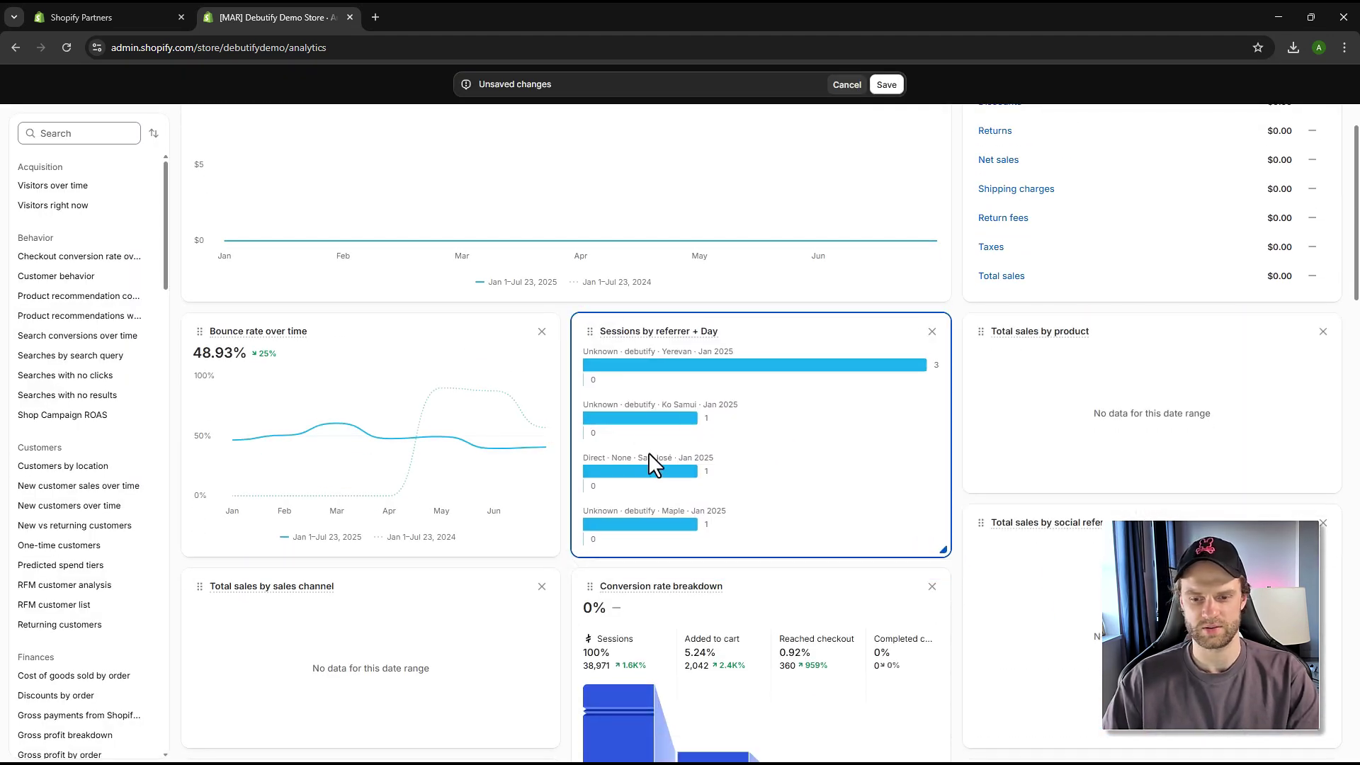
scroll(692, 546, "down", 5)
scroll(698, 552, "up", 4)
scroll(695, 552, "down", 5)
scroll(692, 522, "up", 10)
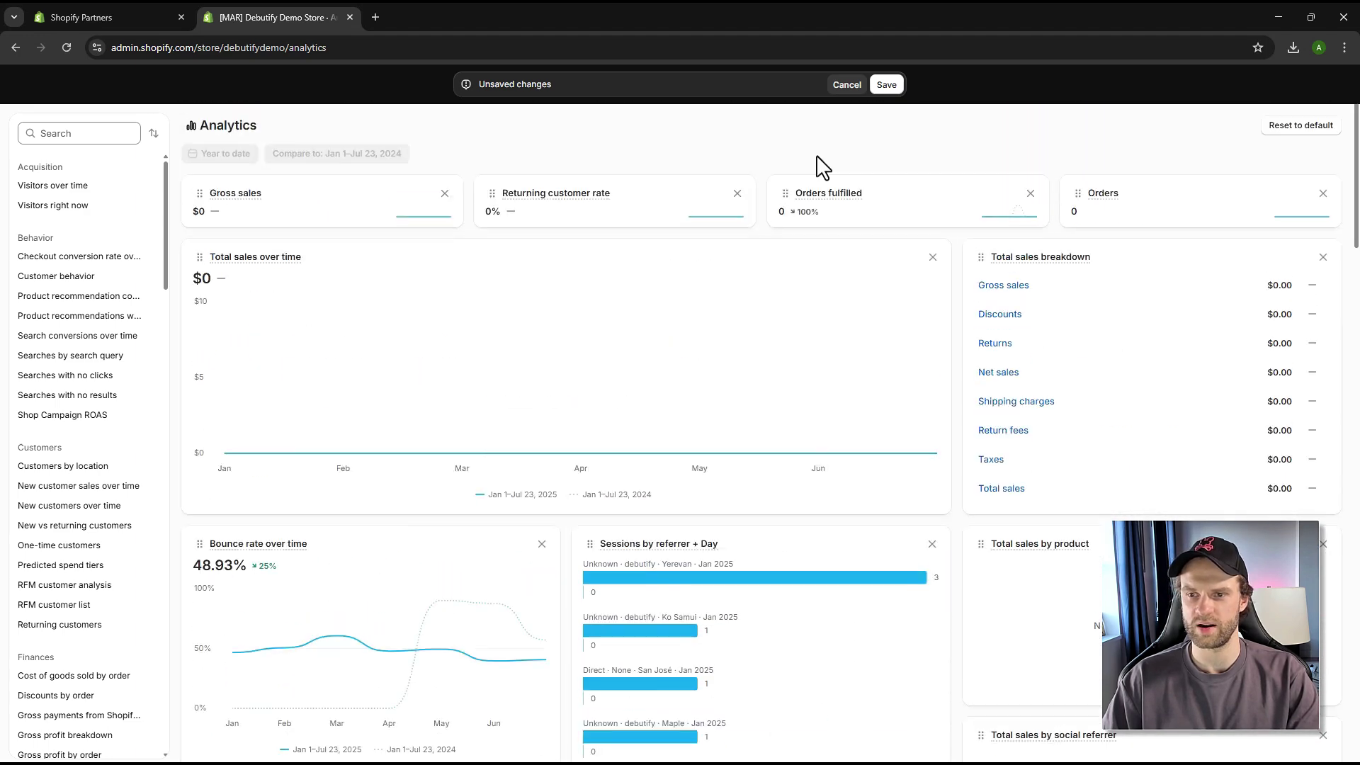
left_click(887, 84)
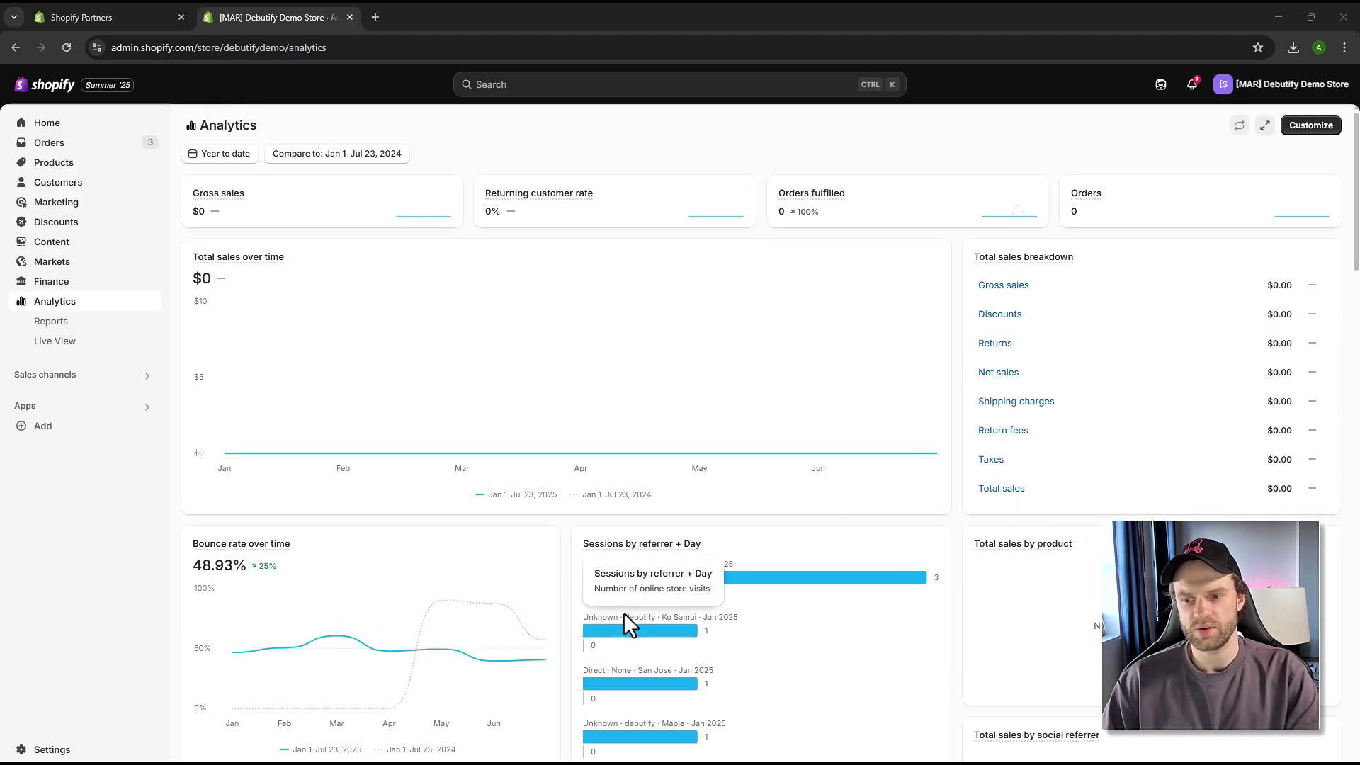
Open the Bounce rate over time report from the reports list and review its chart and daily table
left_click(55, 323)
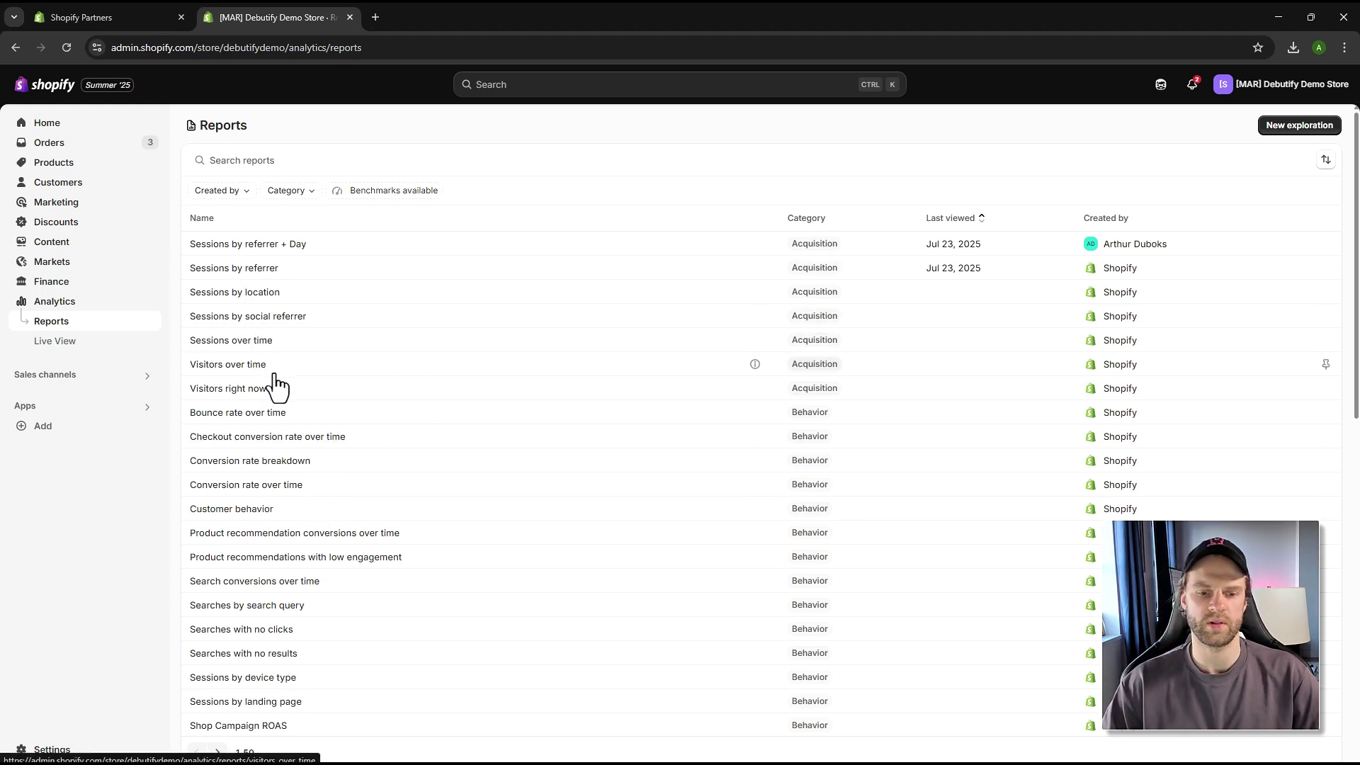
scroll(276, 389, "down", 1)
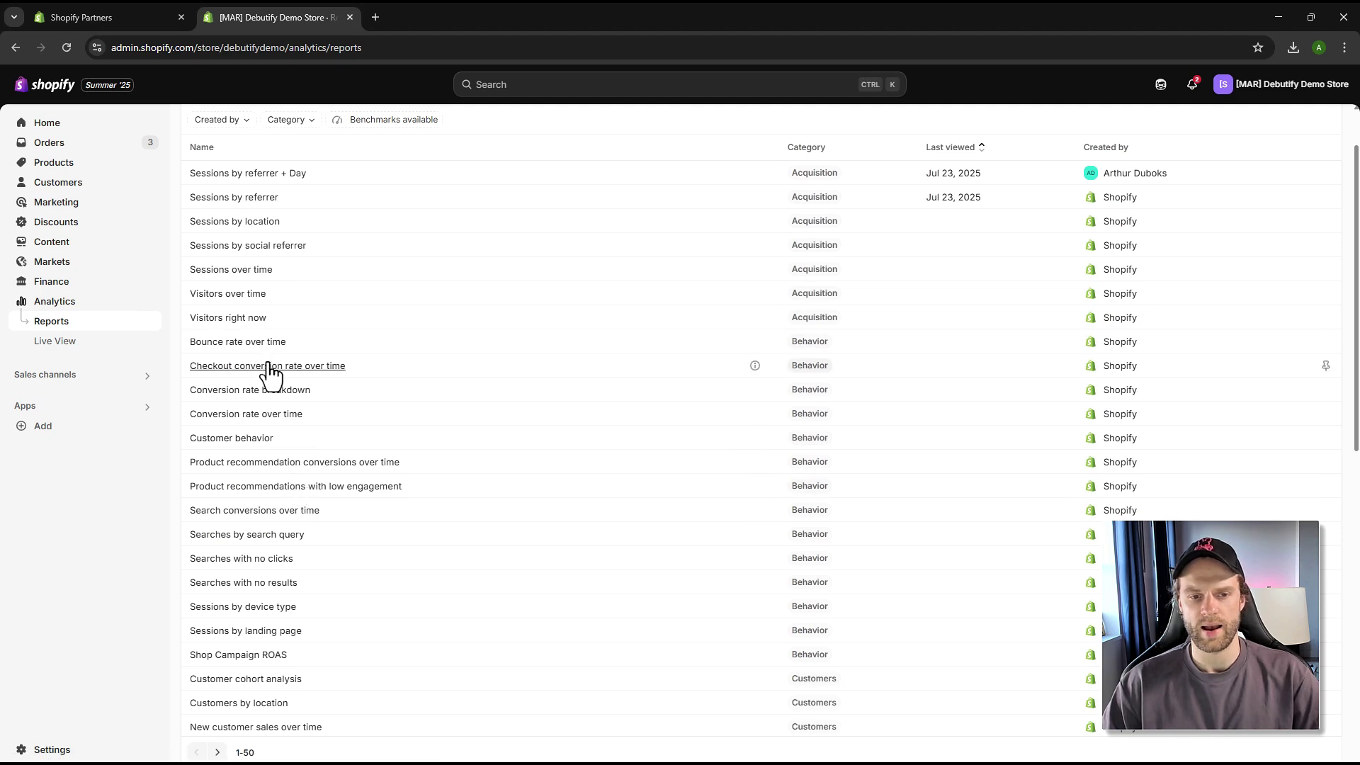
left_click(250, 343)
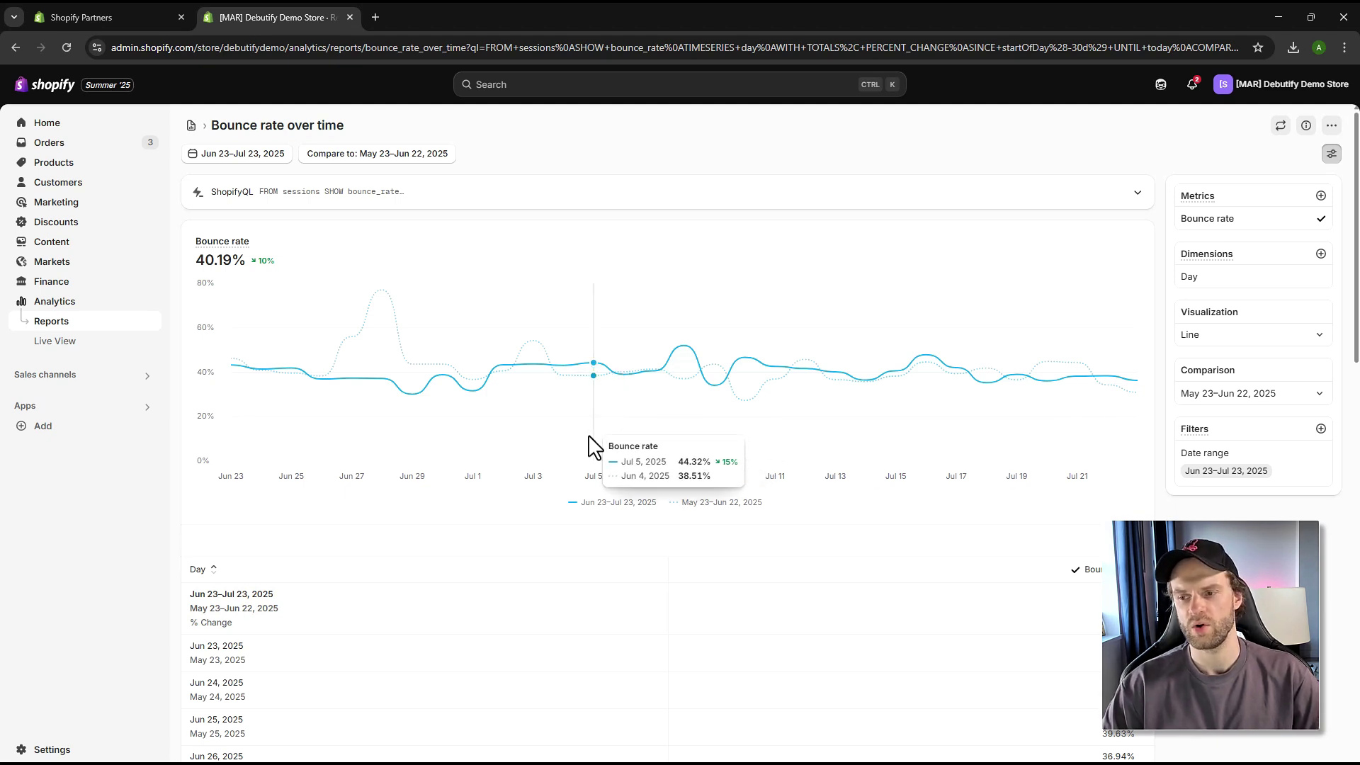
scroll(610, 530, "down", 4)
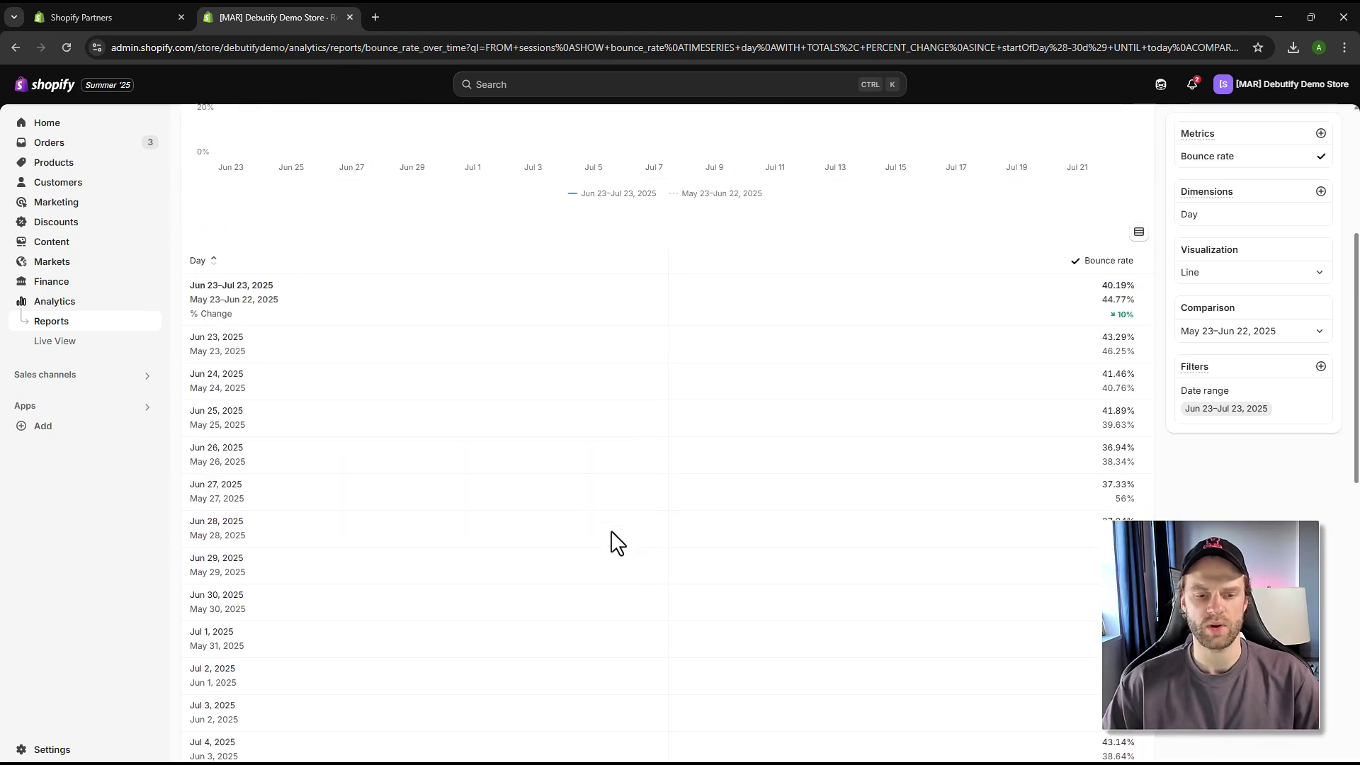
scroll(617, 543, "down", 2)
scroll(616, 543, "up", 6)
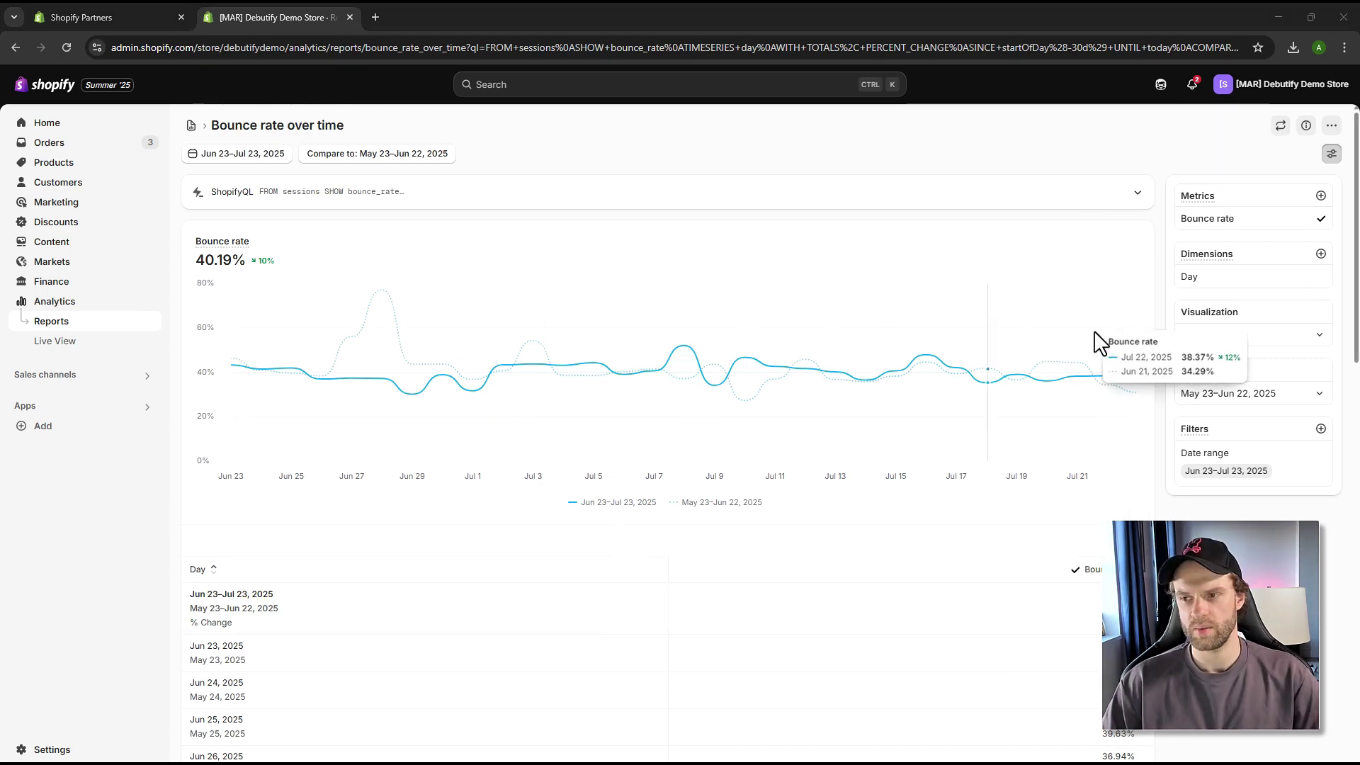
Export the Bounce rate over time report as a Comma Separated Values (CSV) file
left_click(1332, 126)
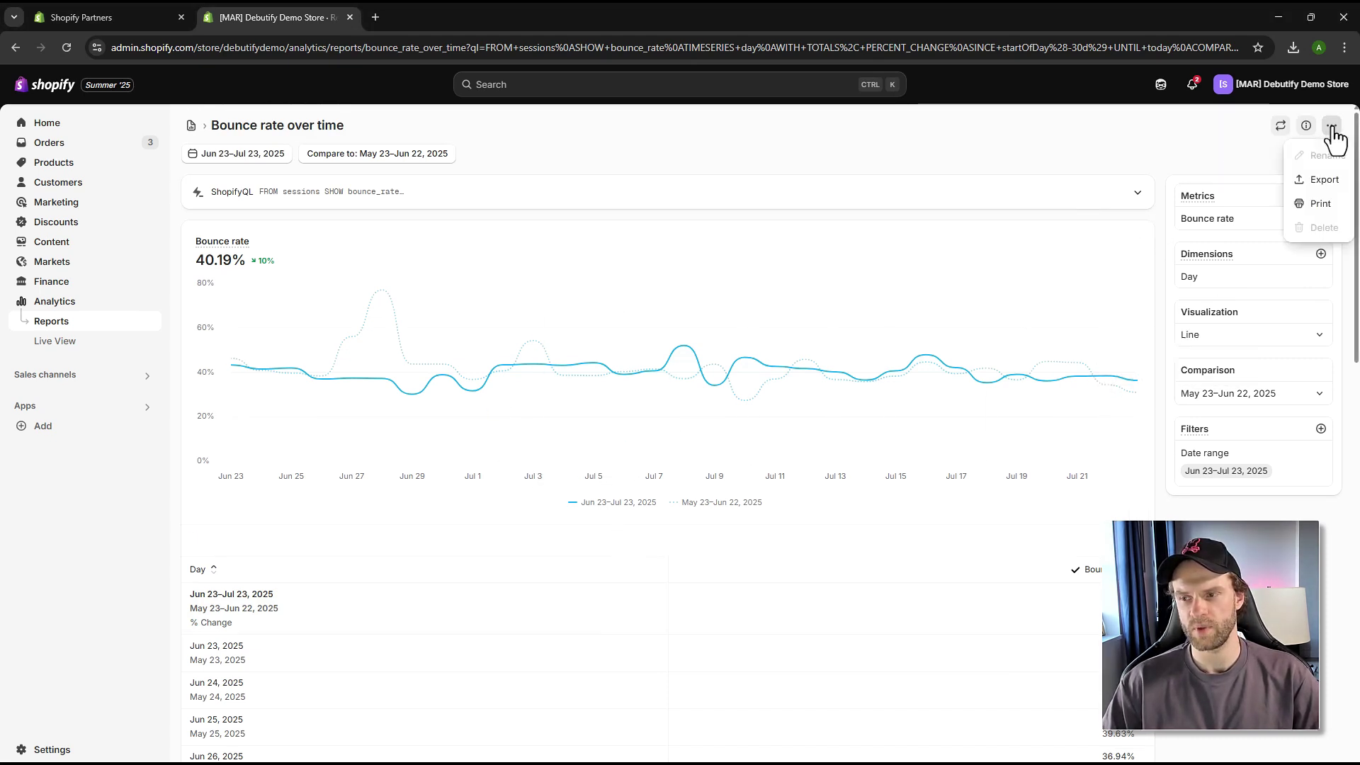
left_click(1332, 127)
left_click(1332, 126)
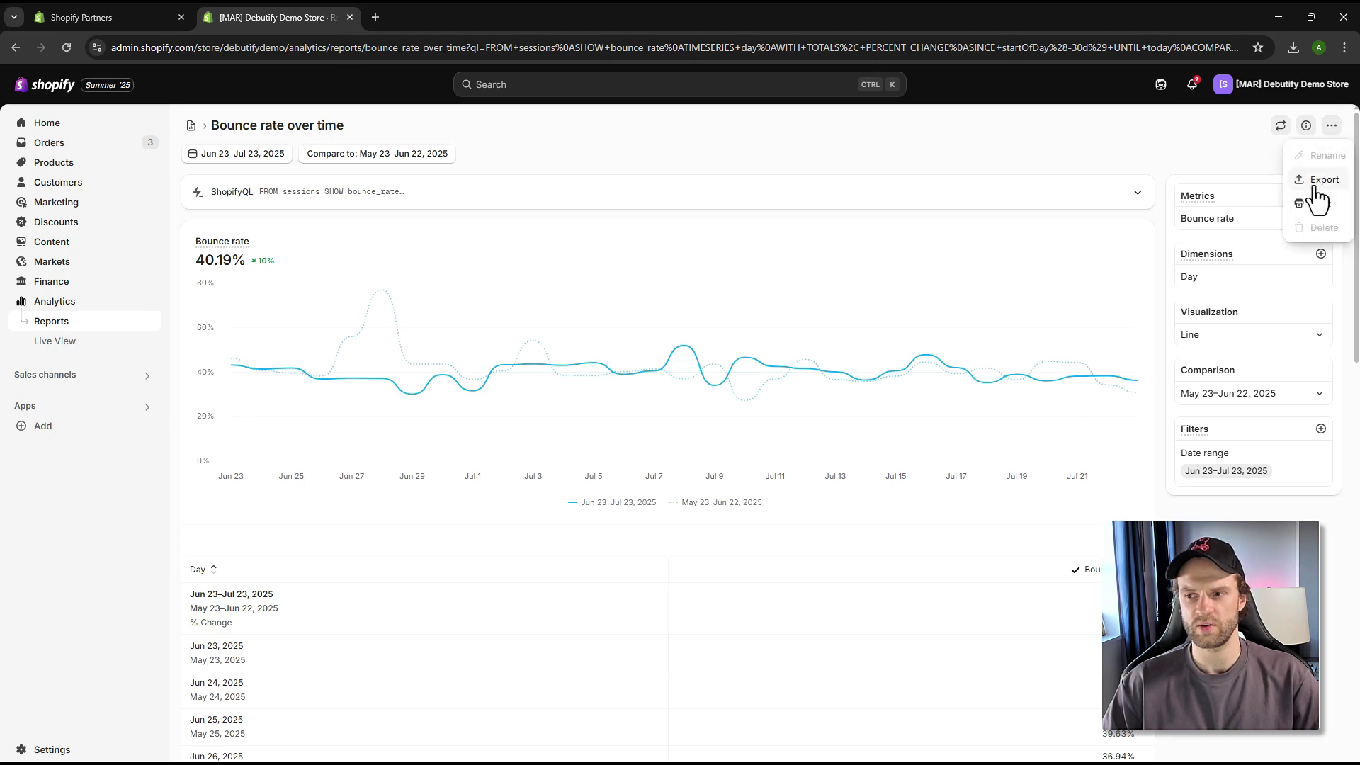
left_click(1303, 182)
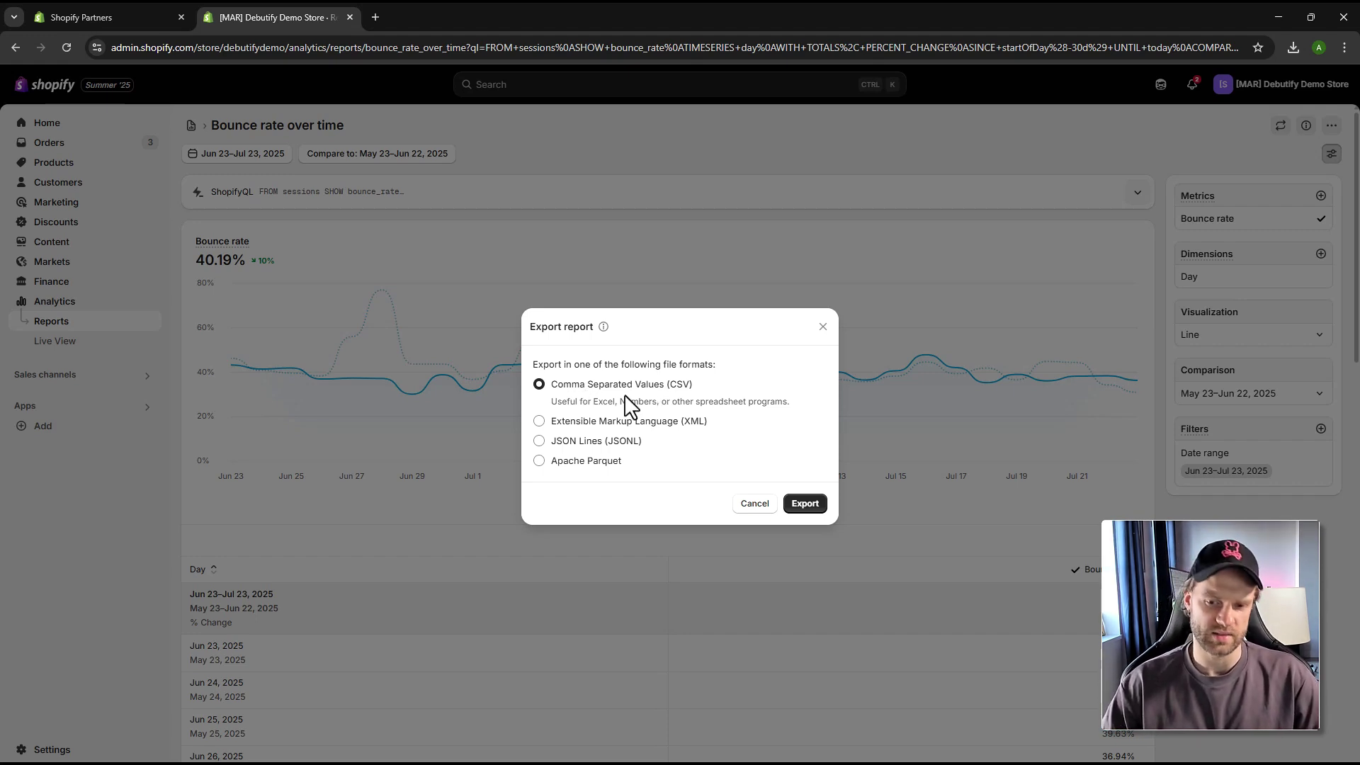
left_click(805, 504)
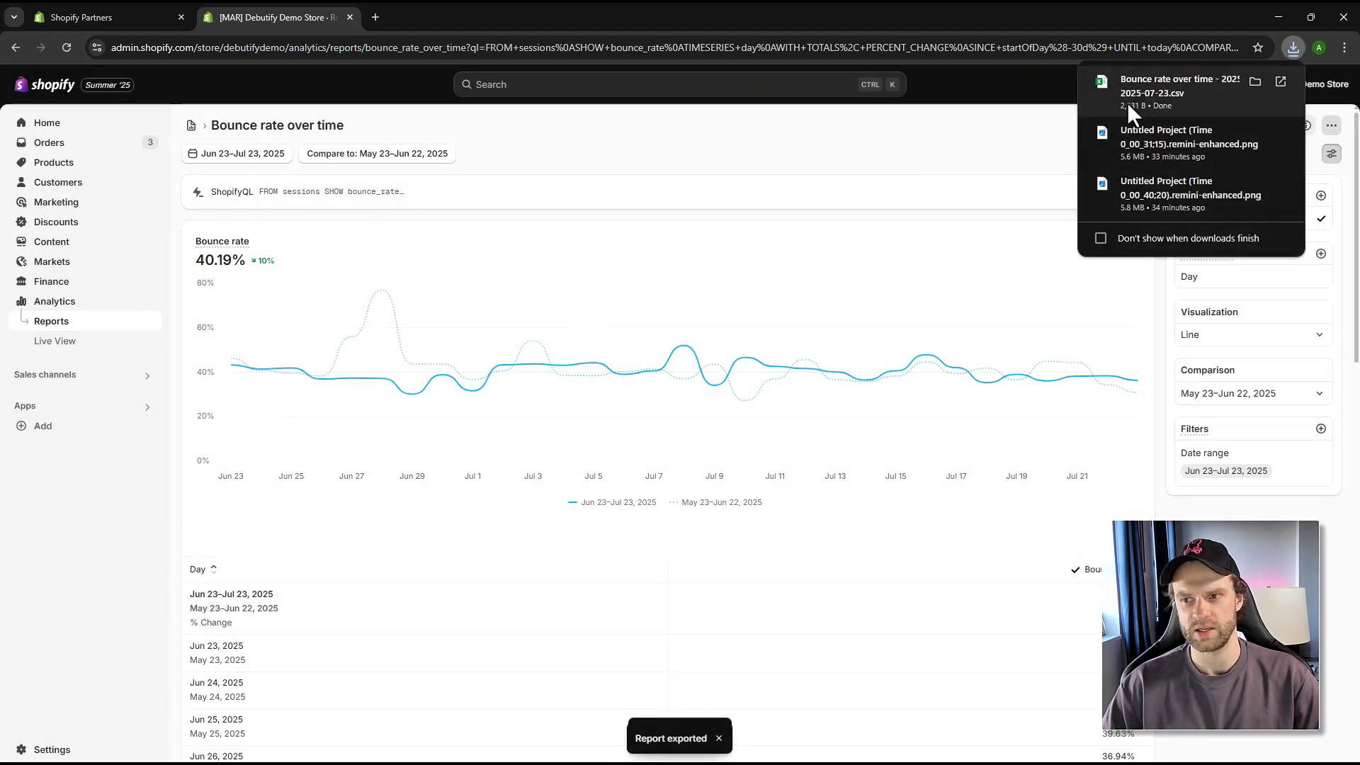
View the exported CSV in Google Sheets, widen both previous_period columns to fit their headers, and close the spreadsheet after checking the Shopify report
left_click(1151, 110)
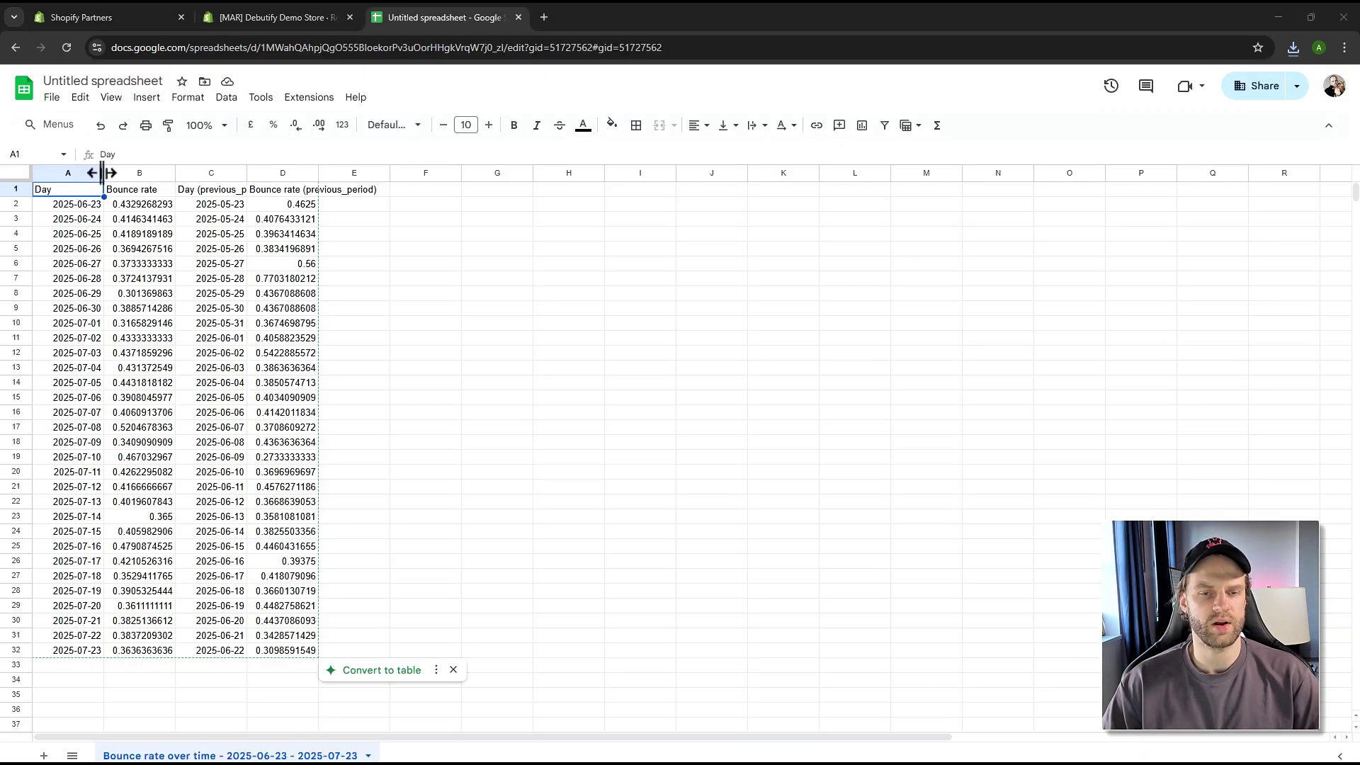
left_click(263, 12)
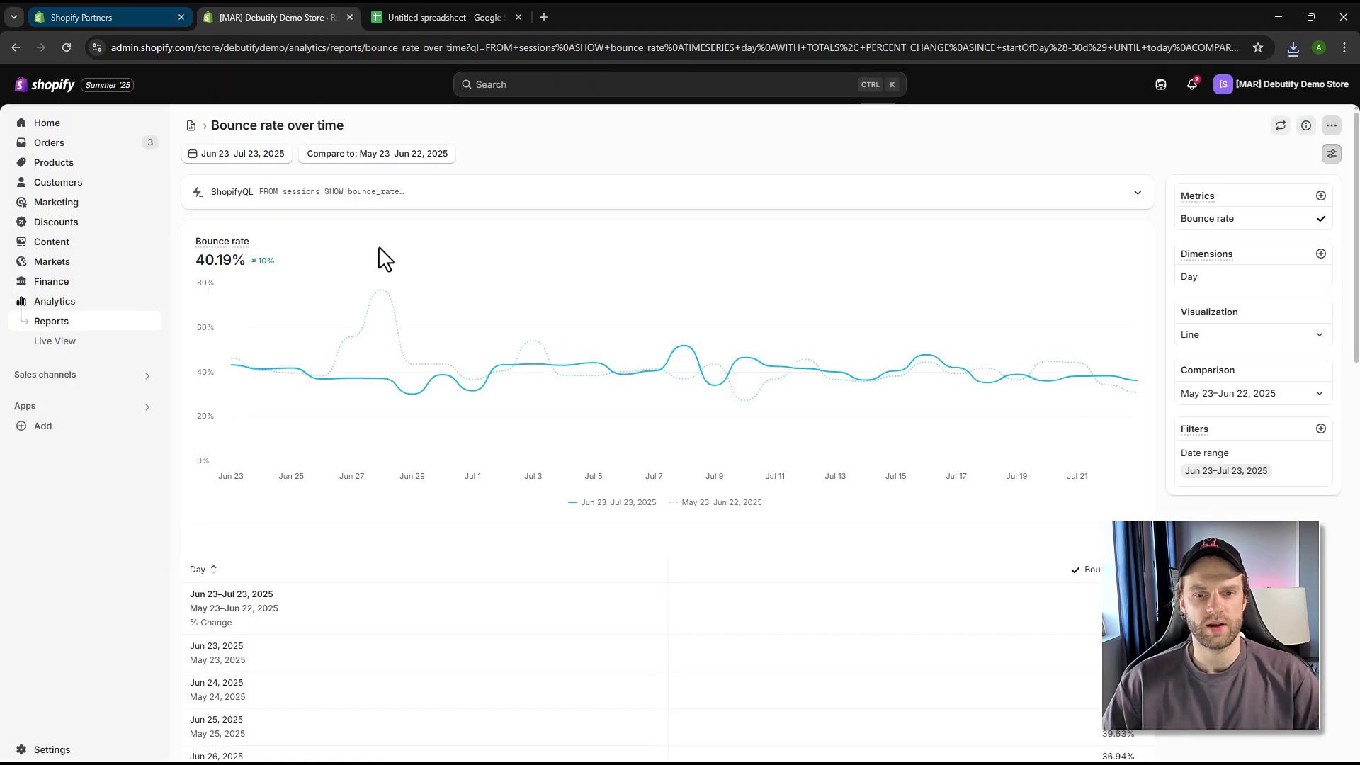
left_click(435, 16)
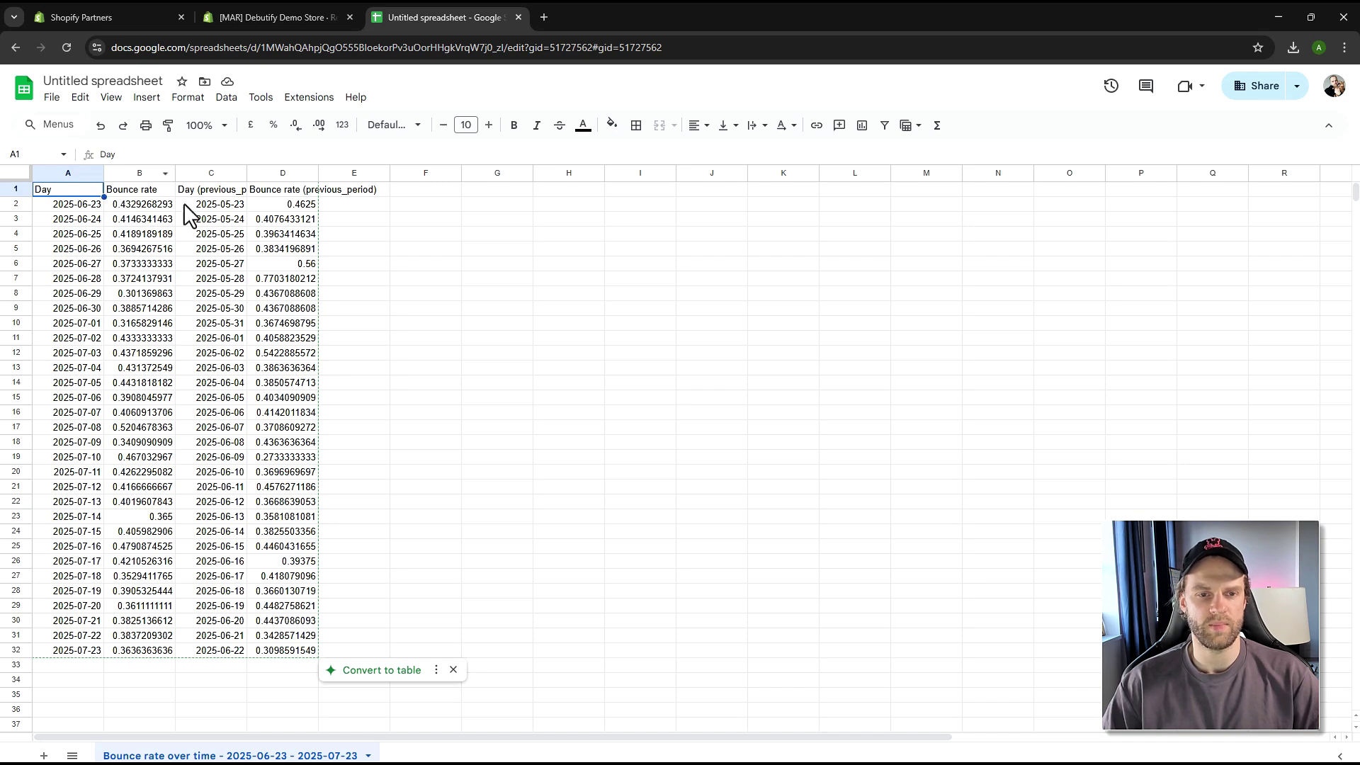
left_click_drag(247, 173, 473, 173)
left_click(308, 249)
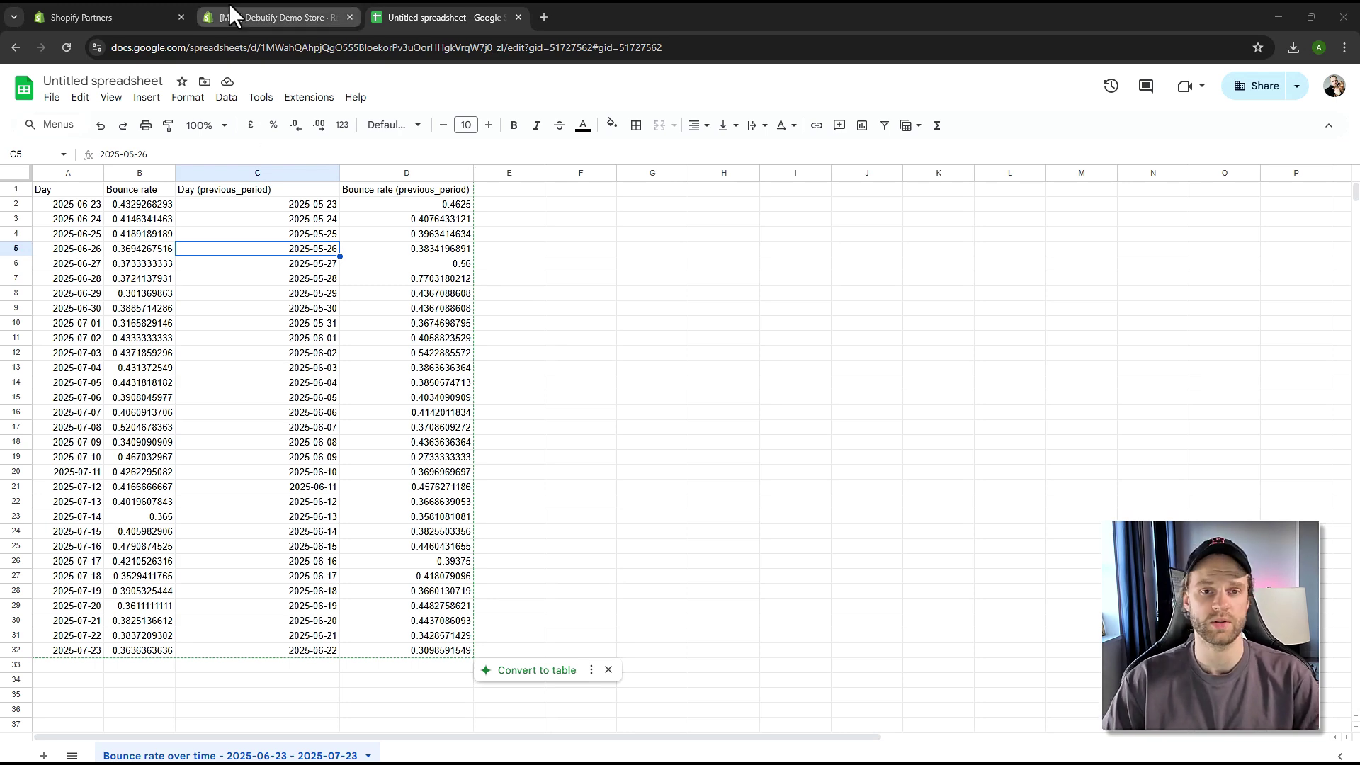
left_click(276, 17)
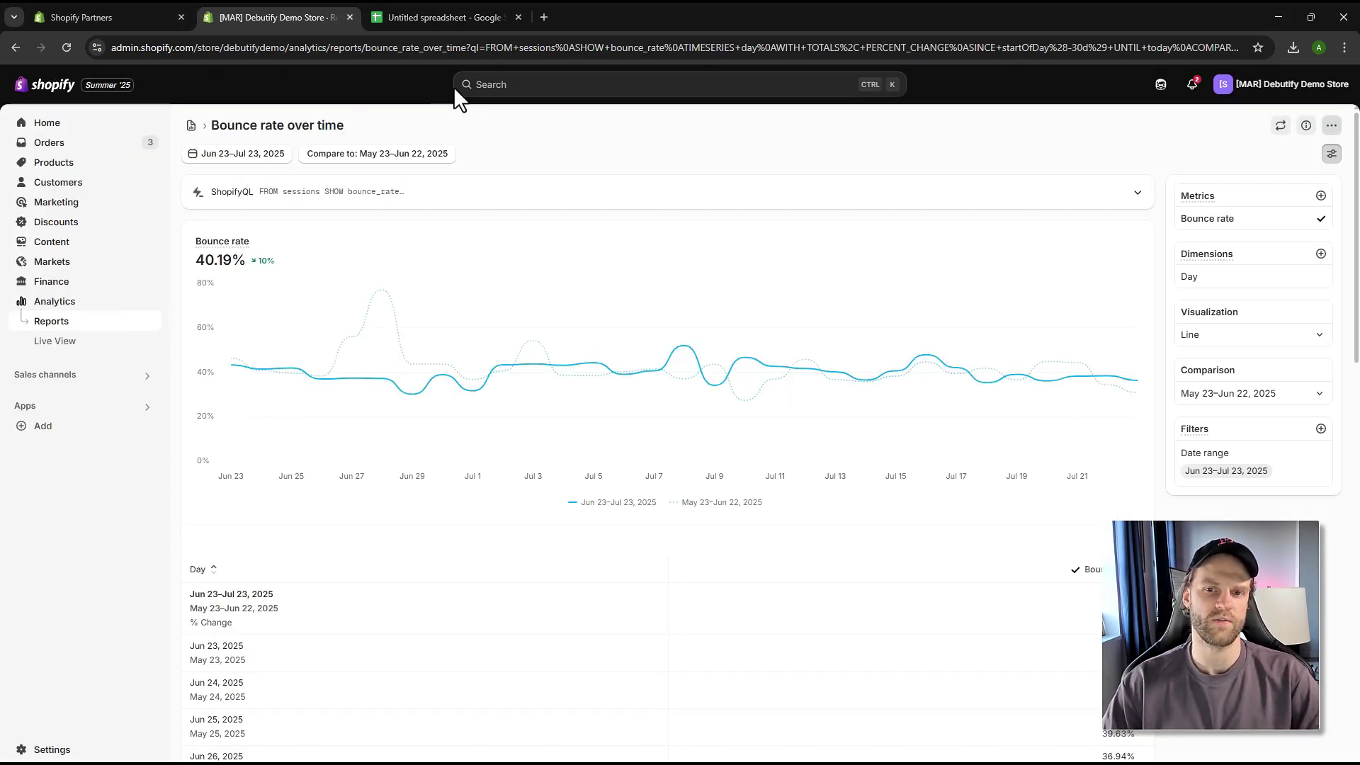
left_click(519, 17)
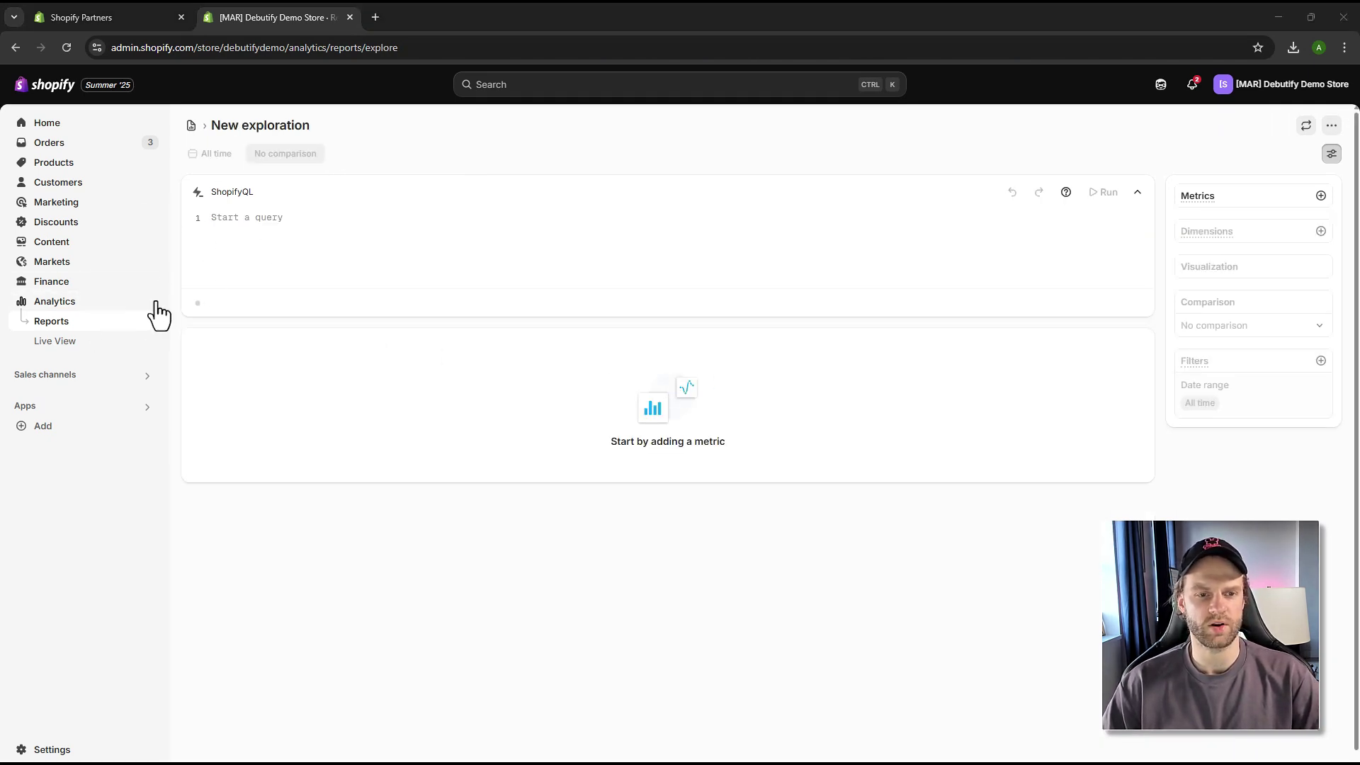
Start a new exploration from the reports list and add the Average order value metric
left_click(77, 324)
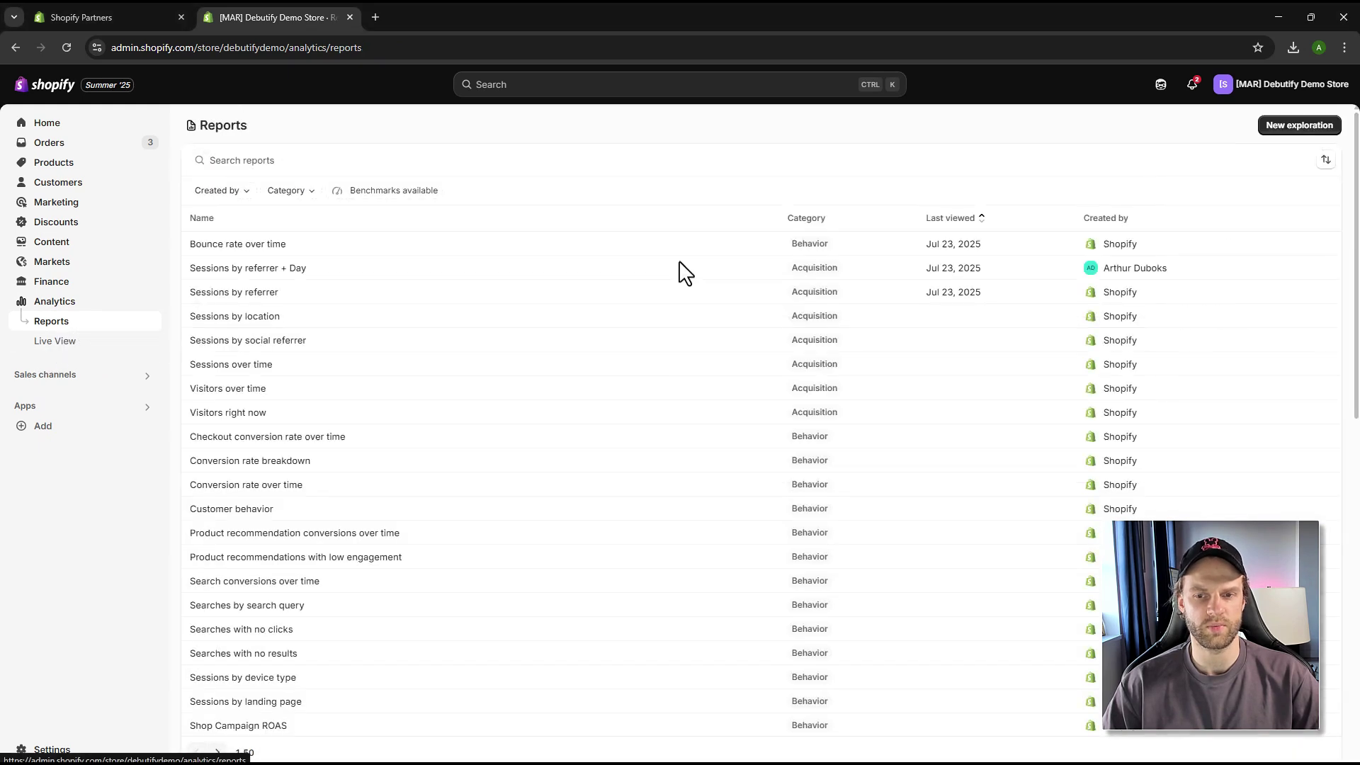
left_click(1300, 126)
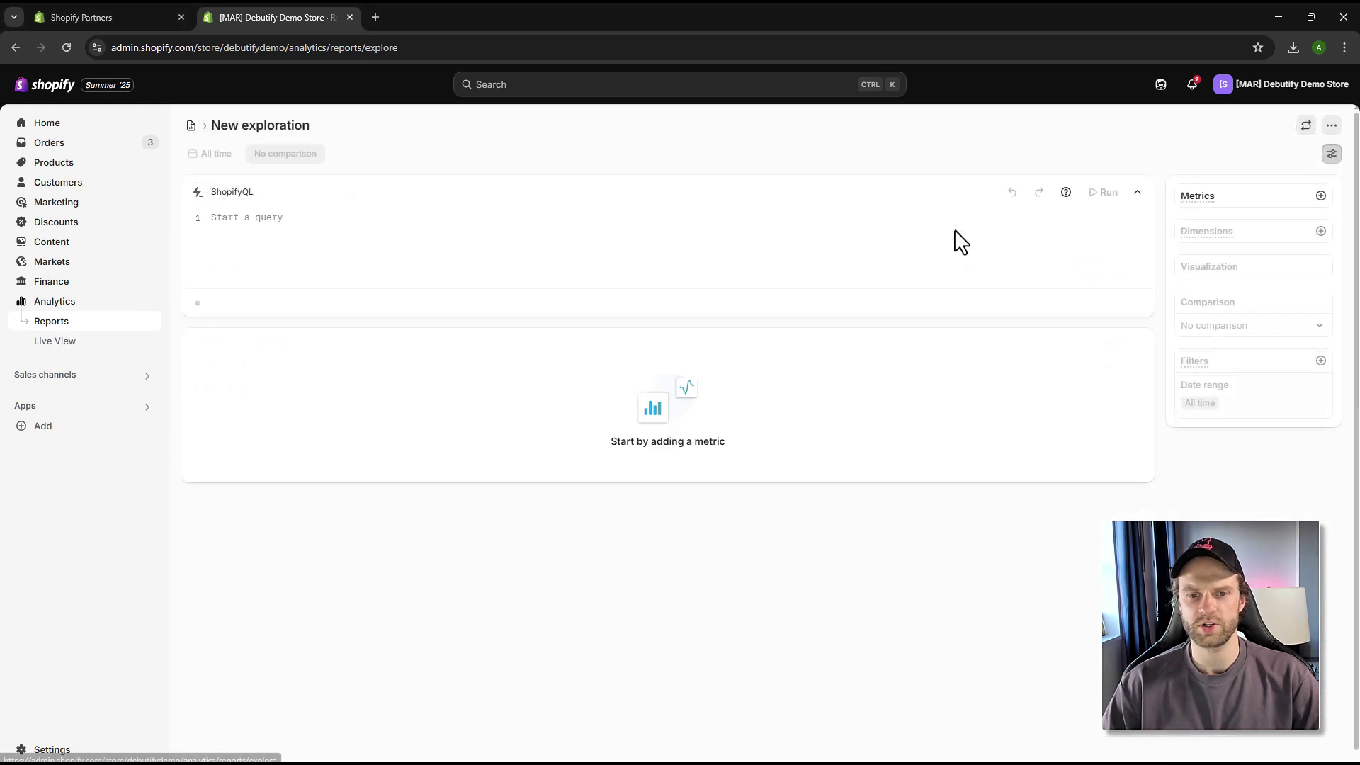
left_click(1321, 196)
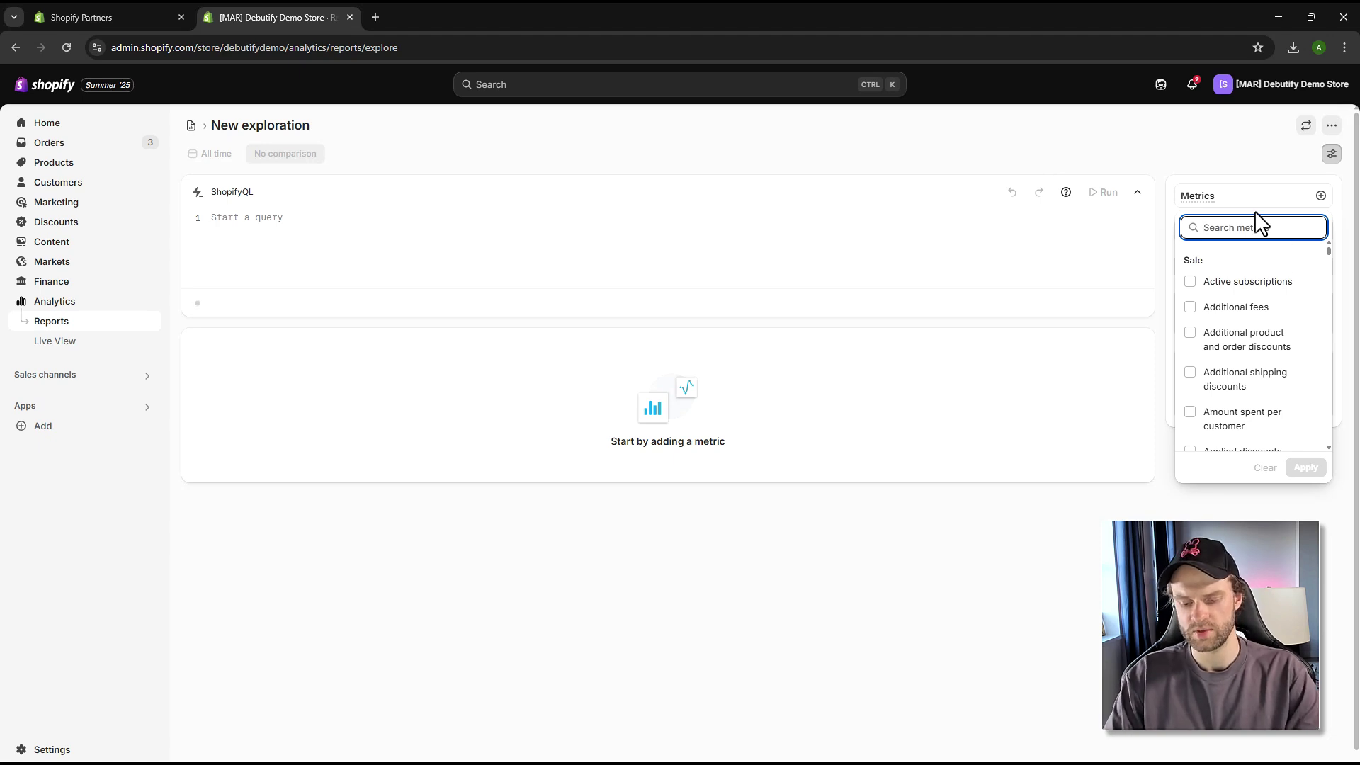
type("aver")
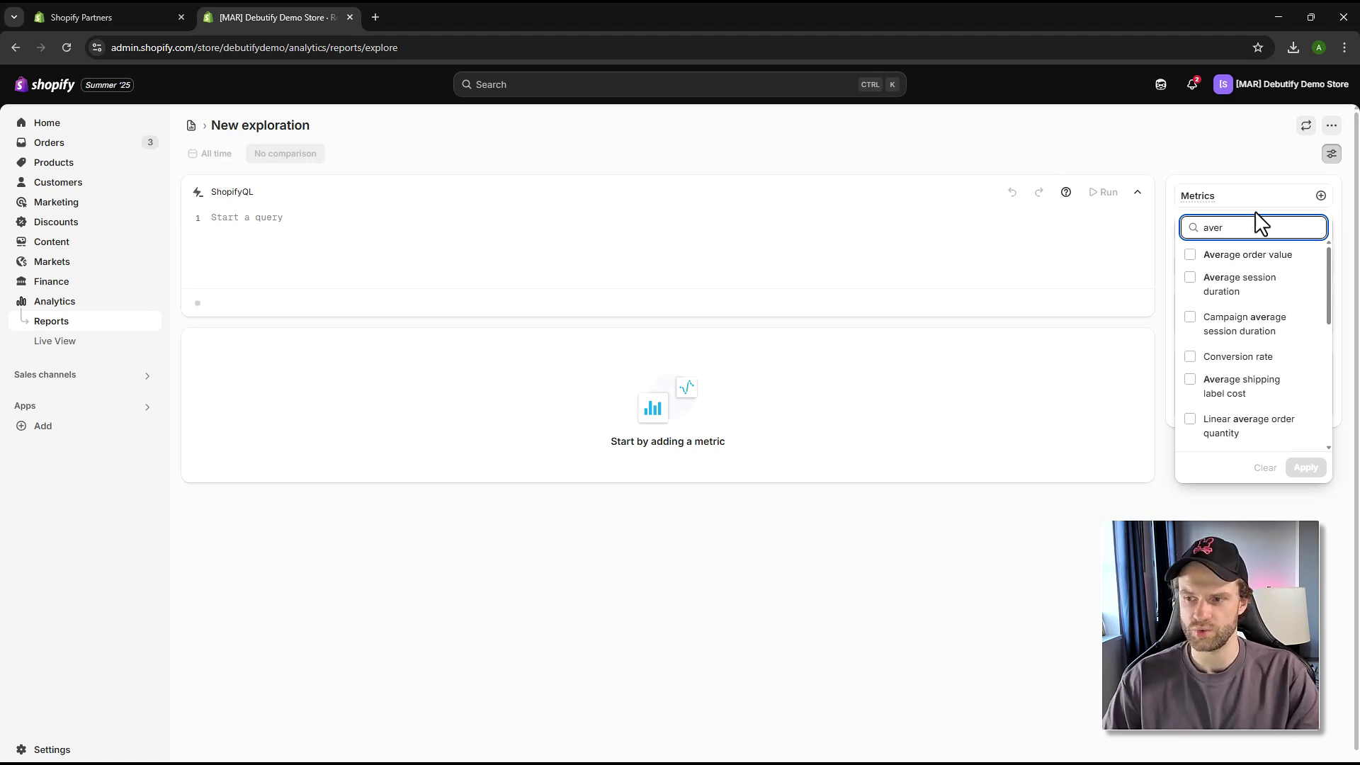
left_click(1190, 255)
left_click(1305, 468)
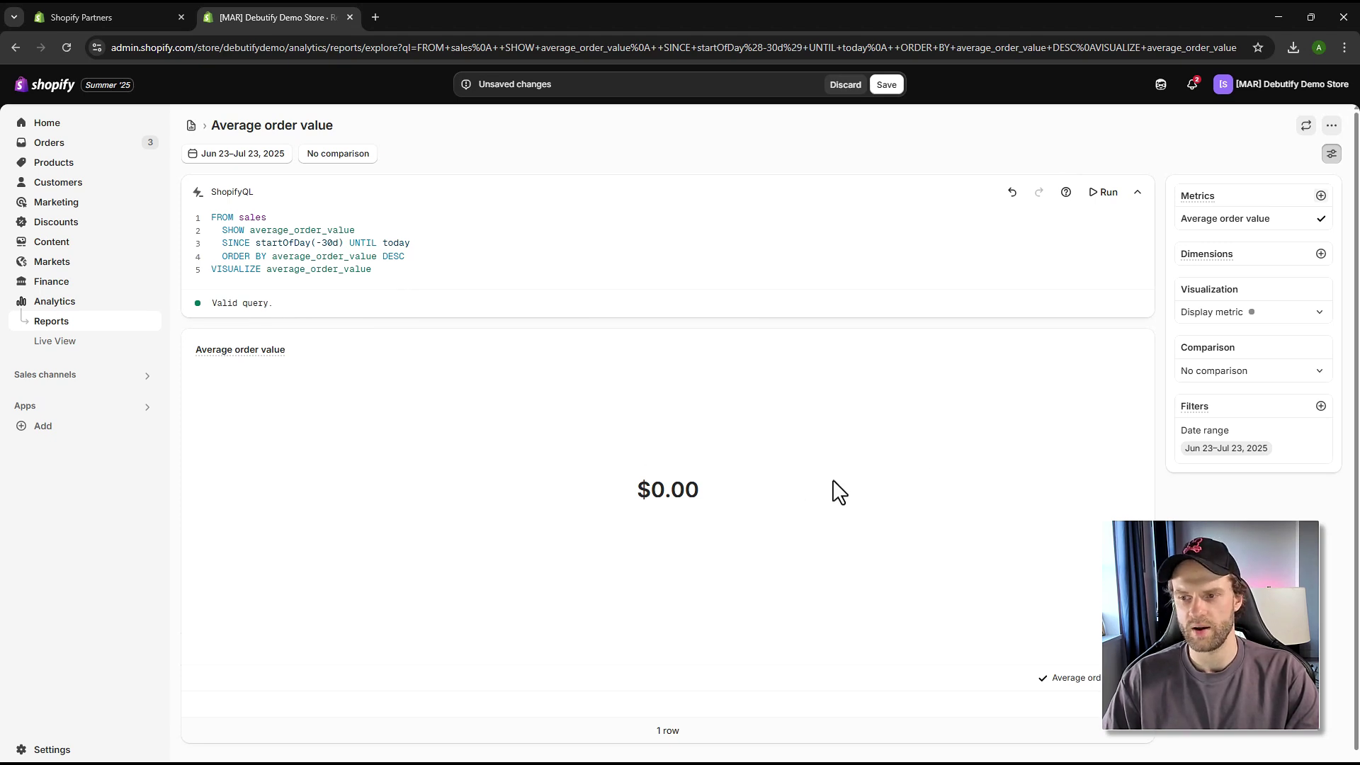
left_click(1321, 312)
left_click(1320, 312)
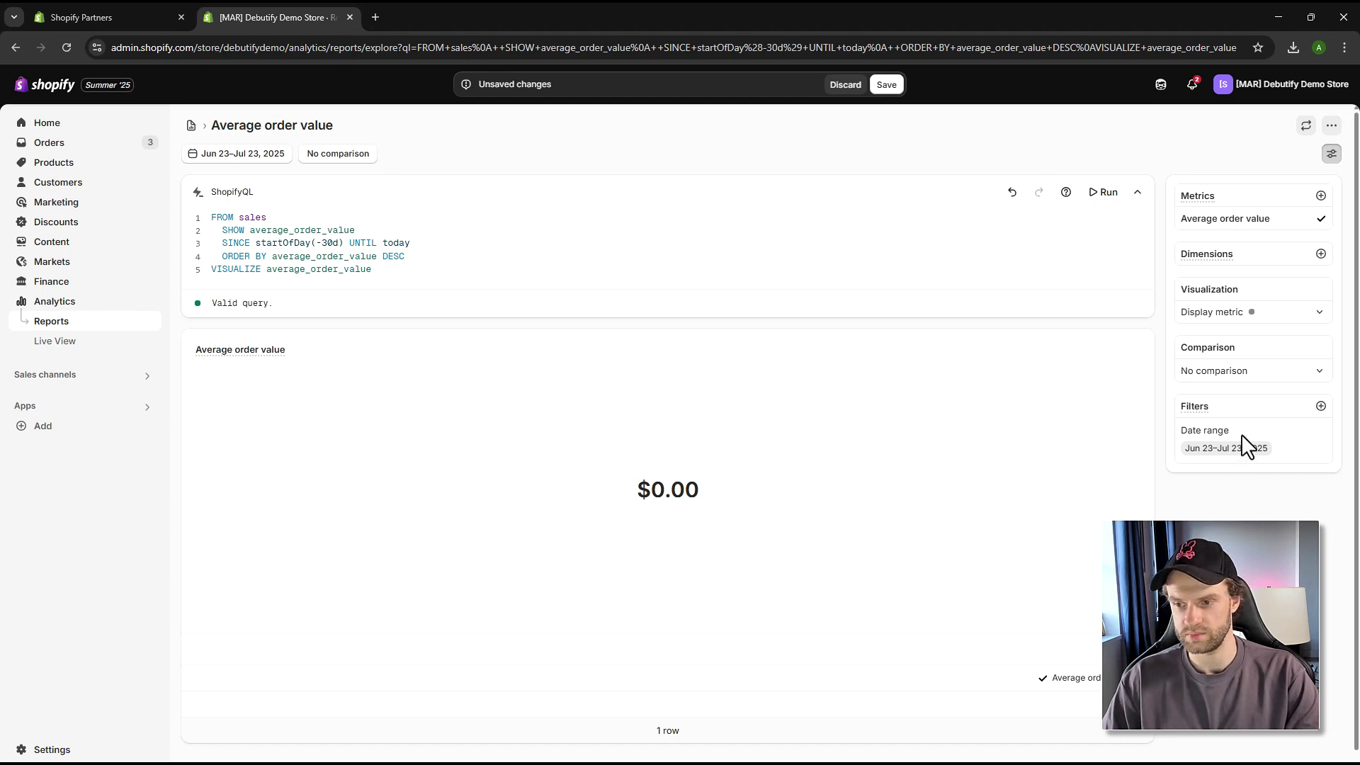
scroll(1018, 613, "down", 1)
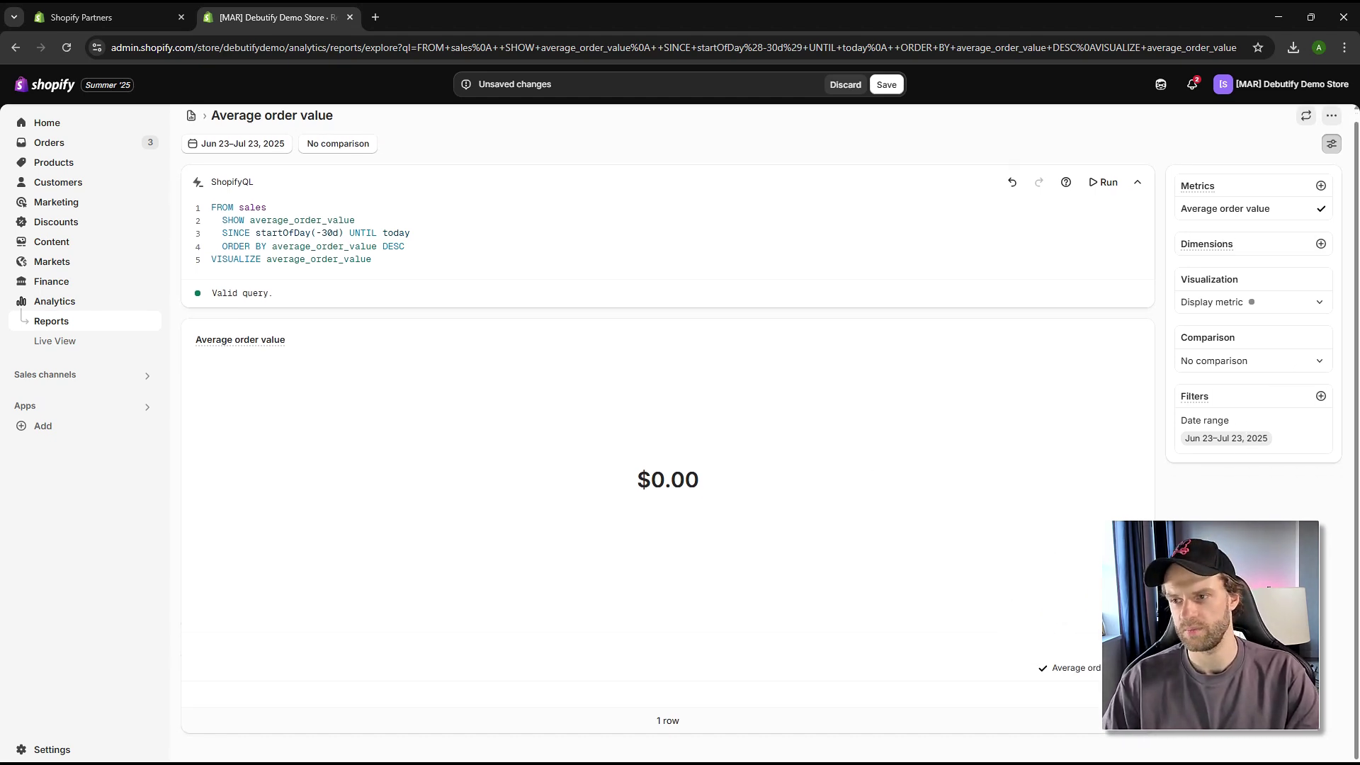
left_click(887, 85)
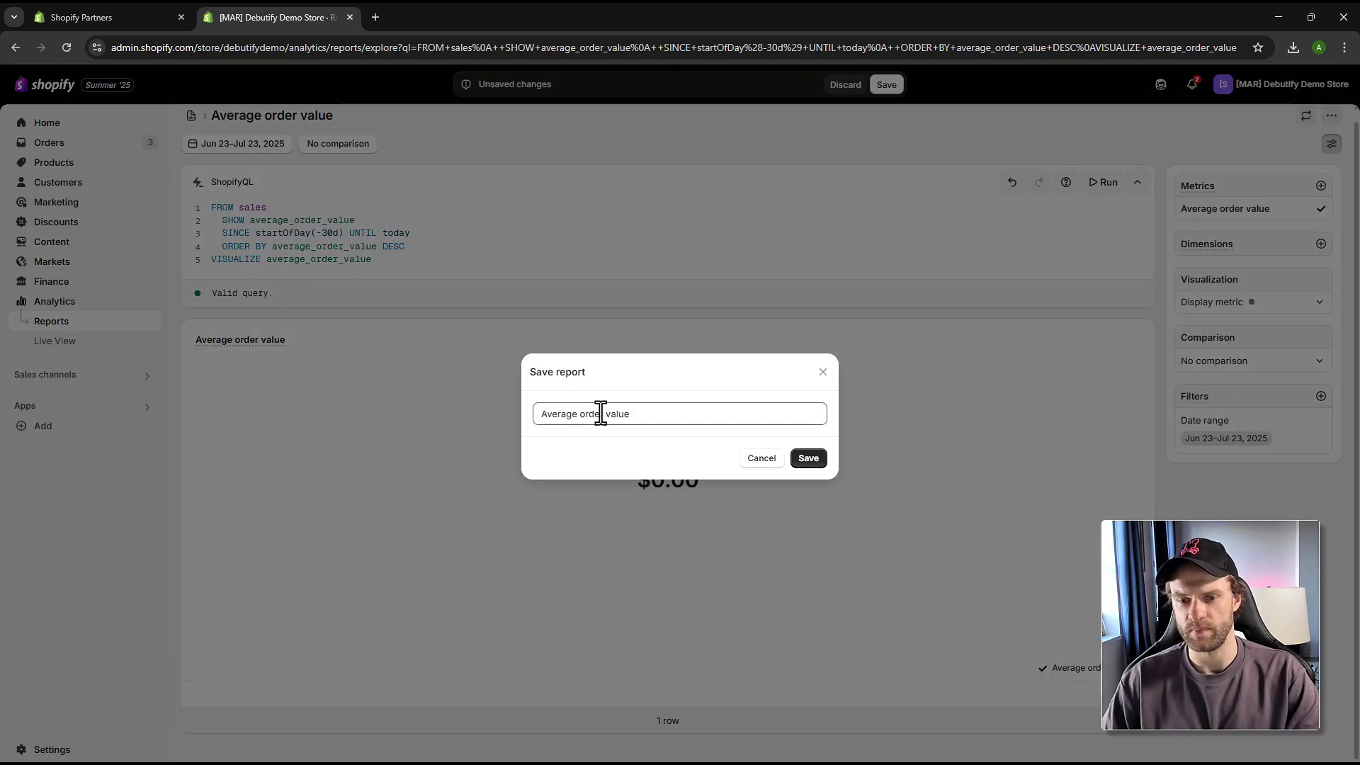
left_click(821, 373)
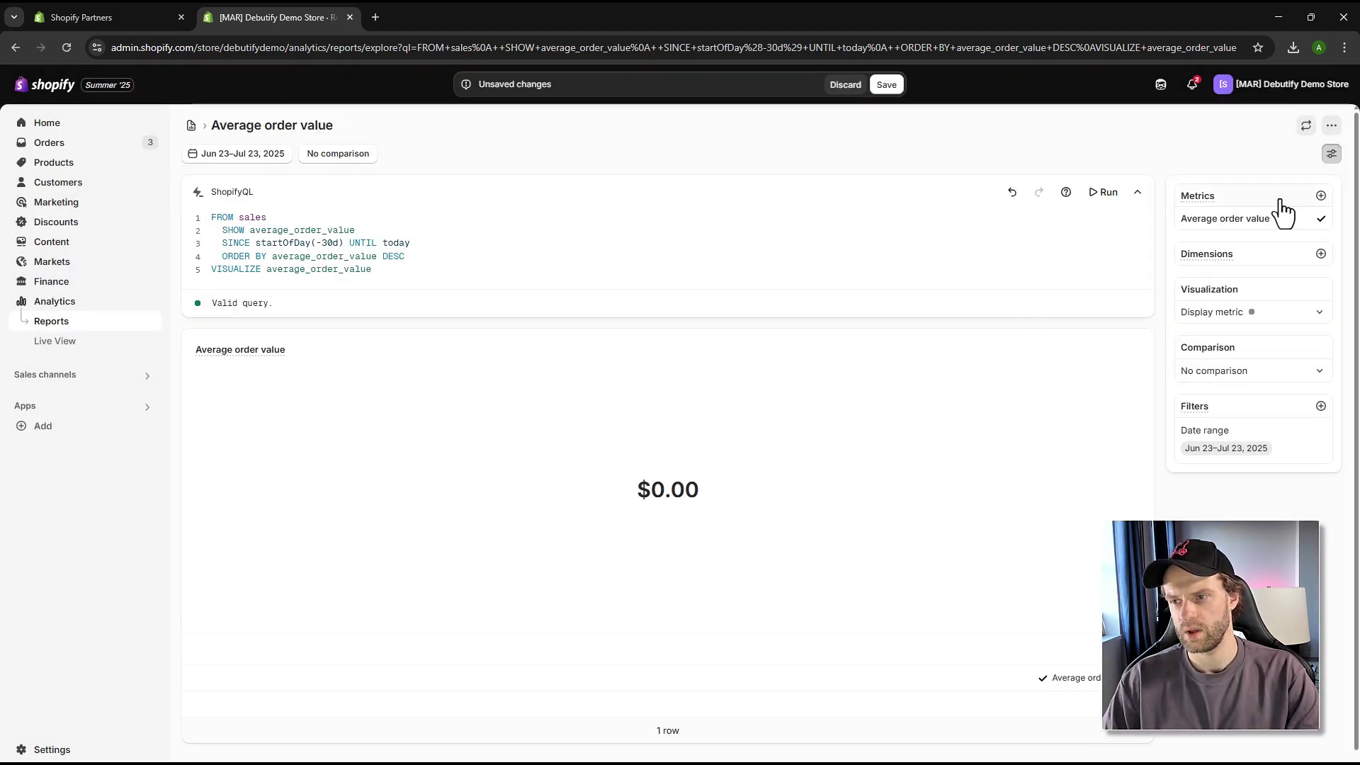
Add the Added to cart rate metric and set the visualization to Stacked lines (area)
left_click(1321, 196)
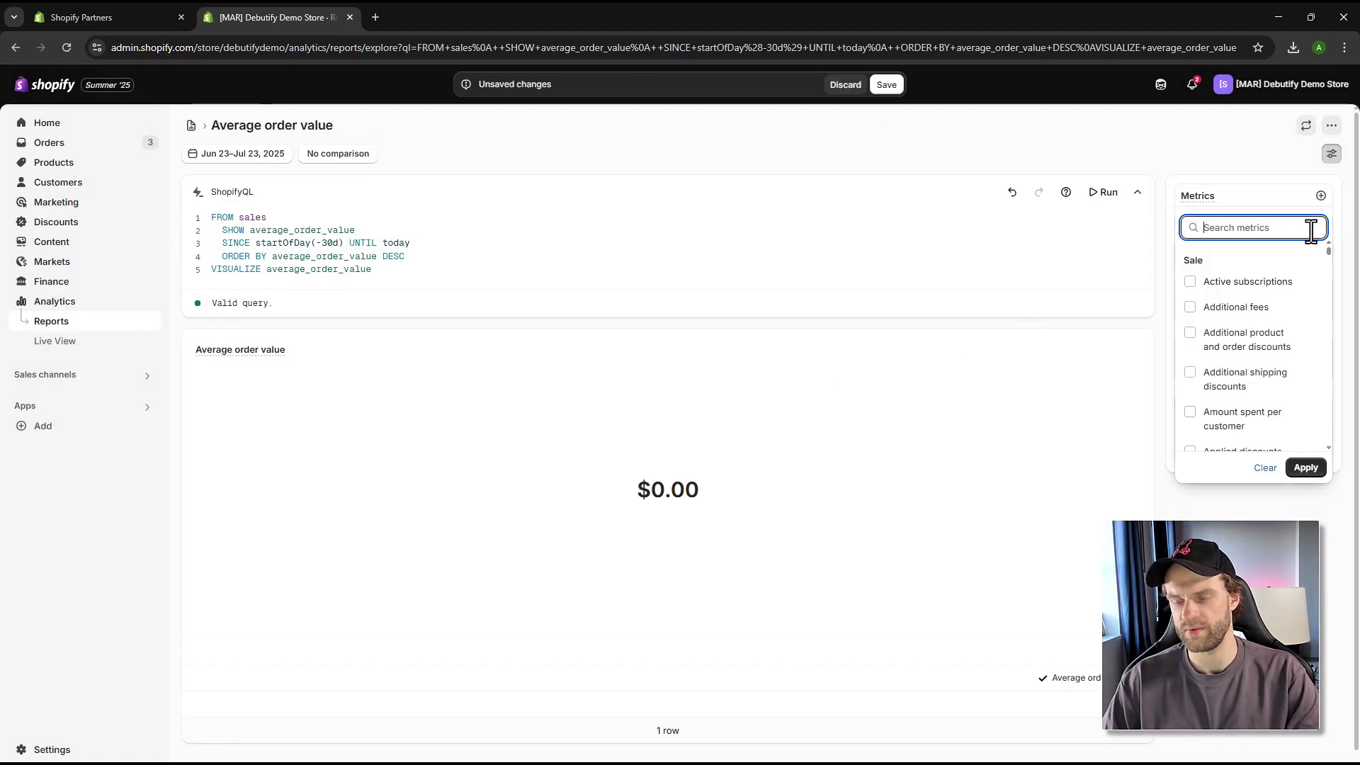
type("add to")
left_click(1191, 255)
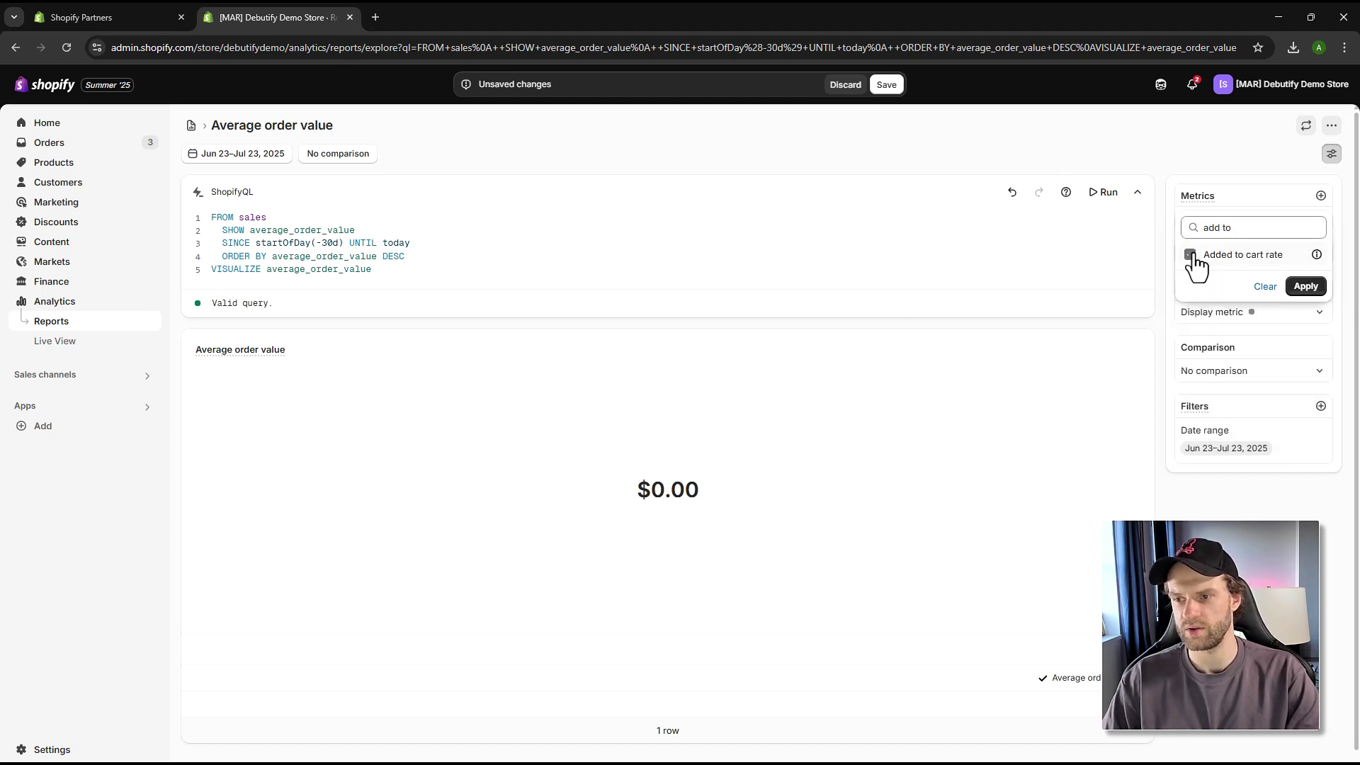
left_click(1307, 287)
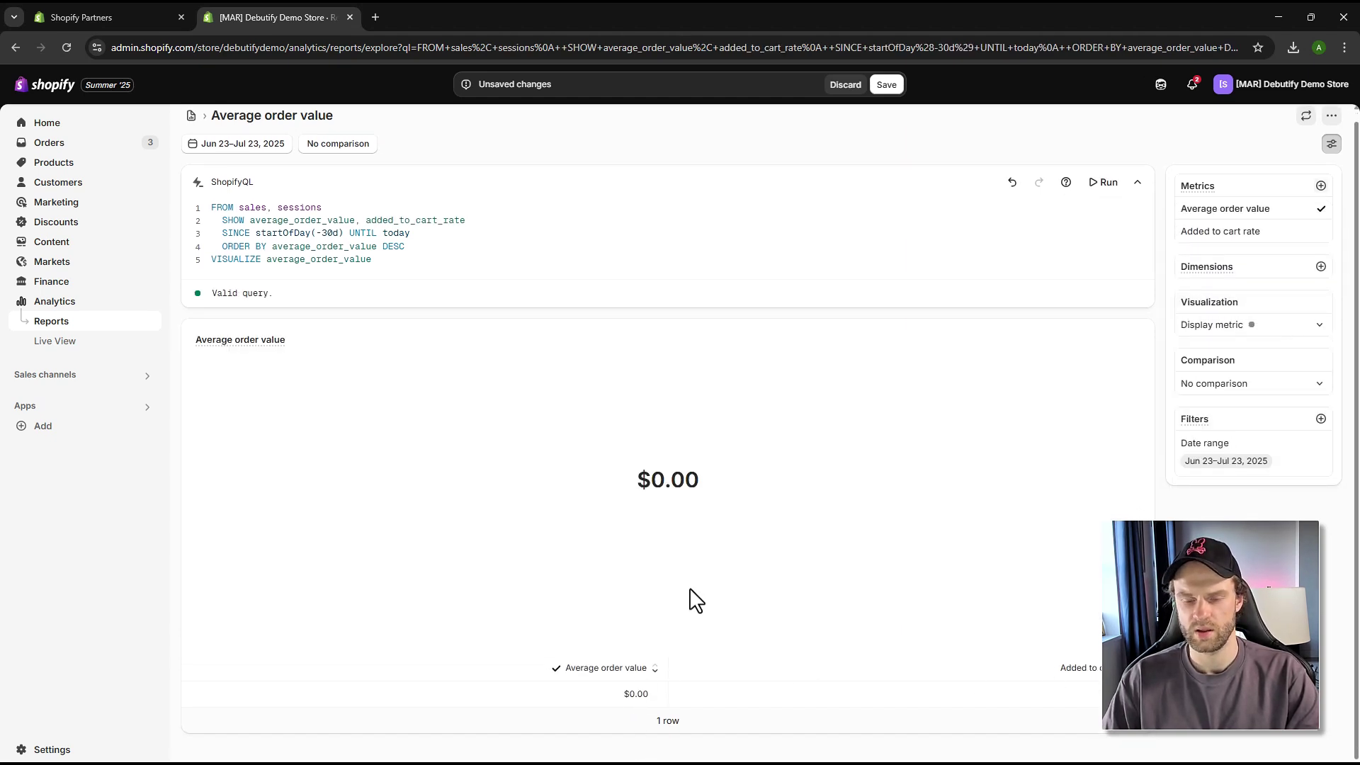
left_click(1296, 328)
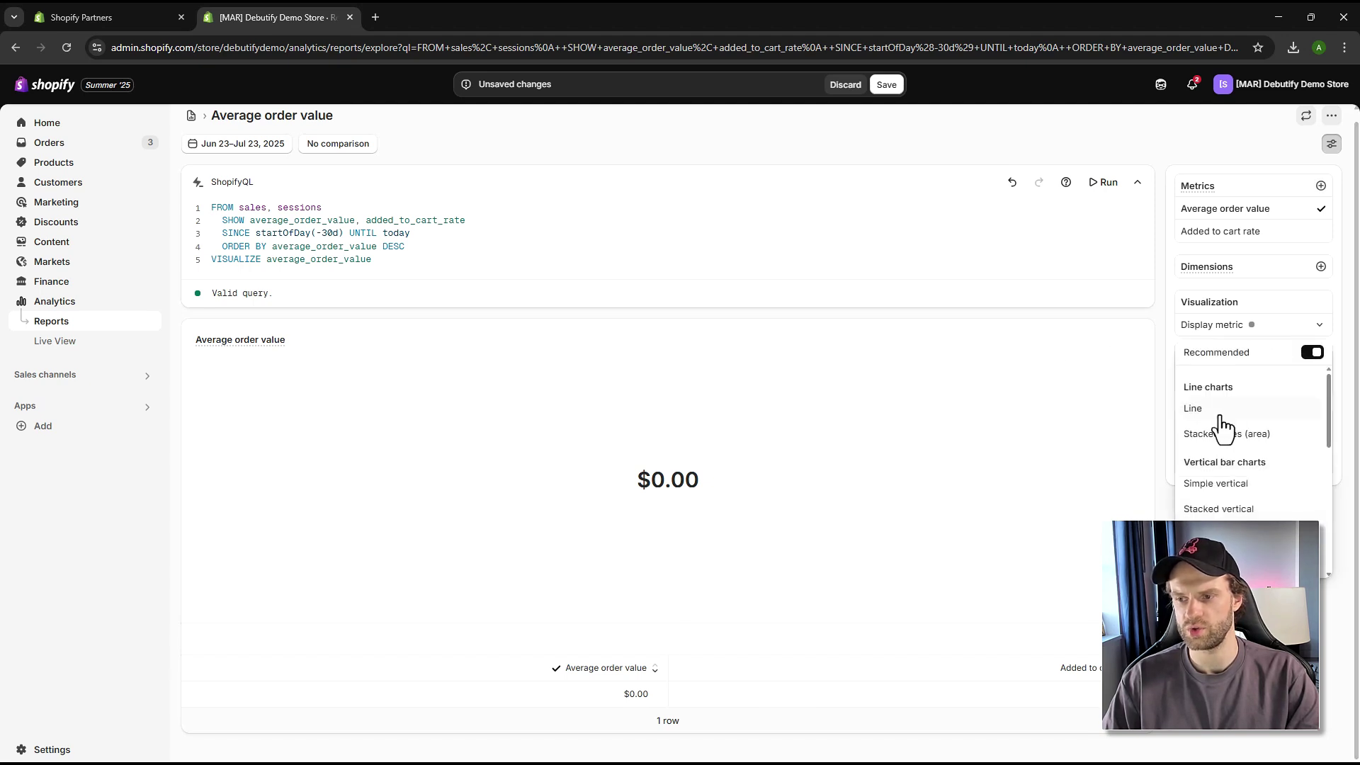
left_click(1251, 414)
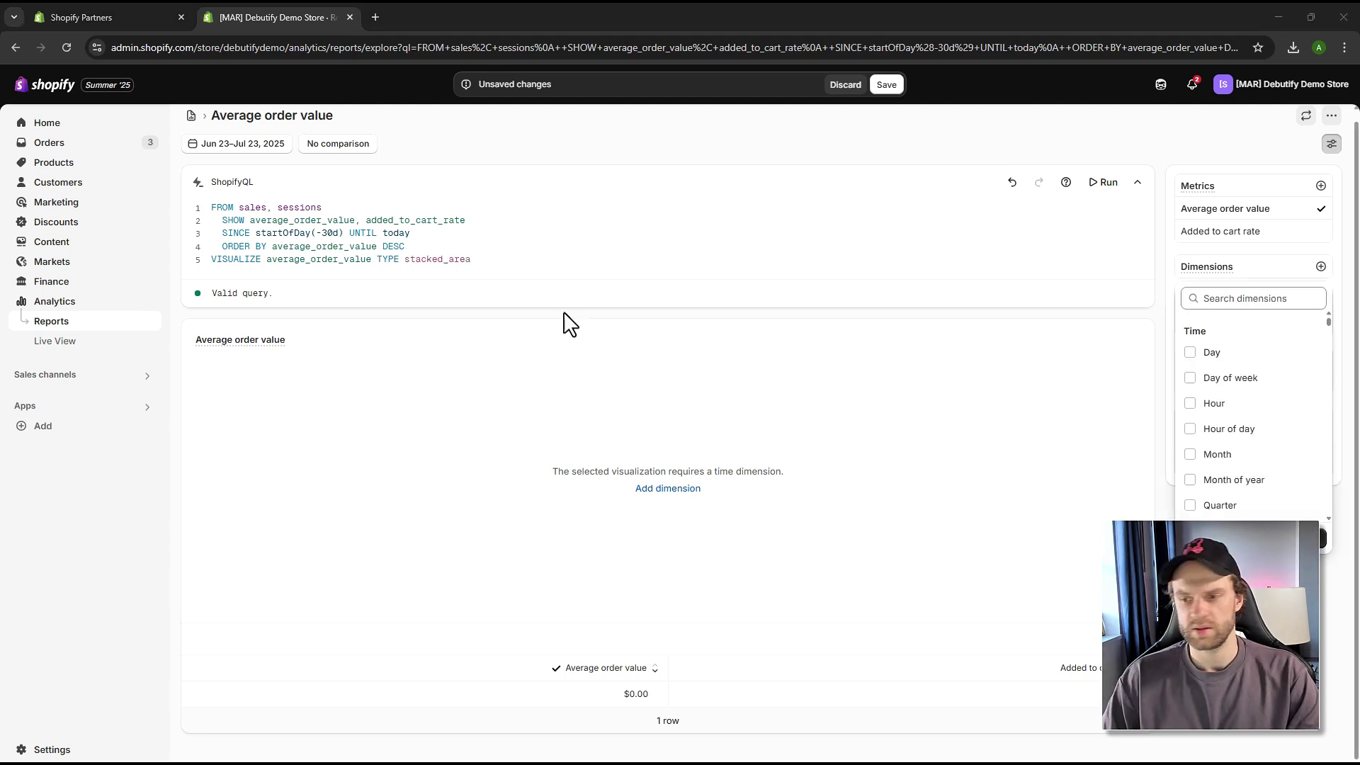
Add the time dimensions Day, Month, Quarter and Year to the exploration
left_click(1190, 354)
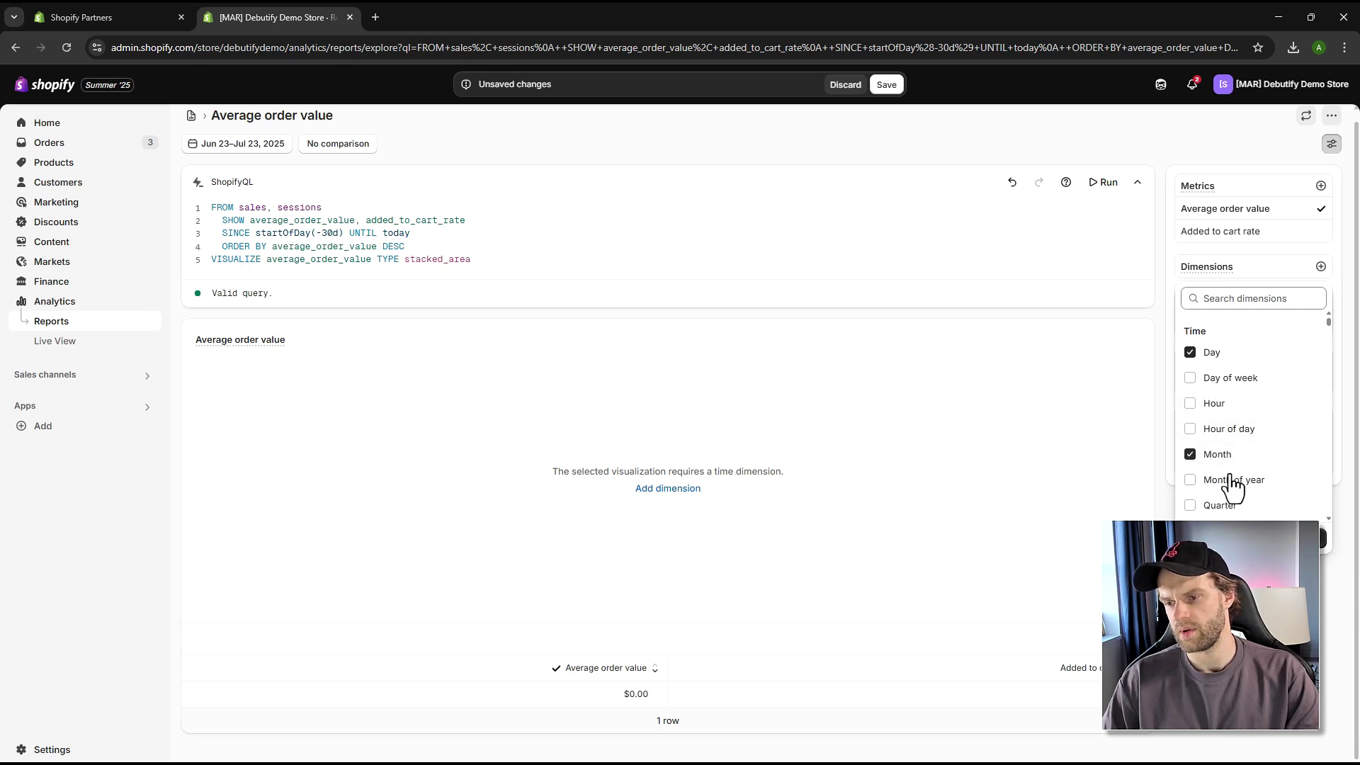
left_click(1212, 507)
scroll(1209, 508, "down", 2)
left_click(1202, 453)
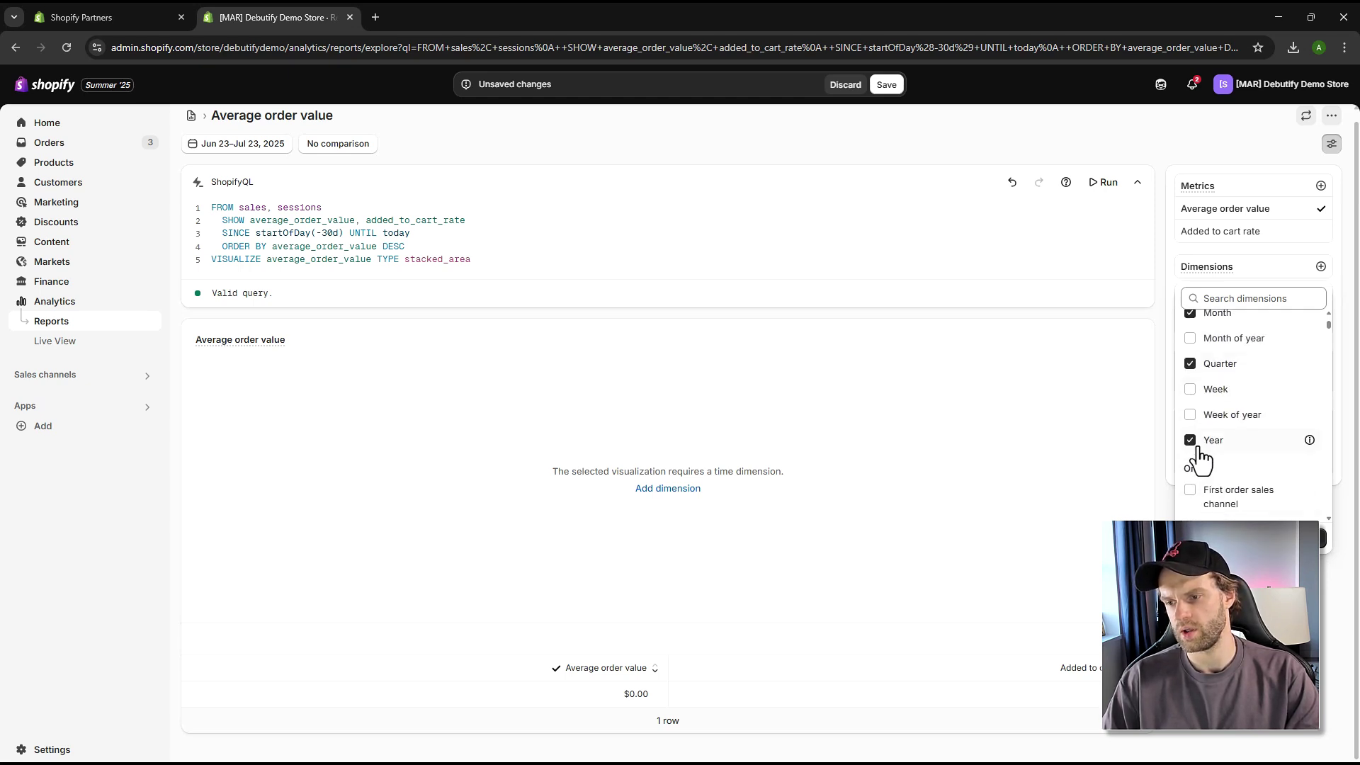
scroll(1260, 467, "up", 1)
scroll(1259, 466, "down", 3)
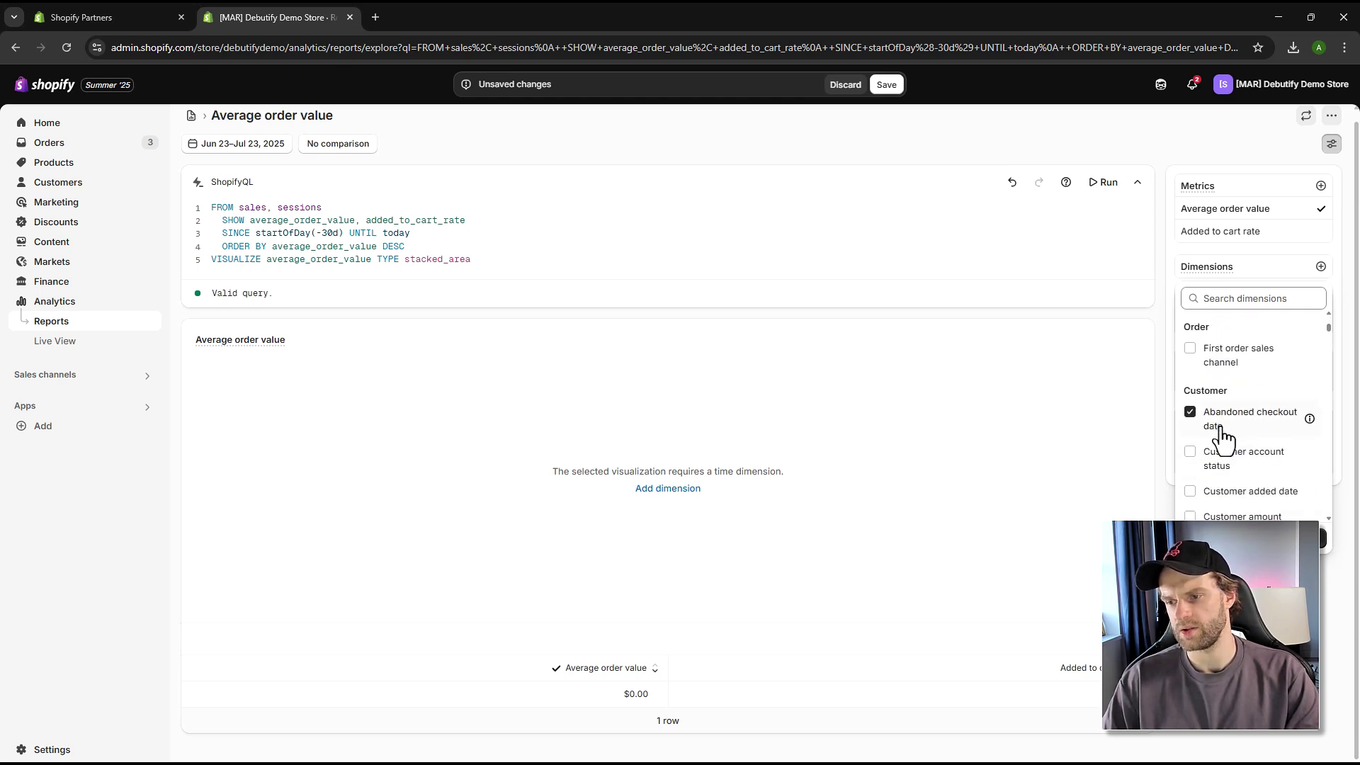
left_click(1191, 411)
scroll(1235, 458, "down", 1)
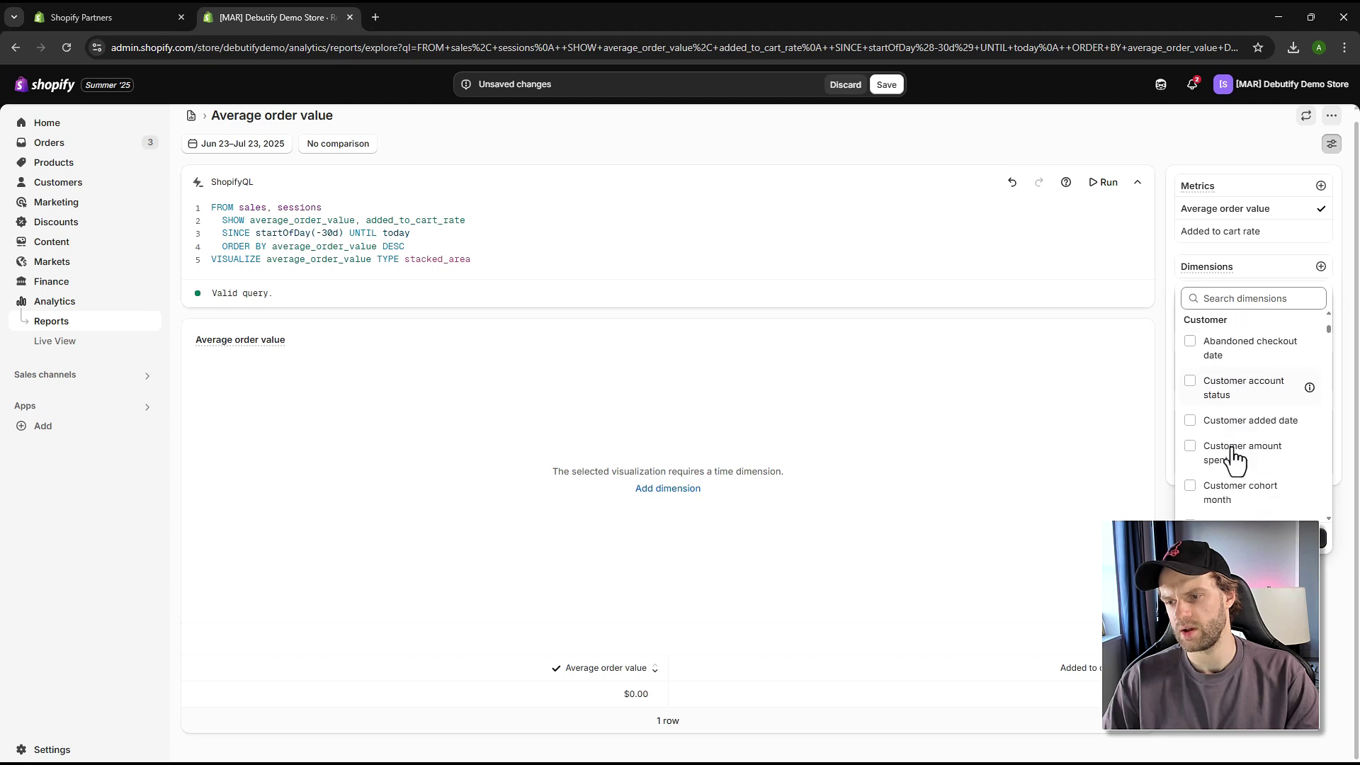
scroll(1233, 459, "down", 2)
left_click(1322, 542)
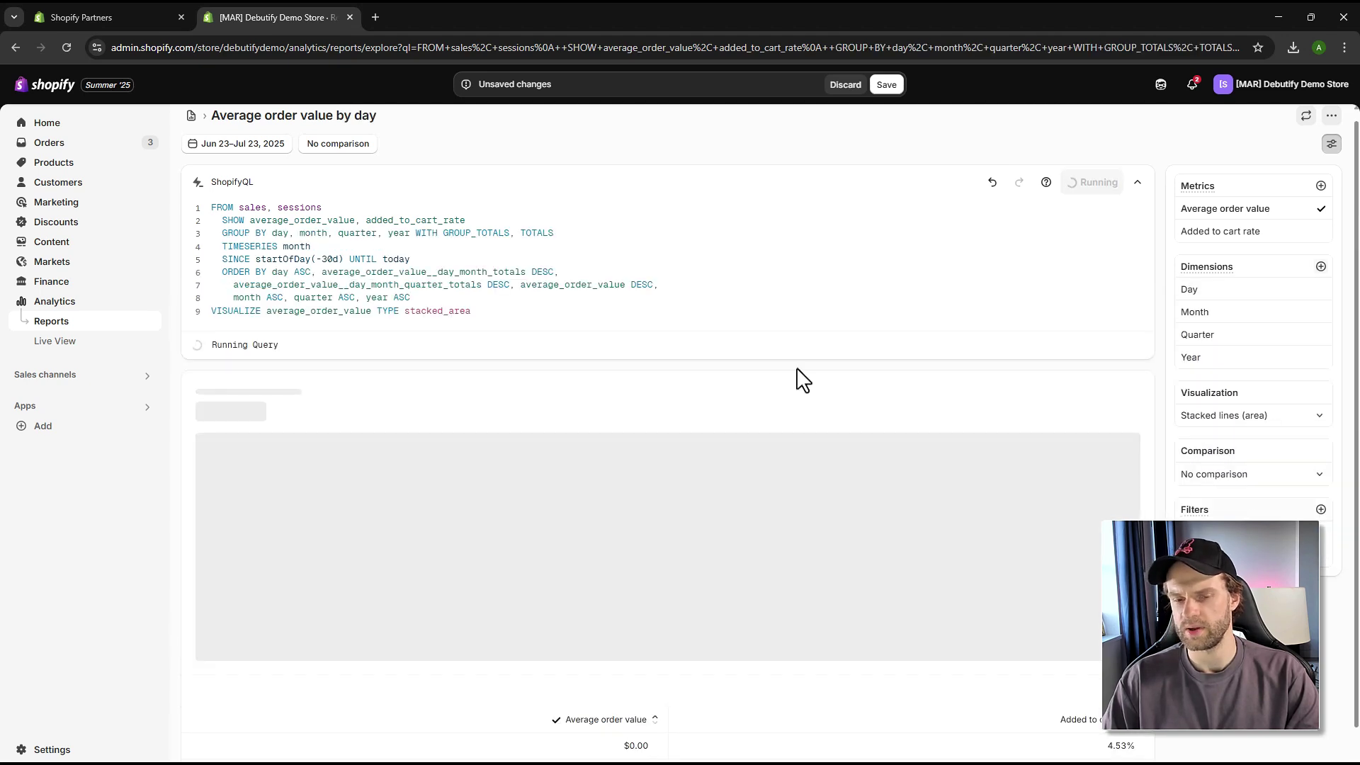
Change the exploration's visualization to a Line chart
scroll(536, 488, "down", 1)
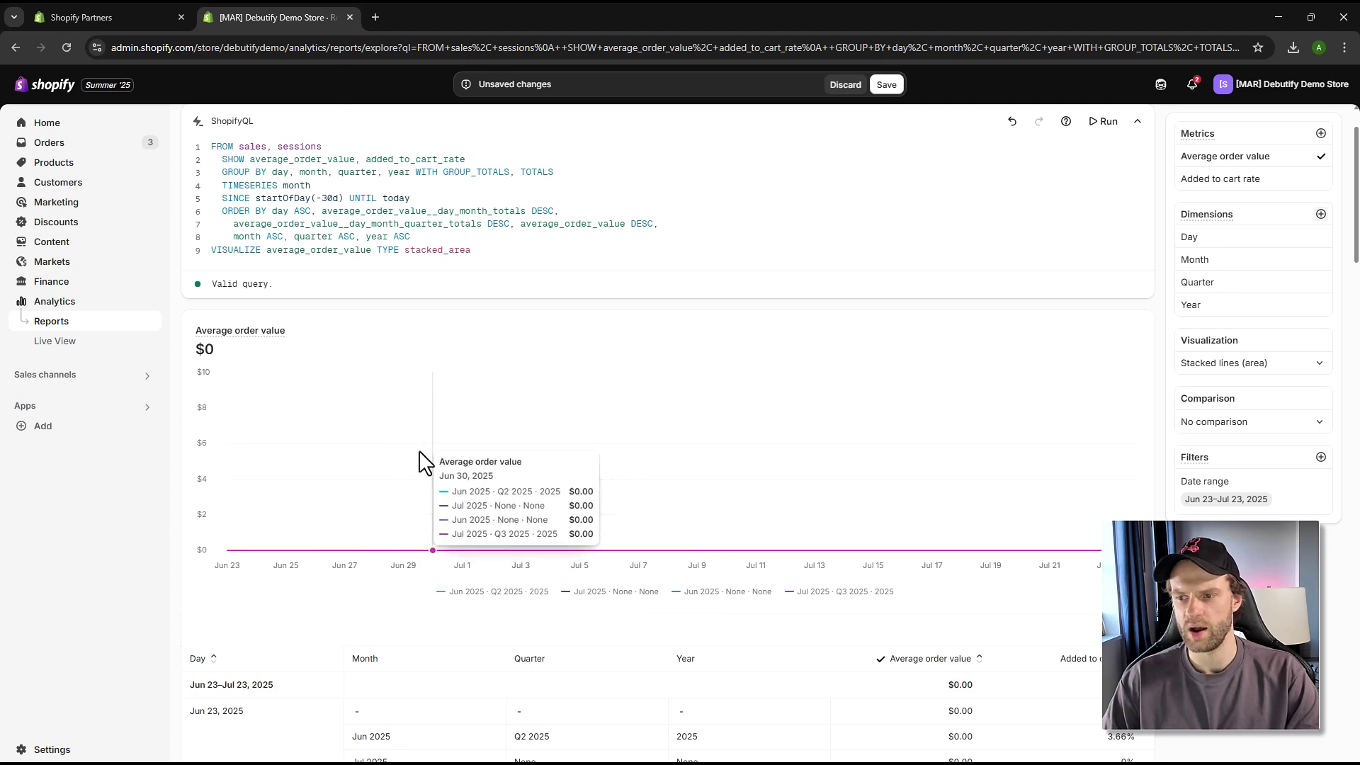
left_click(1299, 369)
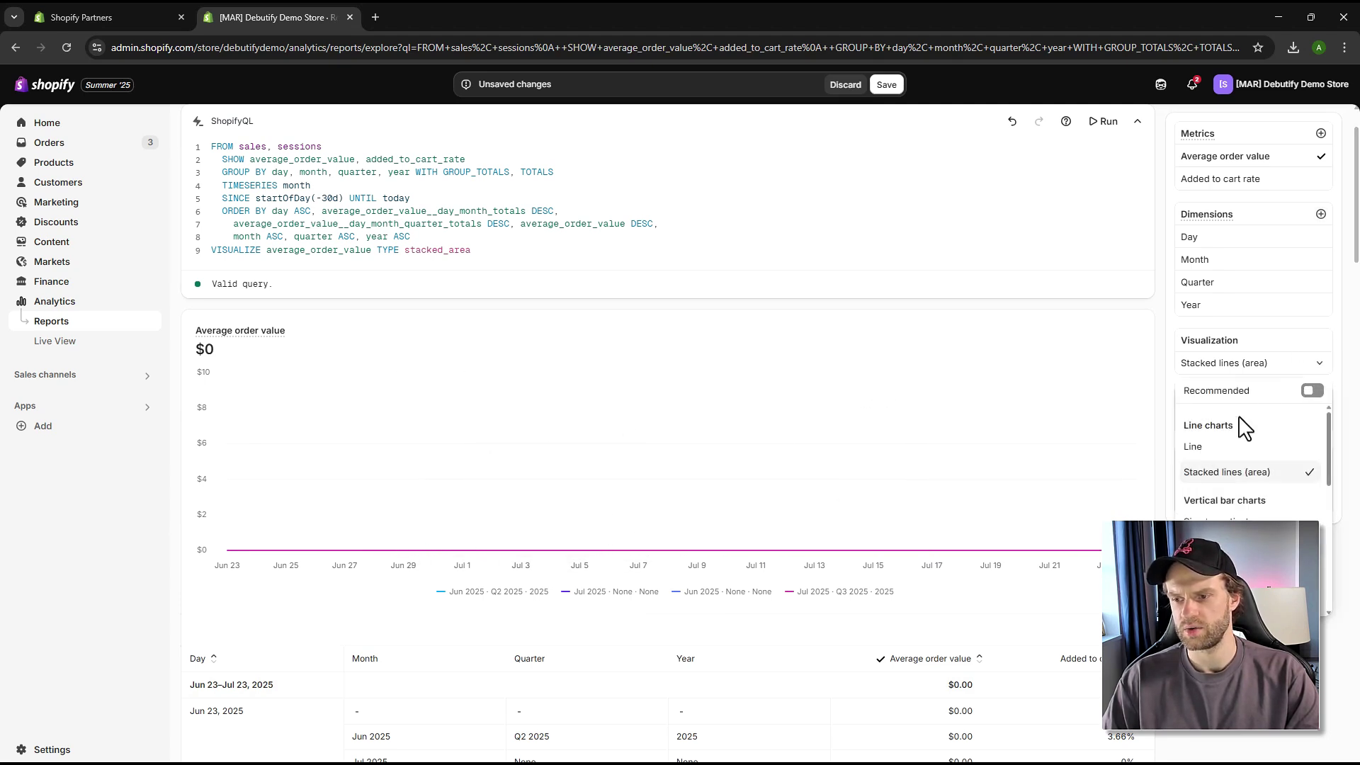
left_click(1217, 451)
Try the Donut visualization and switch the chart back to Line
left_click(1254, 366)
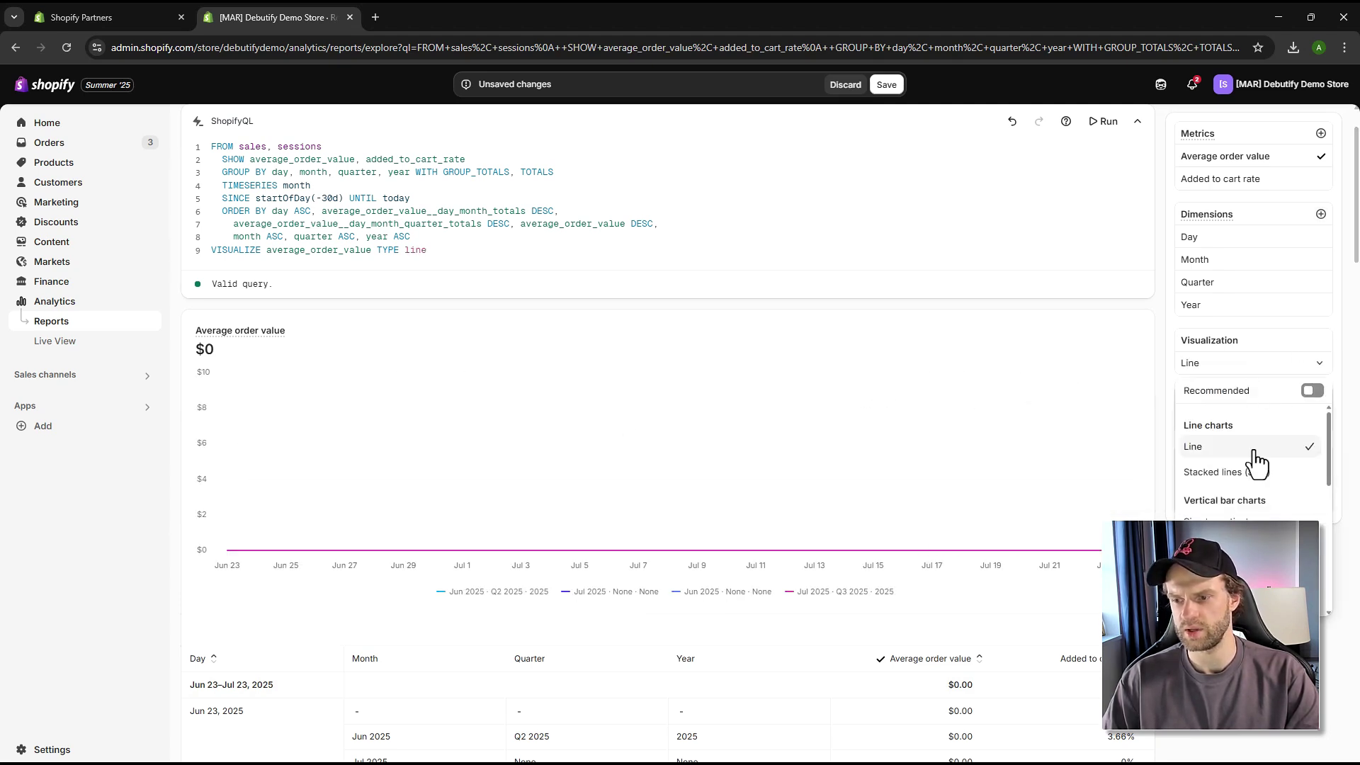
scroll(1251, 460, "down", 5)
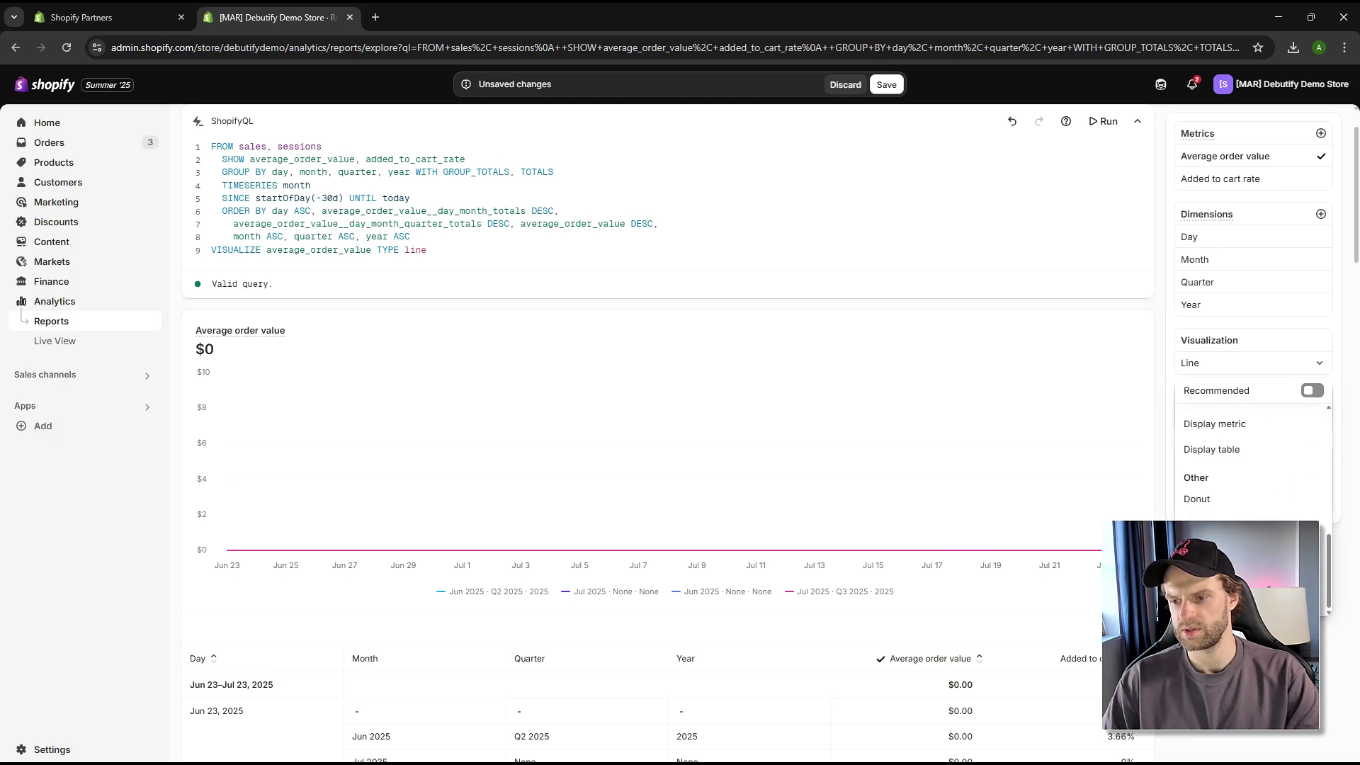
left_click(1198, 500)
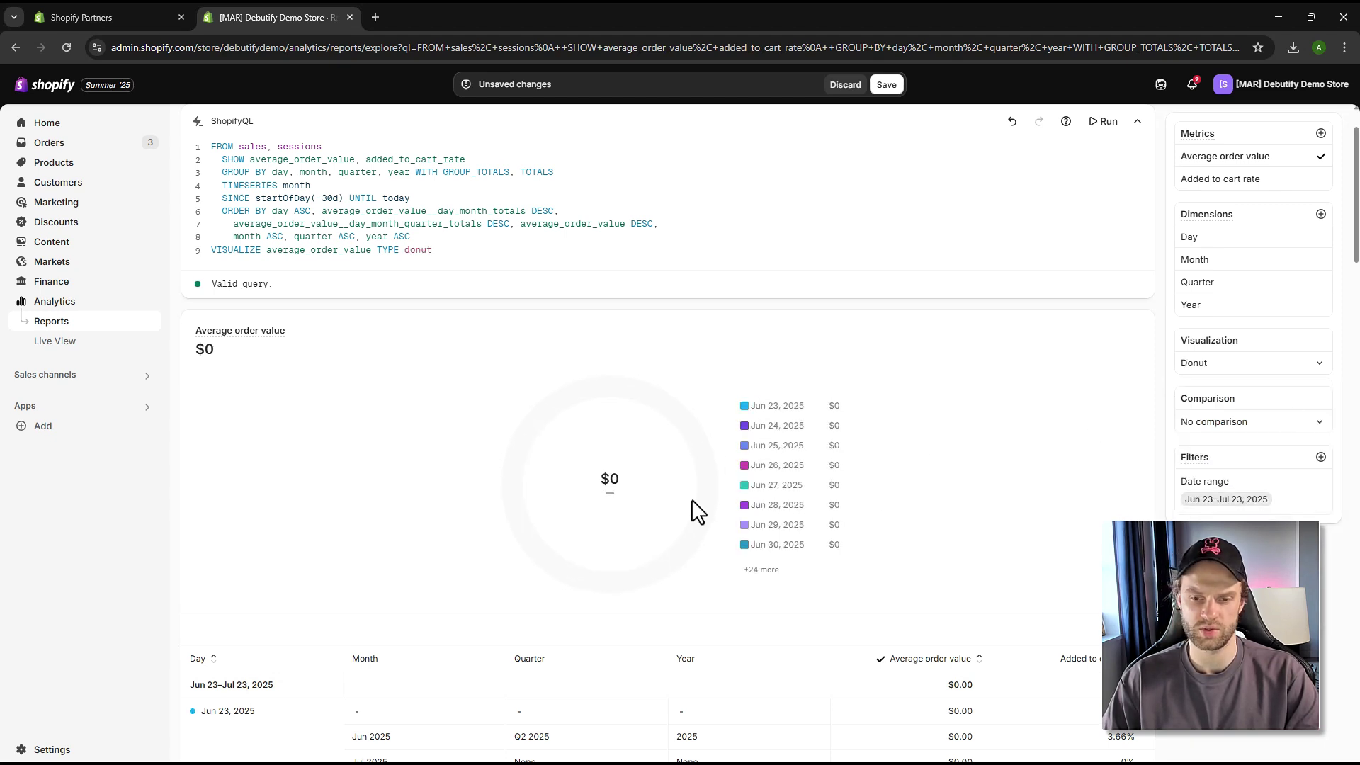
left_click(1245, 369)
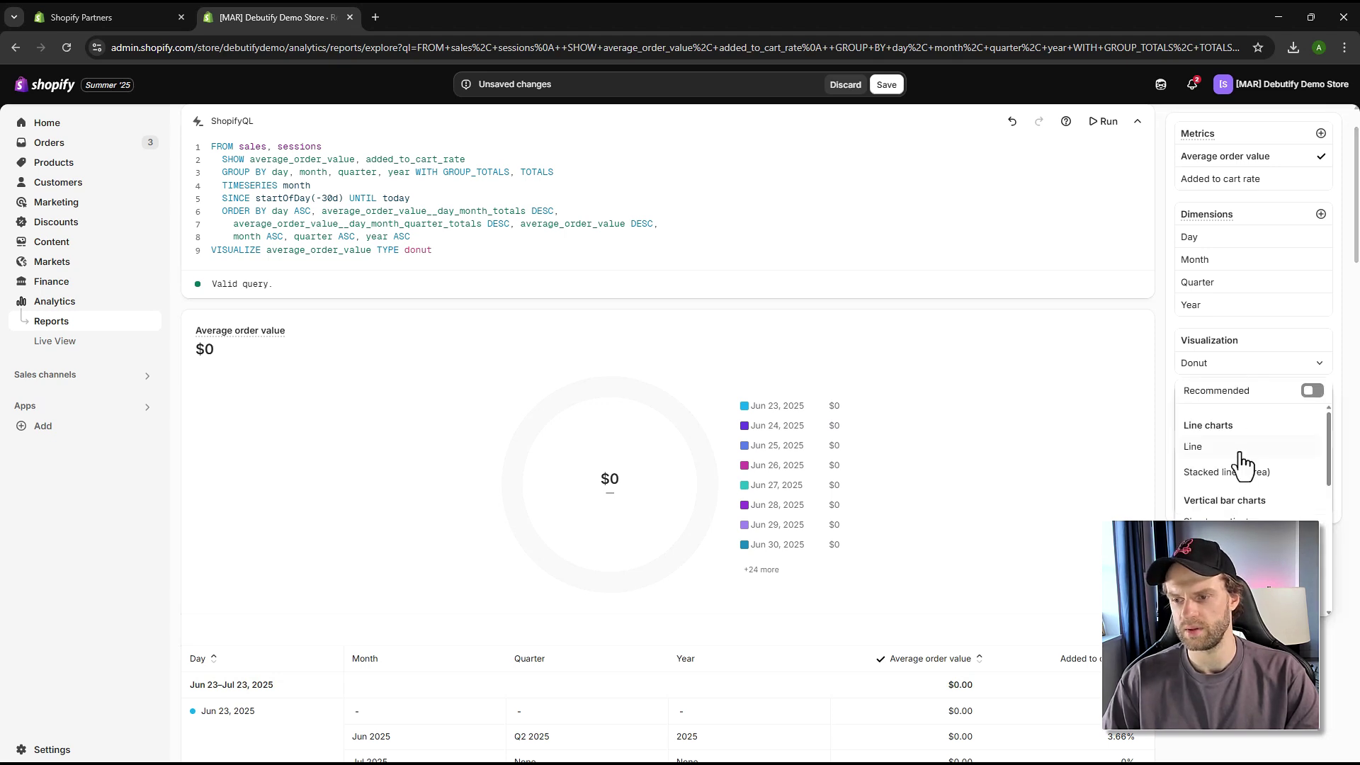
left_click(1250, 453)
Compare the line charts of Added to cart rate and Average order value, ending with Added to cart rate as the charted metric
scroll(1223, 267, "up", 1)
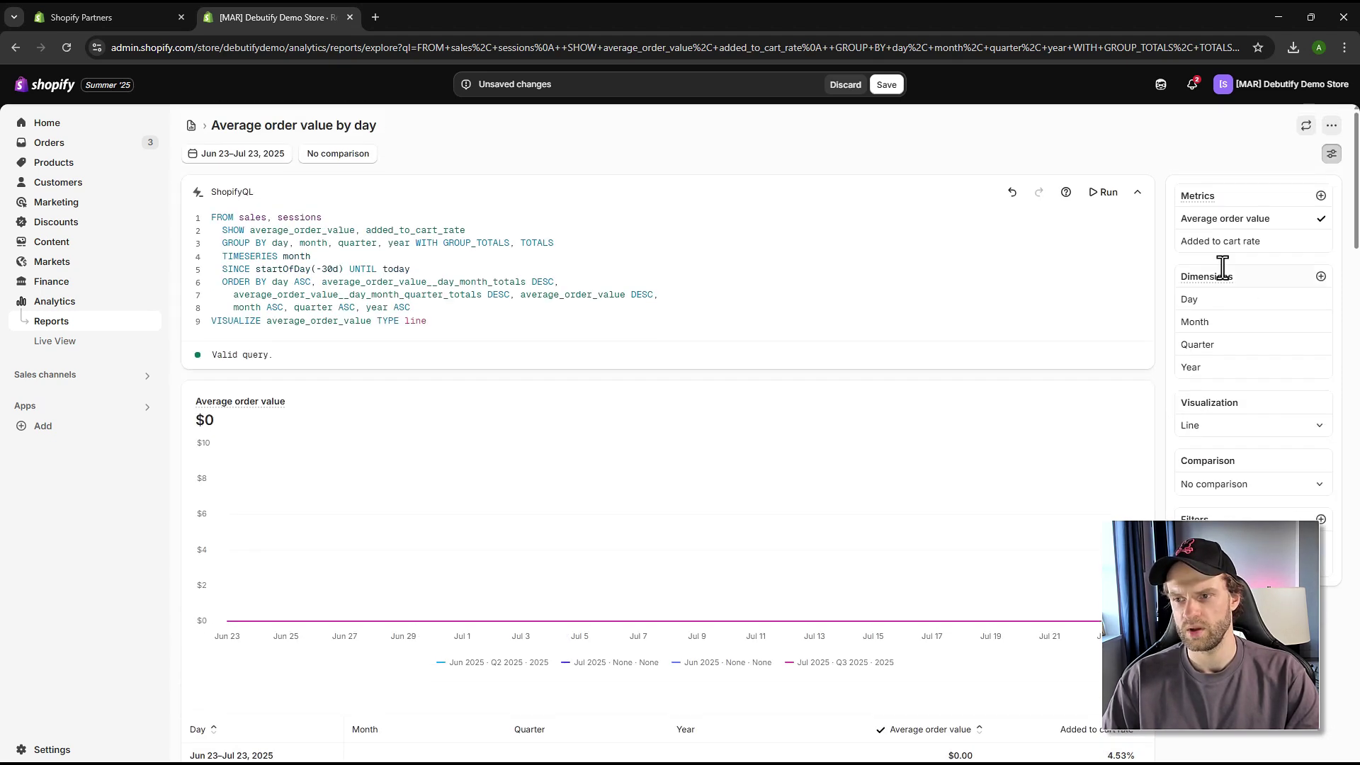
left_click(1251, 240)
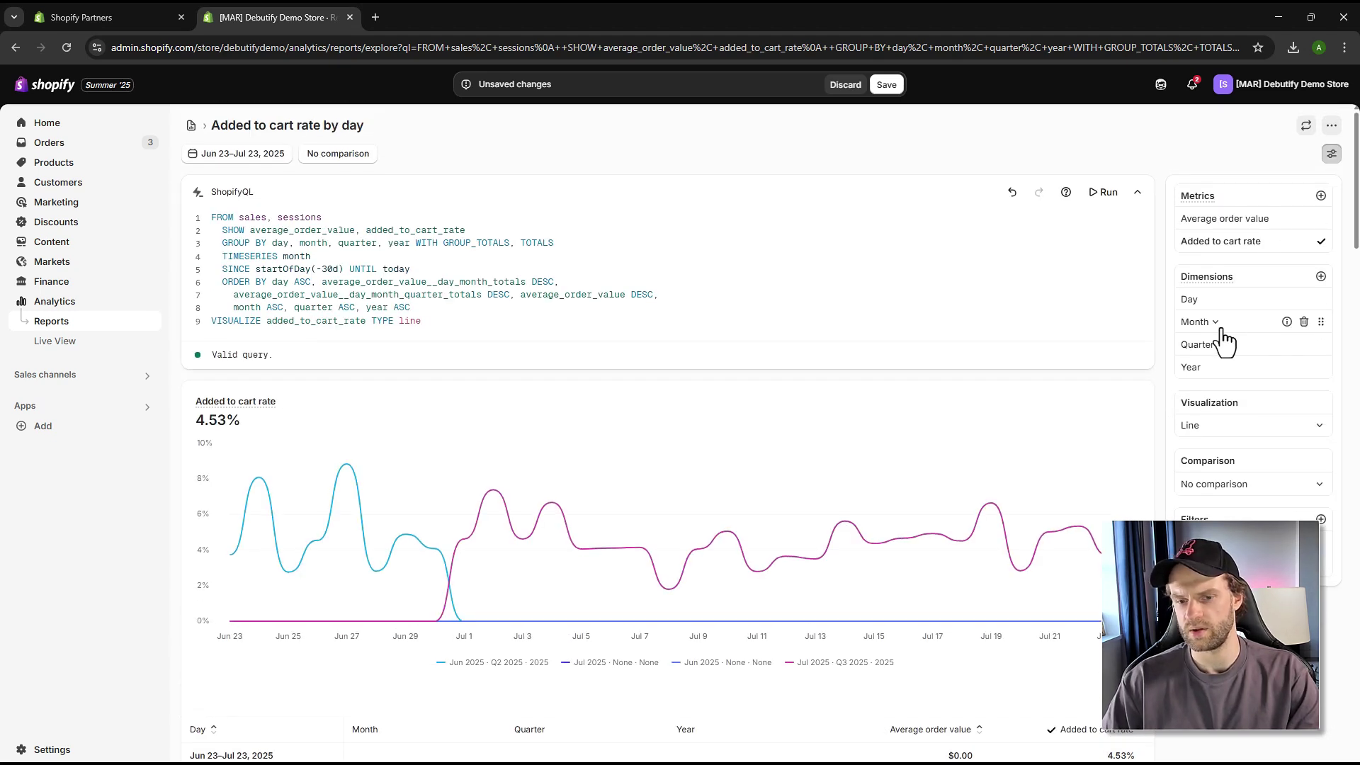
left_click(1226, 219)
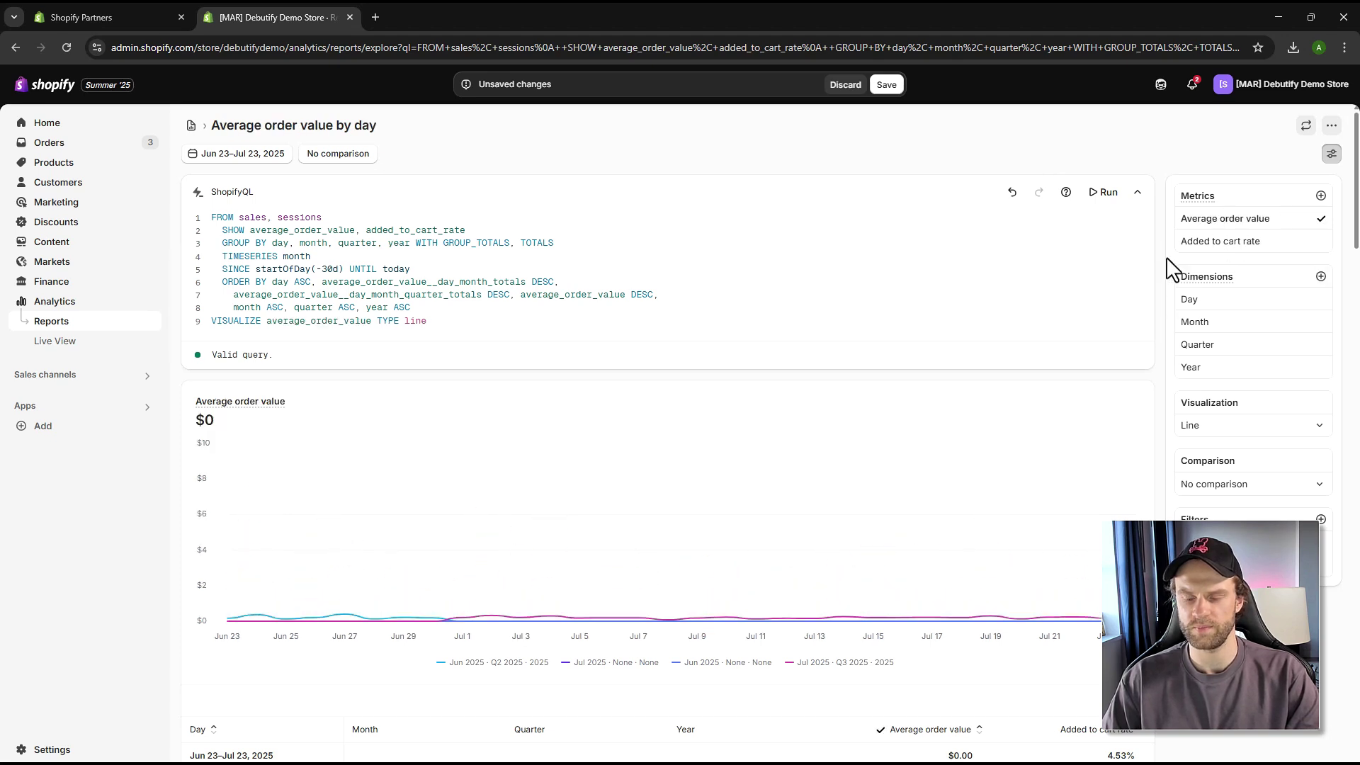
left_click(1208, 243)
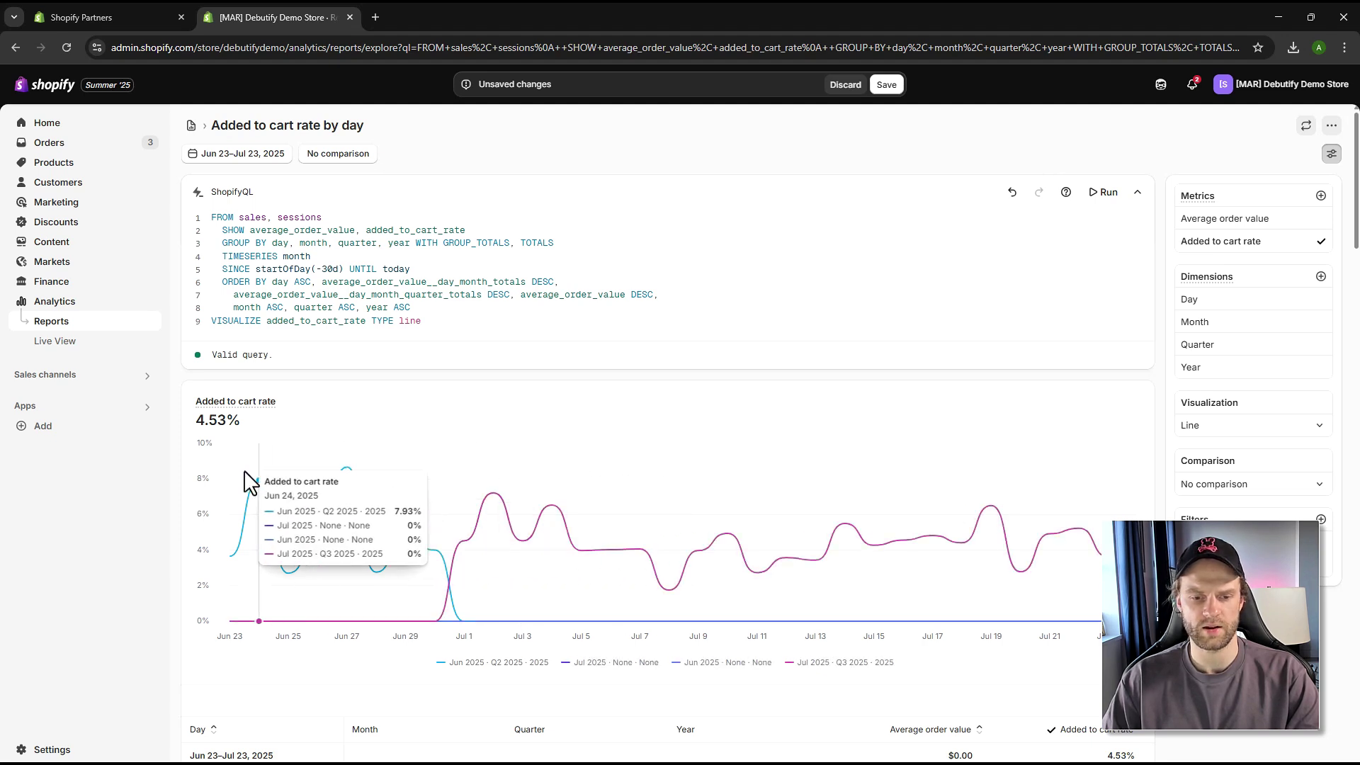
Review the table below the Added to cart rate chart, with its daily values split by month, quarter and year
scroll(465, 628, "down", 5)
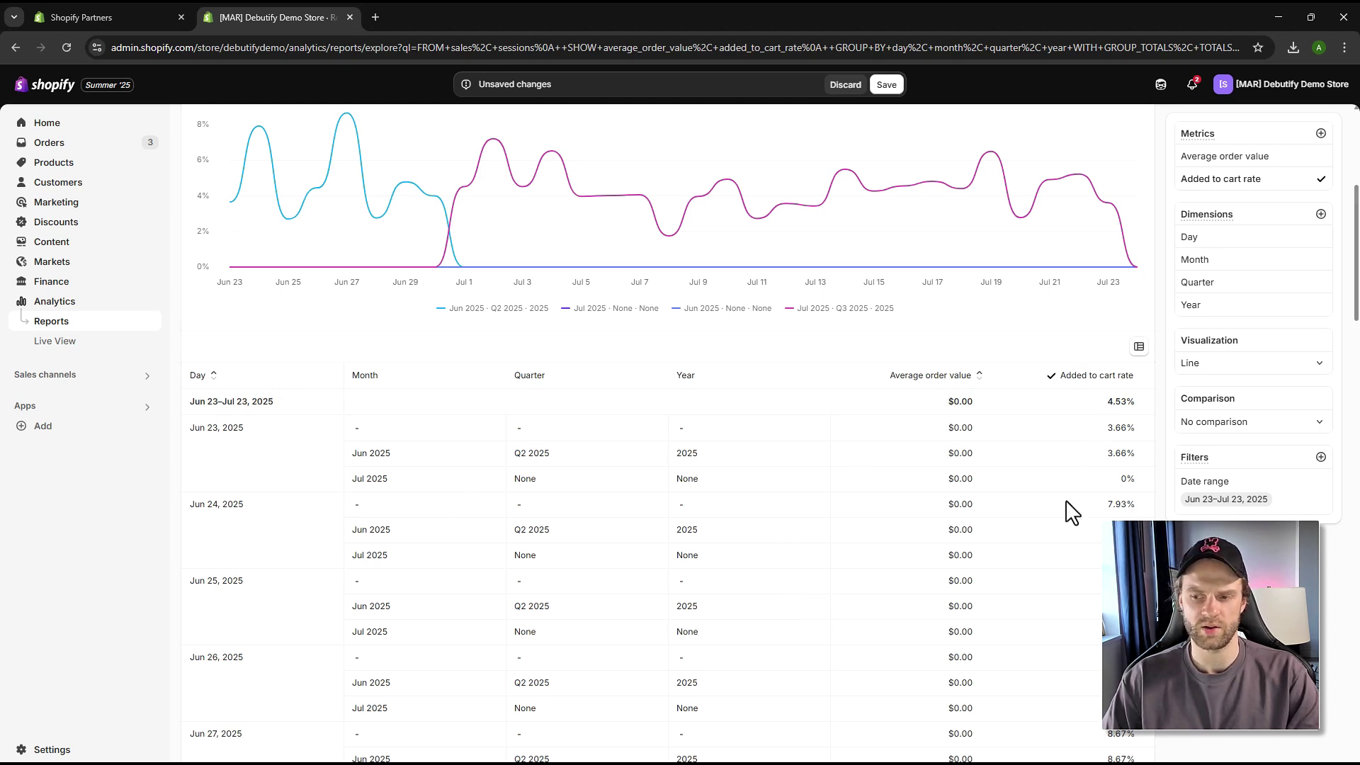
scroll(1068, 517, "down", 2)
scroll(1038, 648, "up", 3)
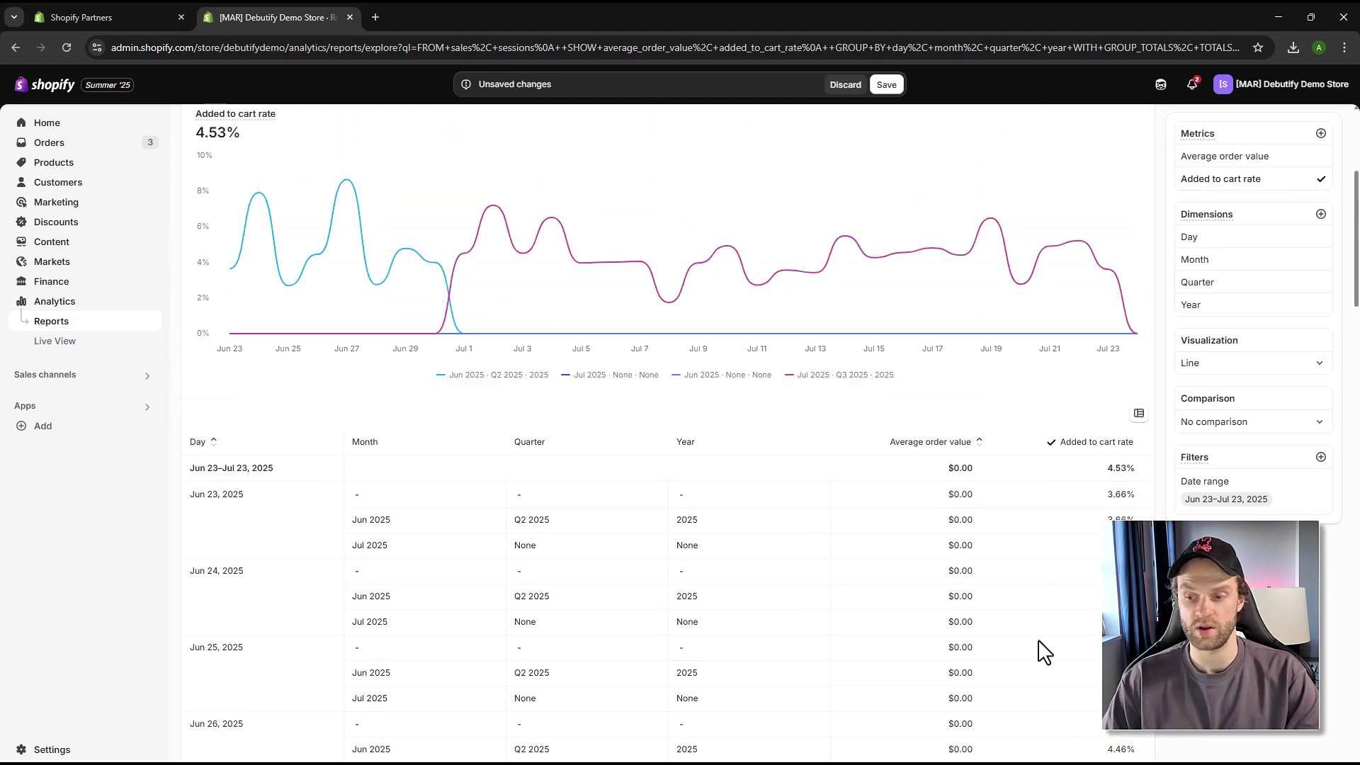
scroll(1033, 648, "down", 7)
scroll(1027, 644, "down", 3)
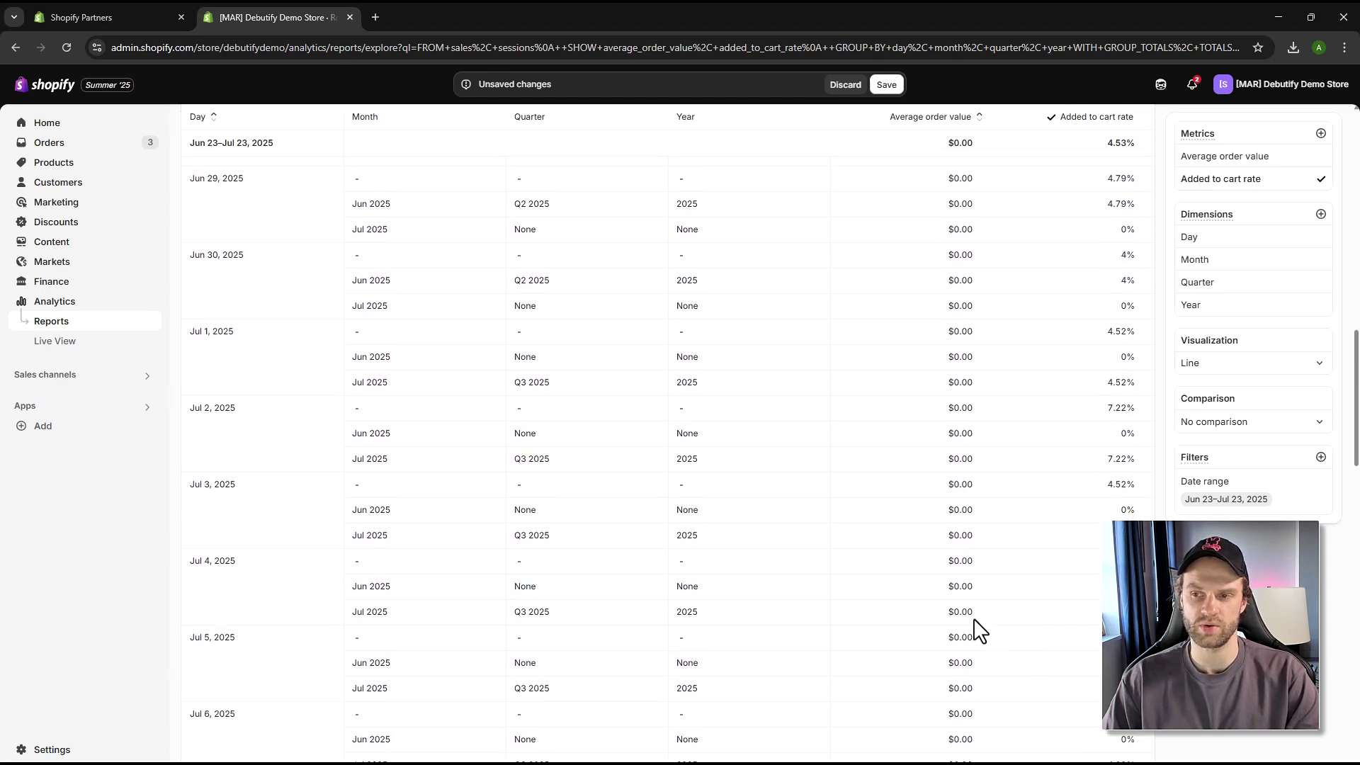
scroll(850, 496, "down", 3)
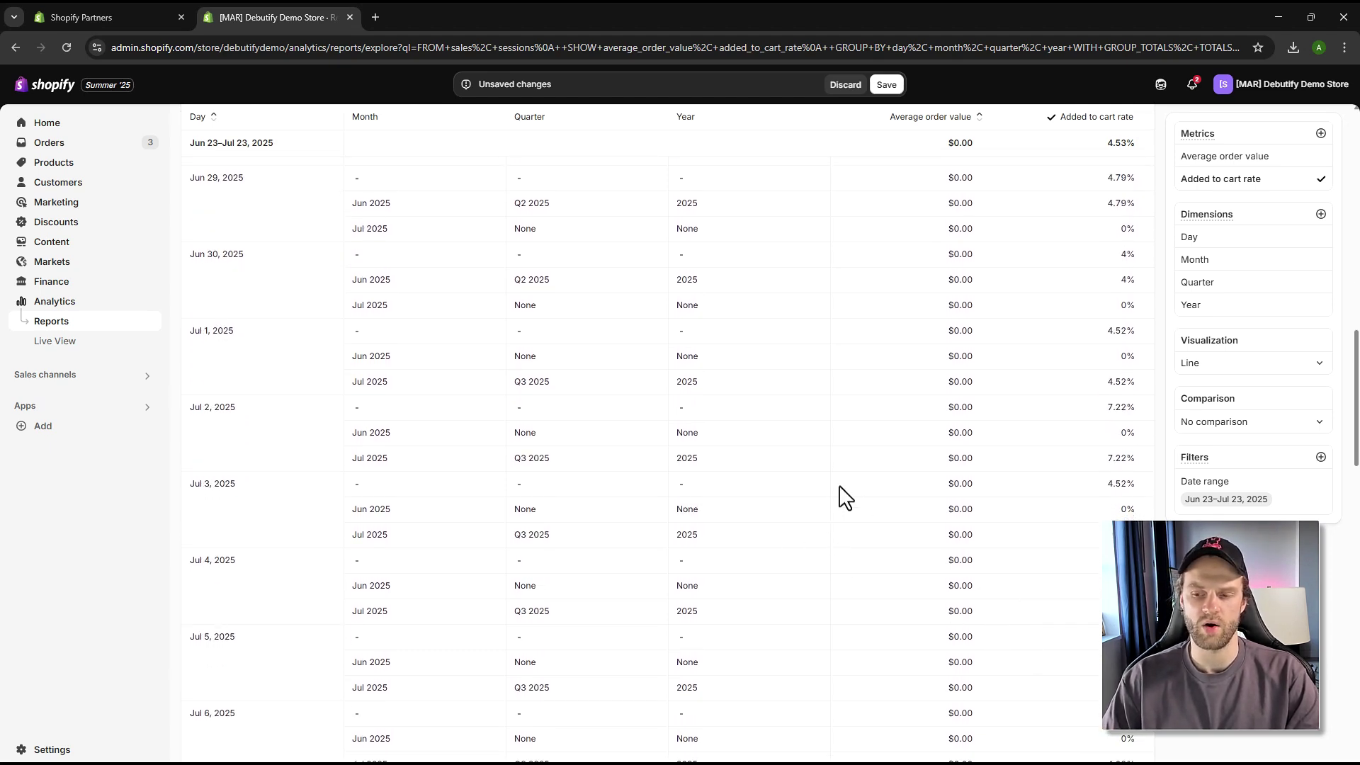
scroll(864, 499, "up", 1)
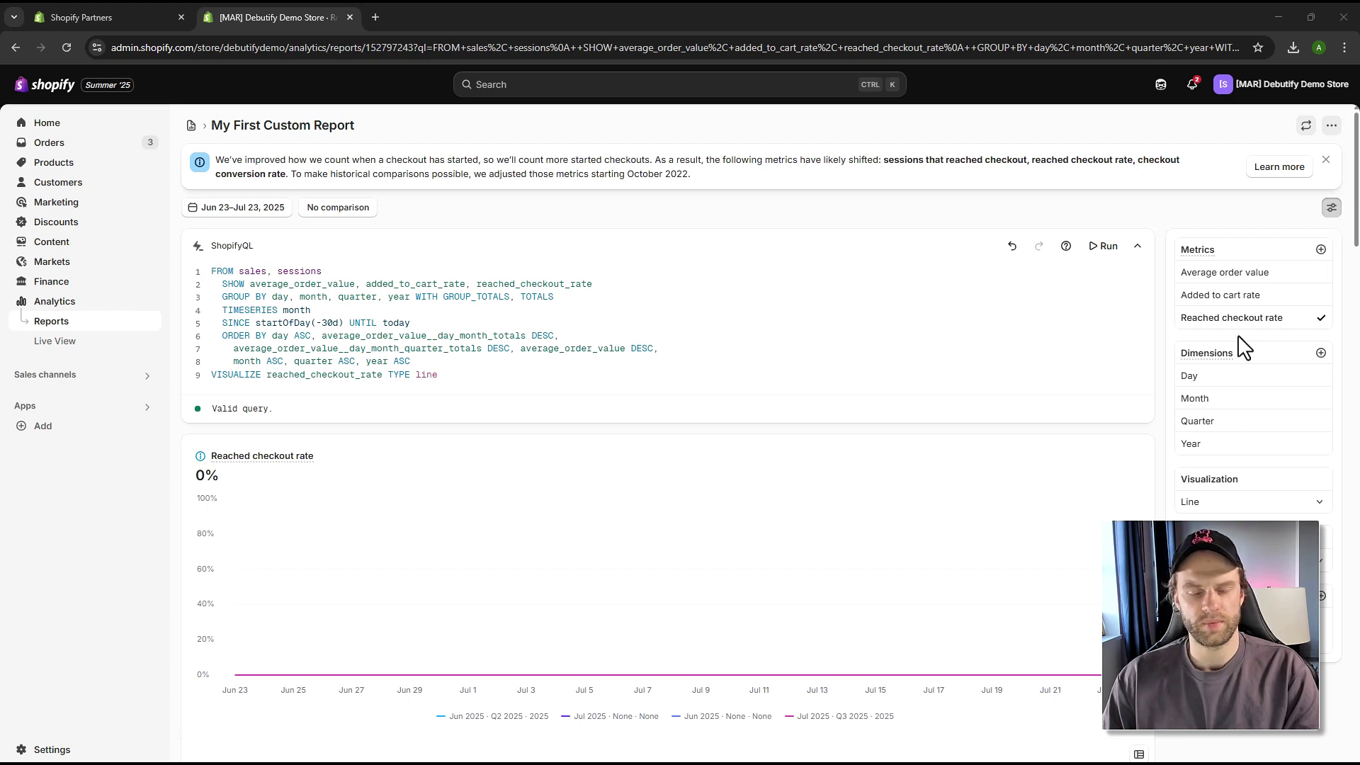
Chart the Average order value metric in My First Custom Report
left_click(1208, 274)
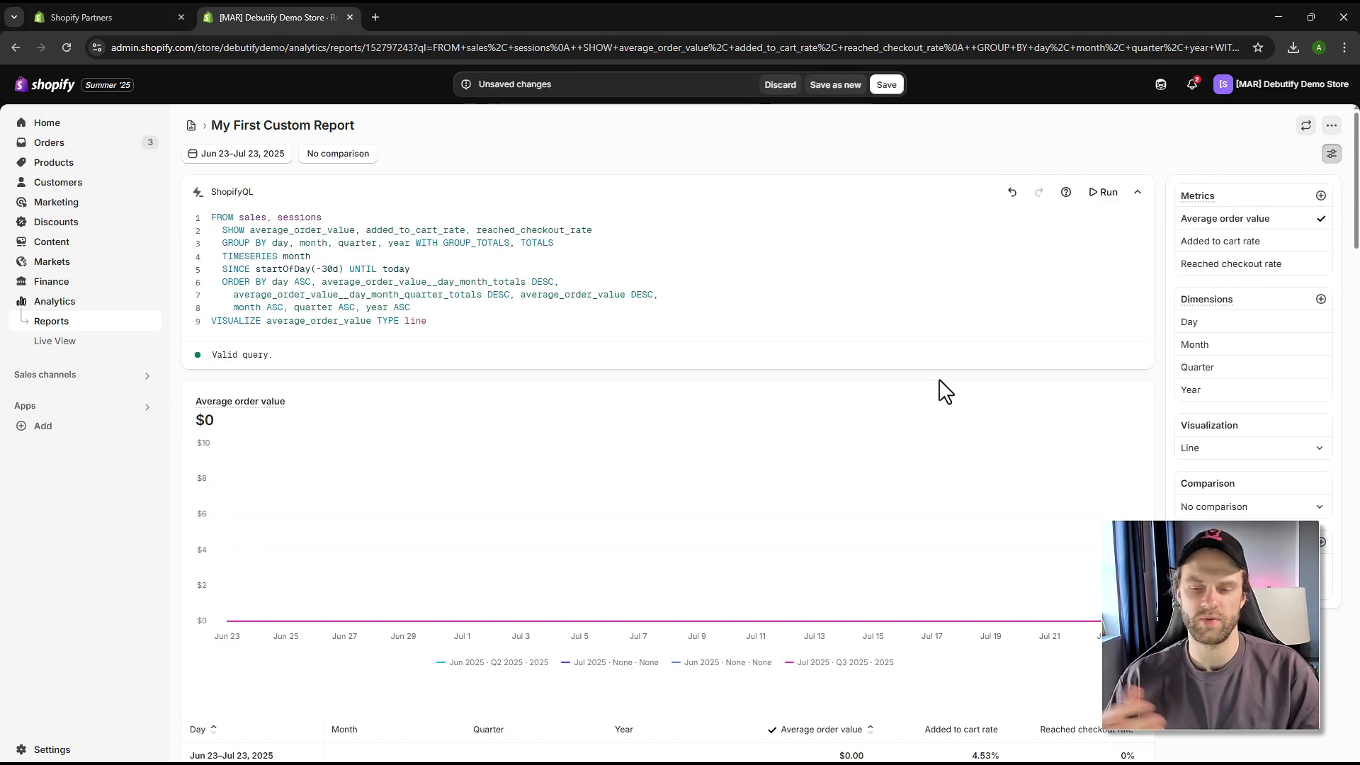
Chart the Added to cart rate metric and examine its daily values throughout the table below the chart
left_click(1213, 244)
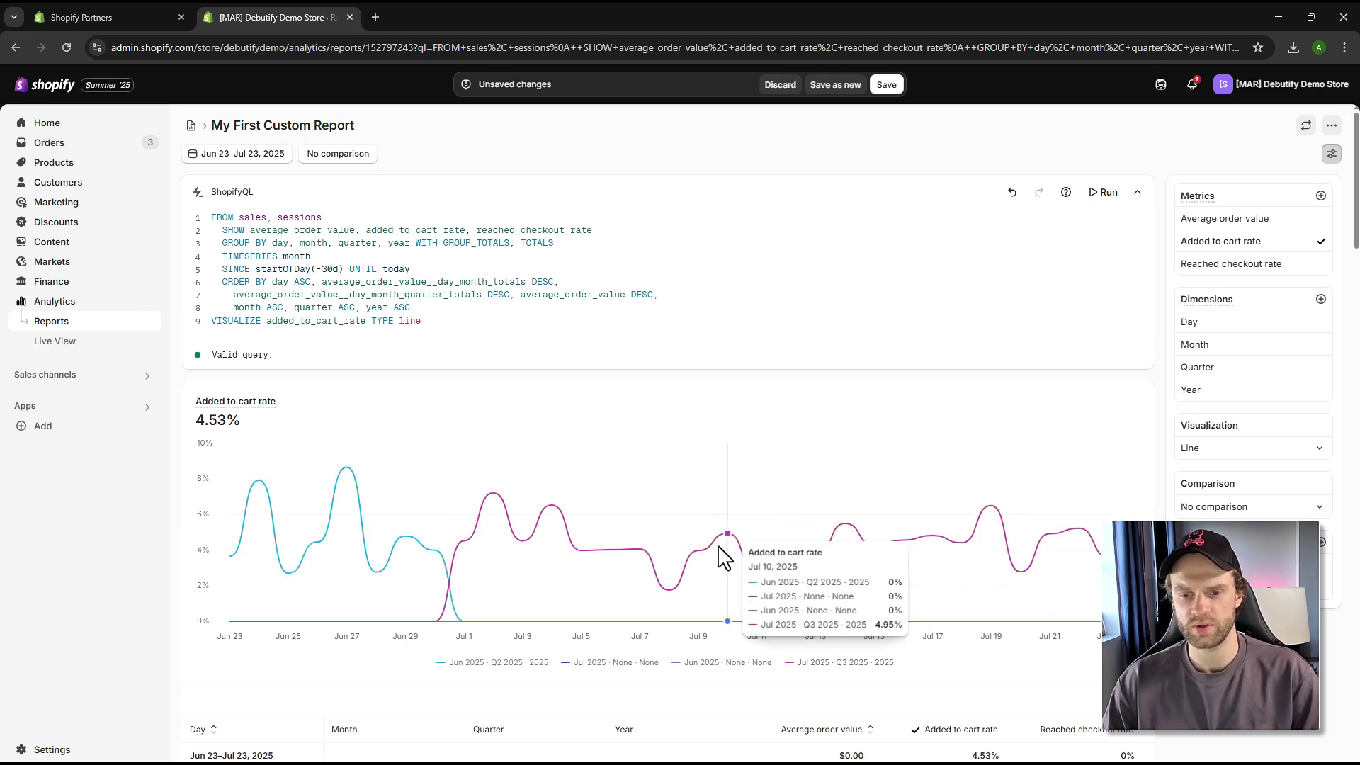
scroll(723, 556, "down", 6)
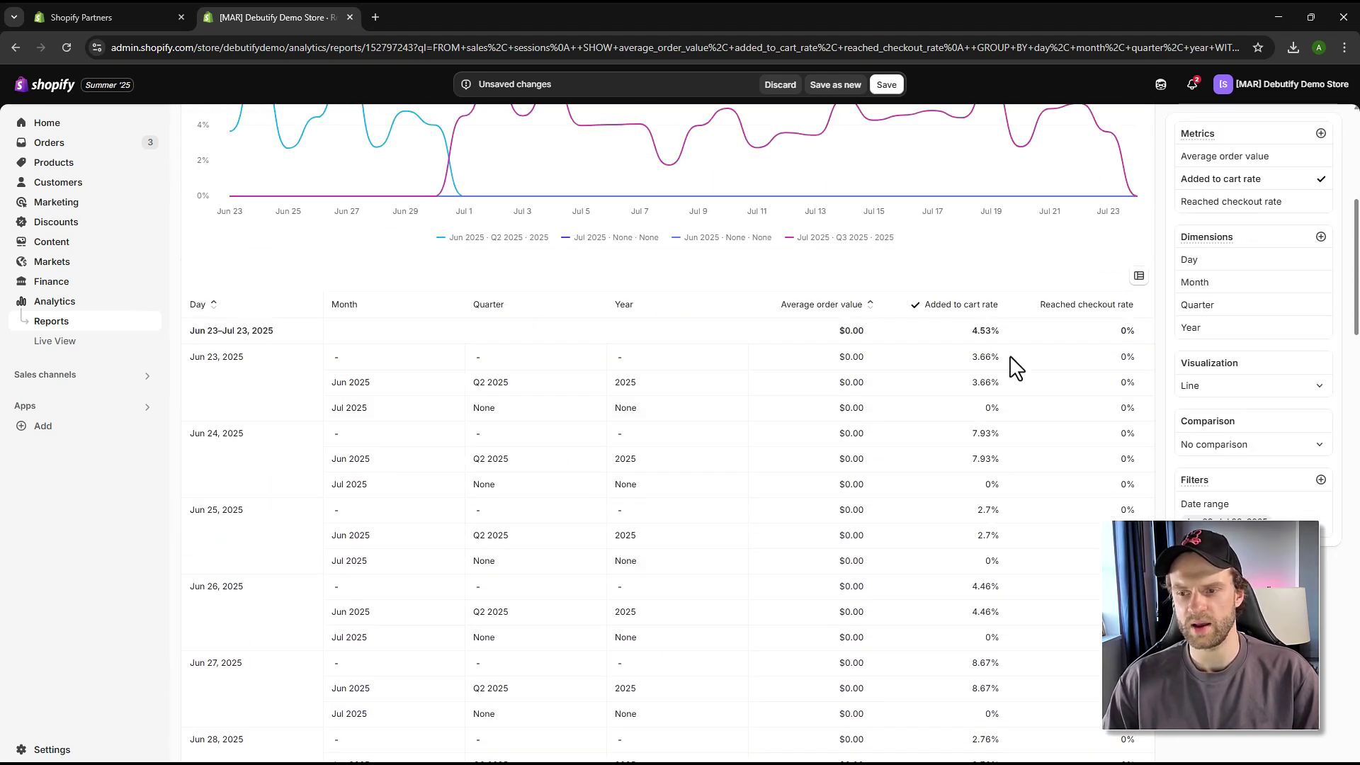
scroll(954, 477, "down", 3)
scroll(932, 470, "up", 2)
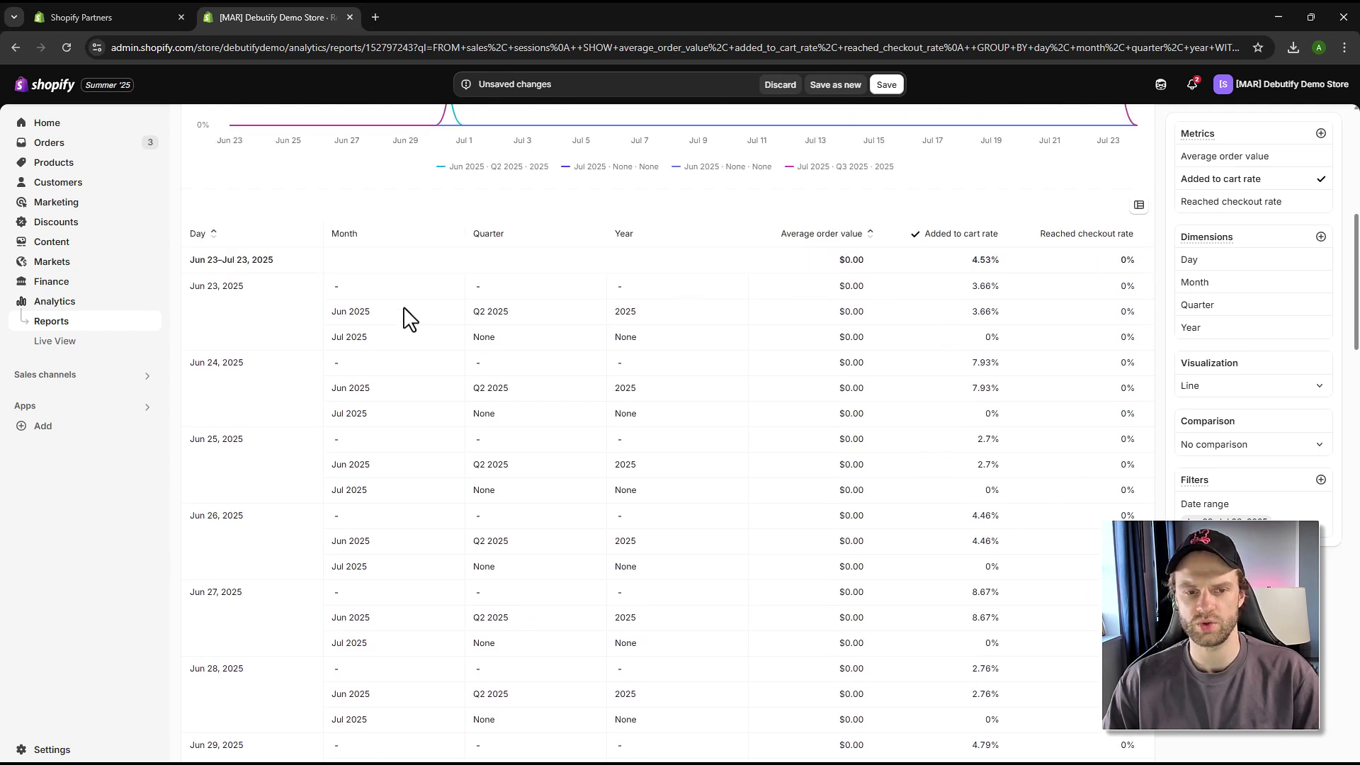
scroll(542, 453, "down", 1)
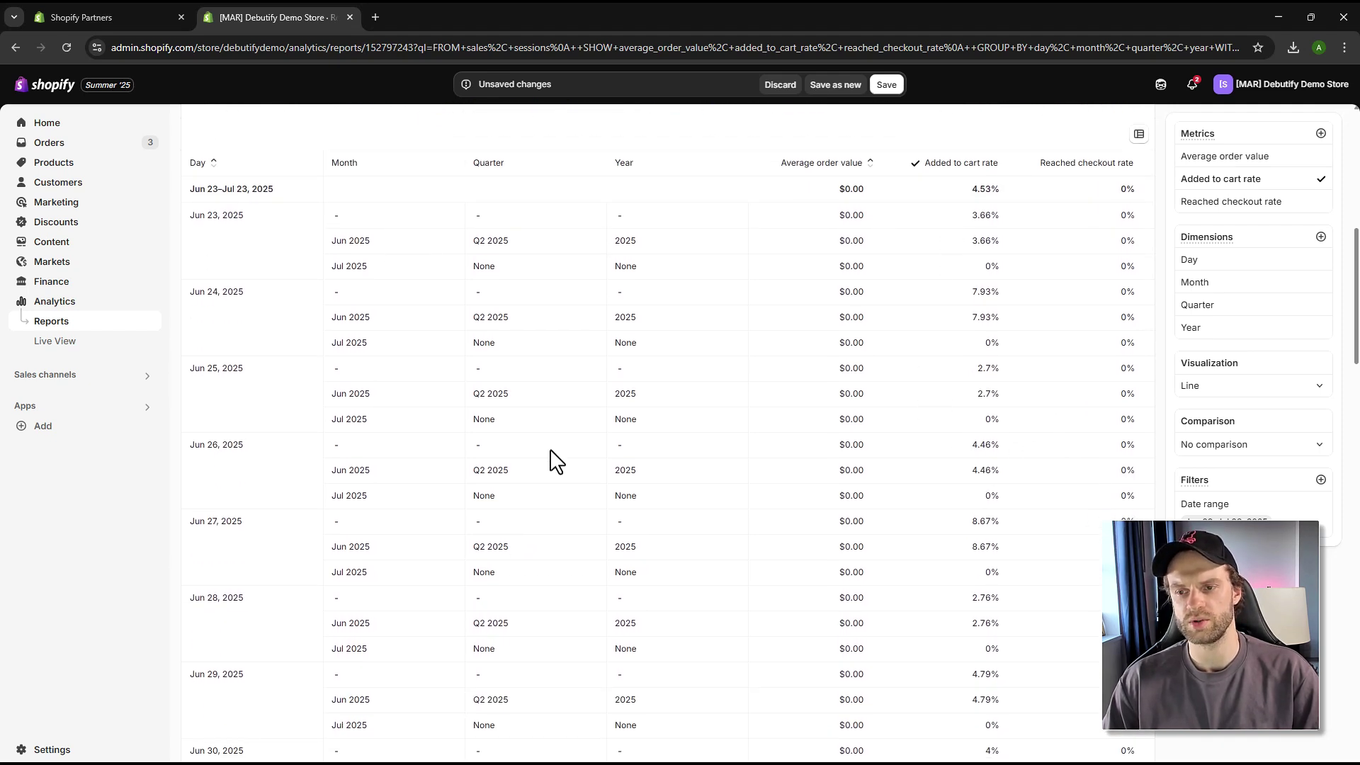
scroll(787, 479, "up", 1)
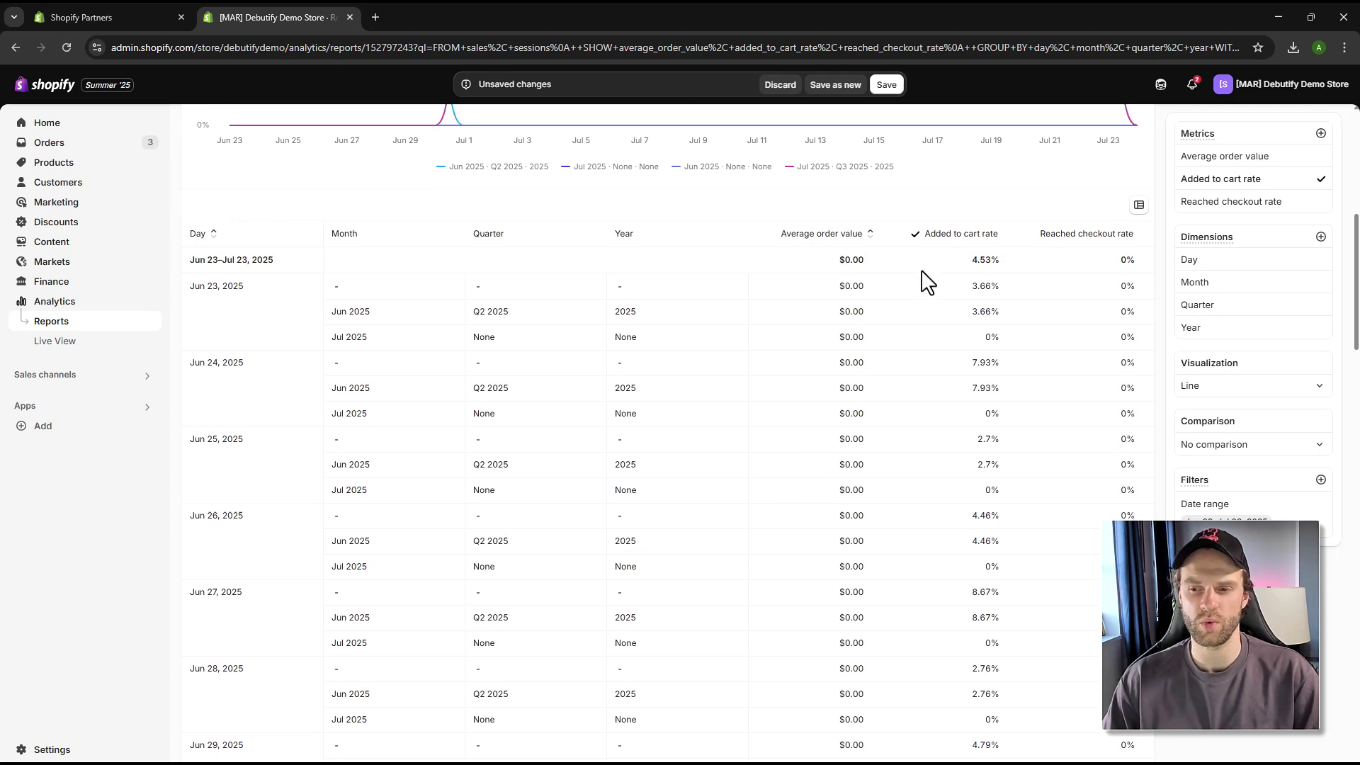
scroll(924, 298, "down", 10)
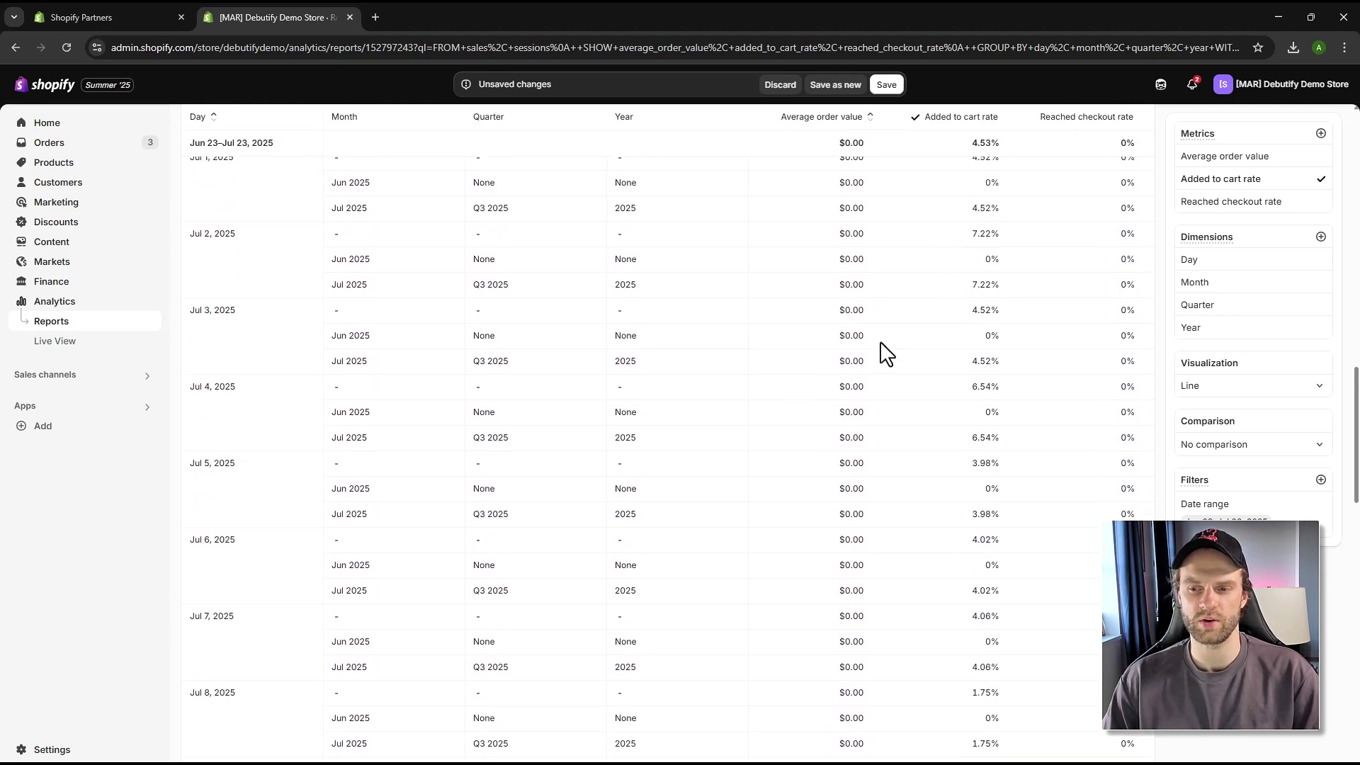
scroll(887, 355, "down", 15)
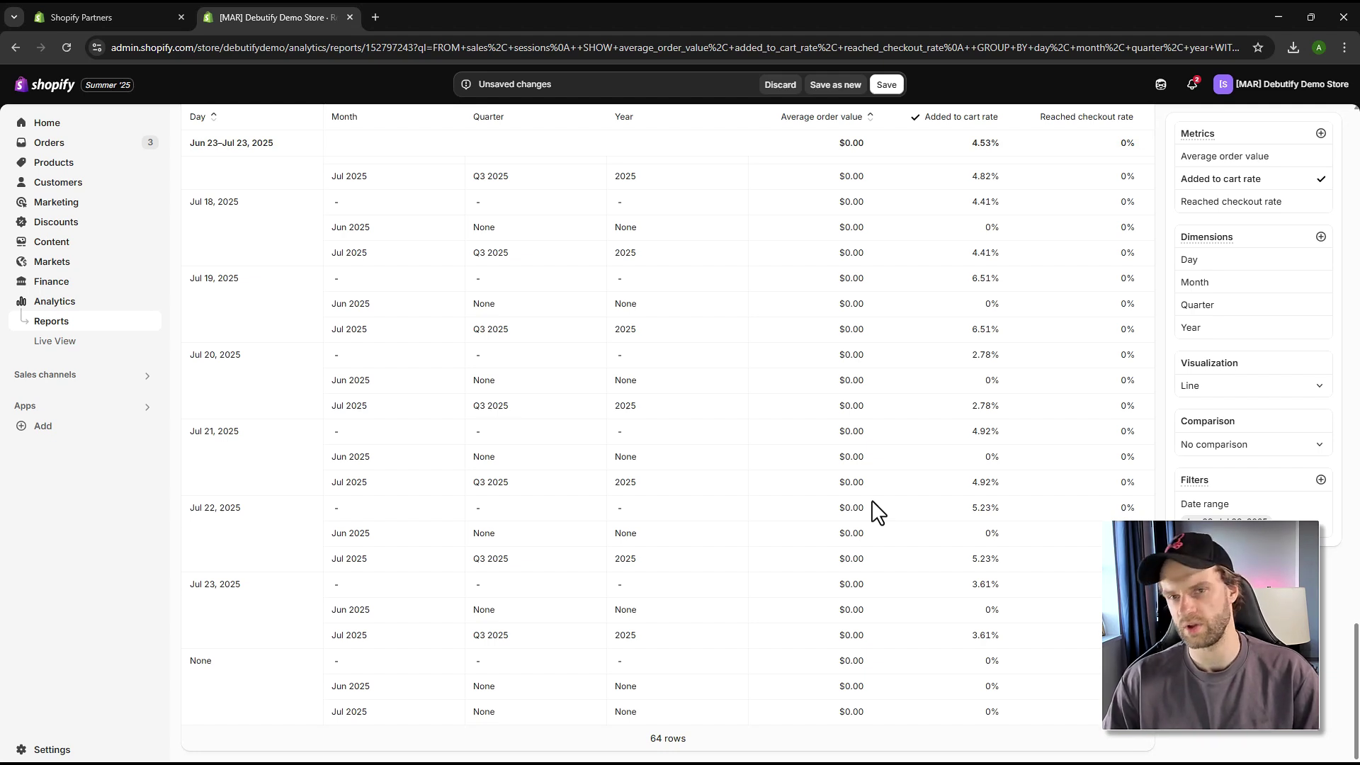
scroll(878, 514, "up", 10)
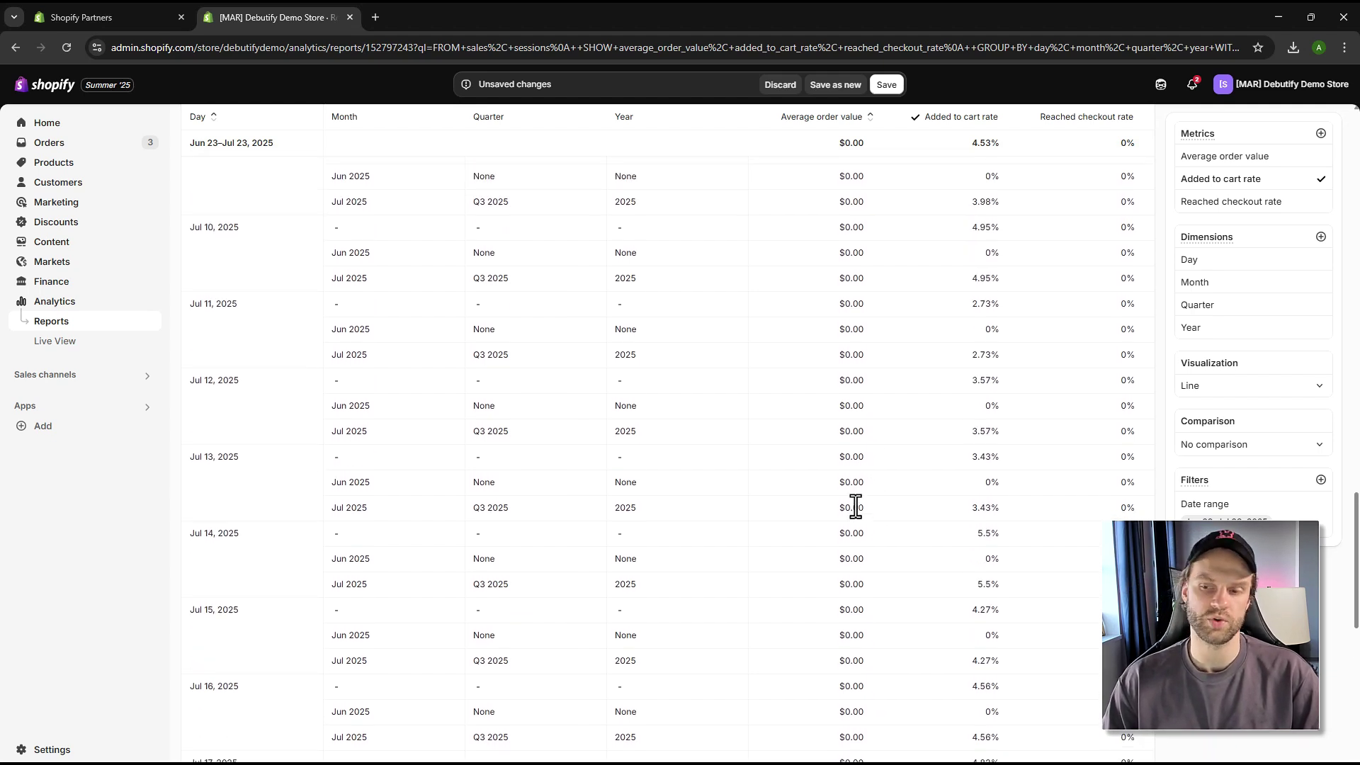
scroll(861, 517, "up", 18)
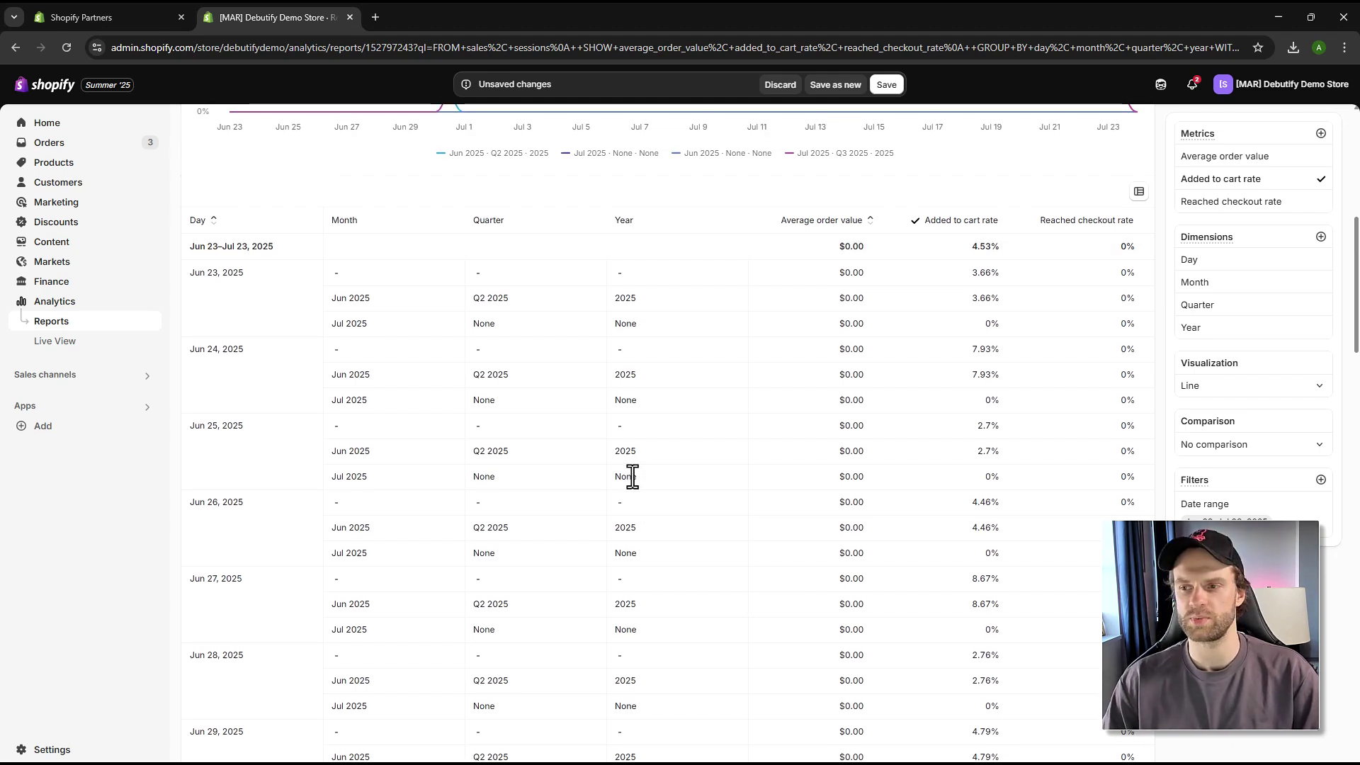
View the rename, export, print and delete options available for My First Custom Report
scroll(633, 476, "up", 7)
left_click(1332, 125)
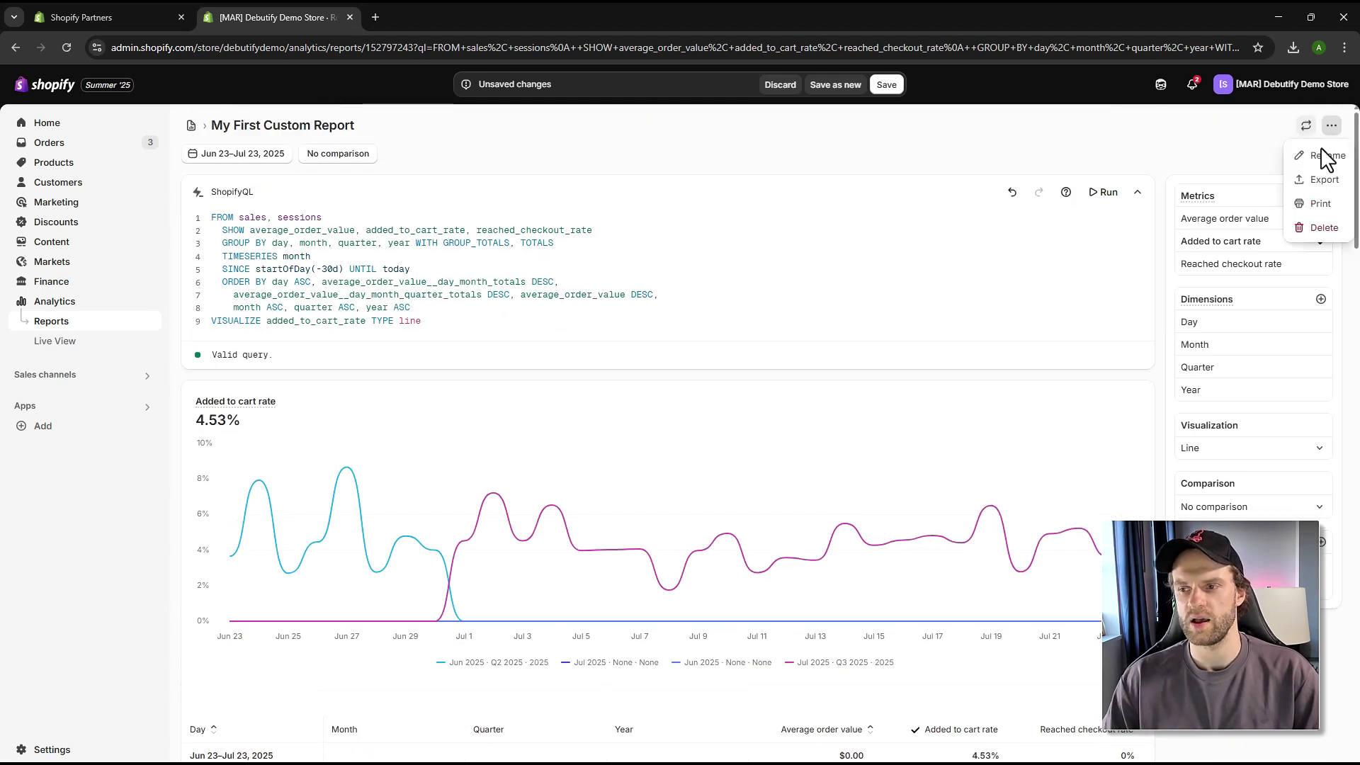
left_click(893, 157)
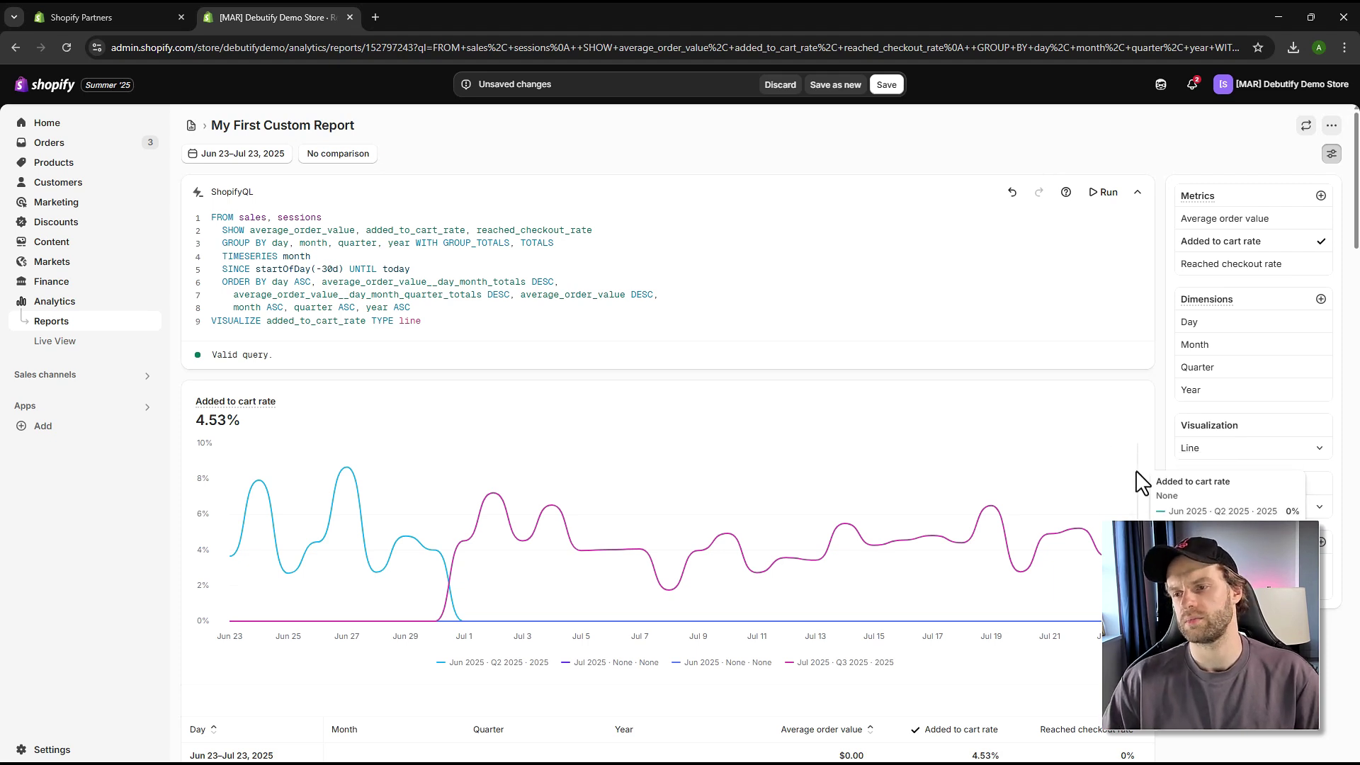
View the Average order value chart and switch the charted metric to Reached checkout rate
left_click(1219, 223)
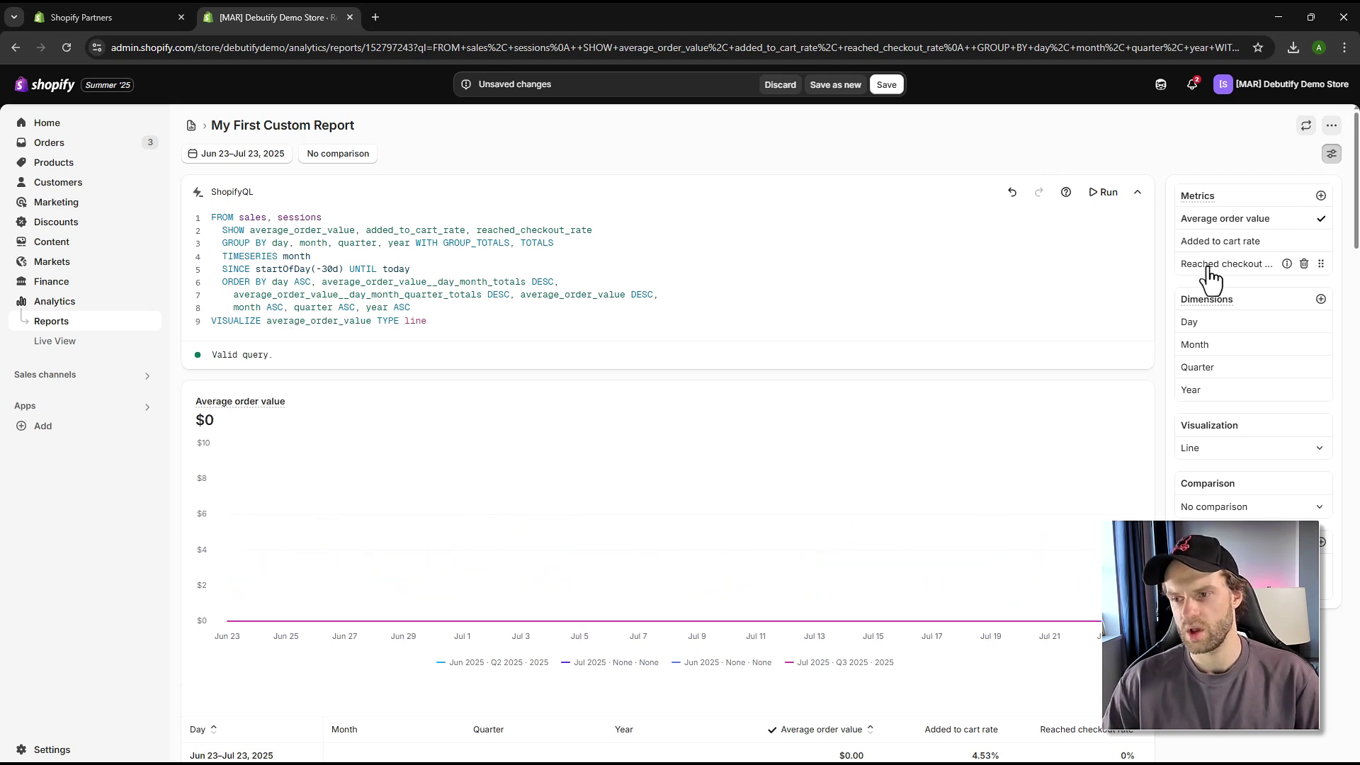
left_click(1211, 266)
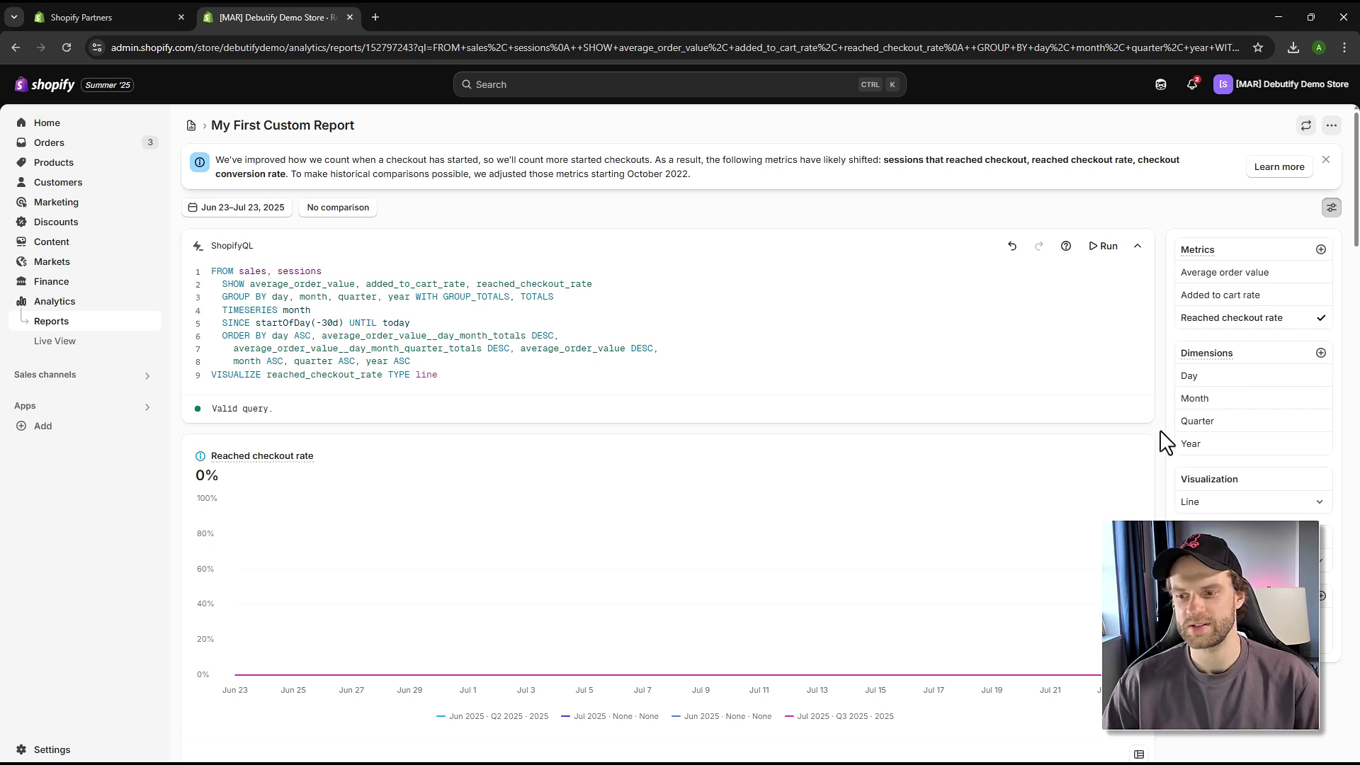
Search the metrics for "bounce" and add Bounce rate to My First Custom Report
left_click(1321, 250)
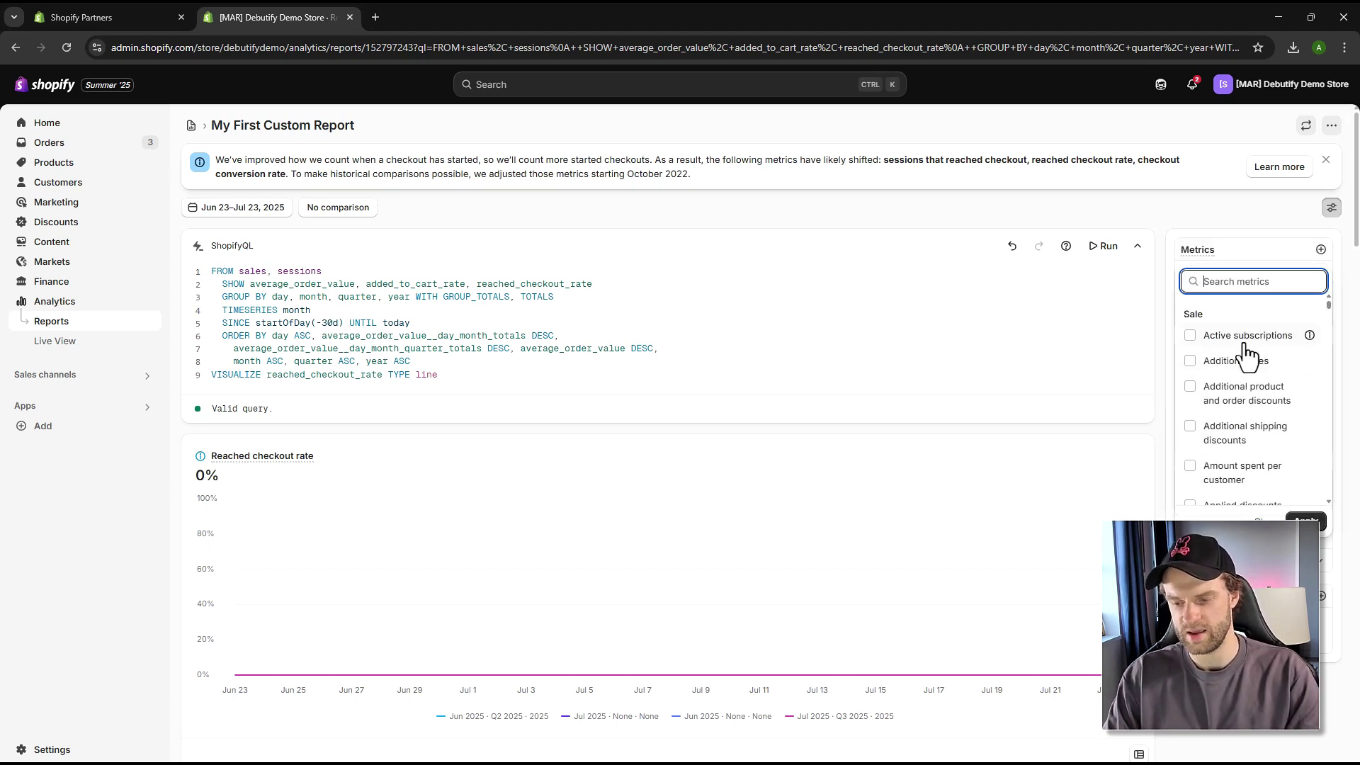
type("bounce")
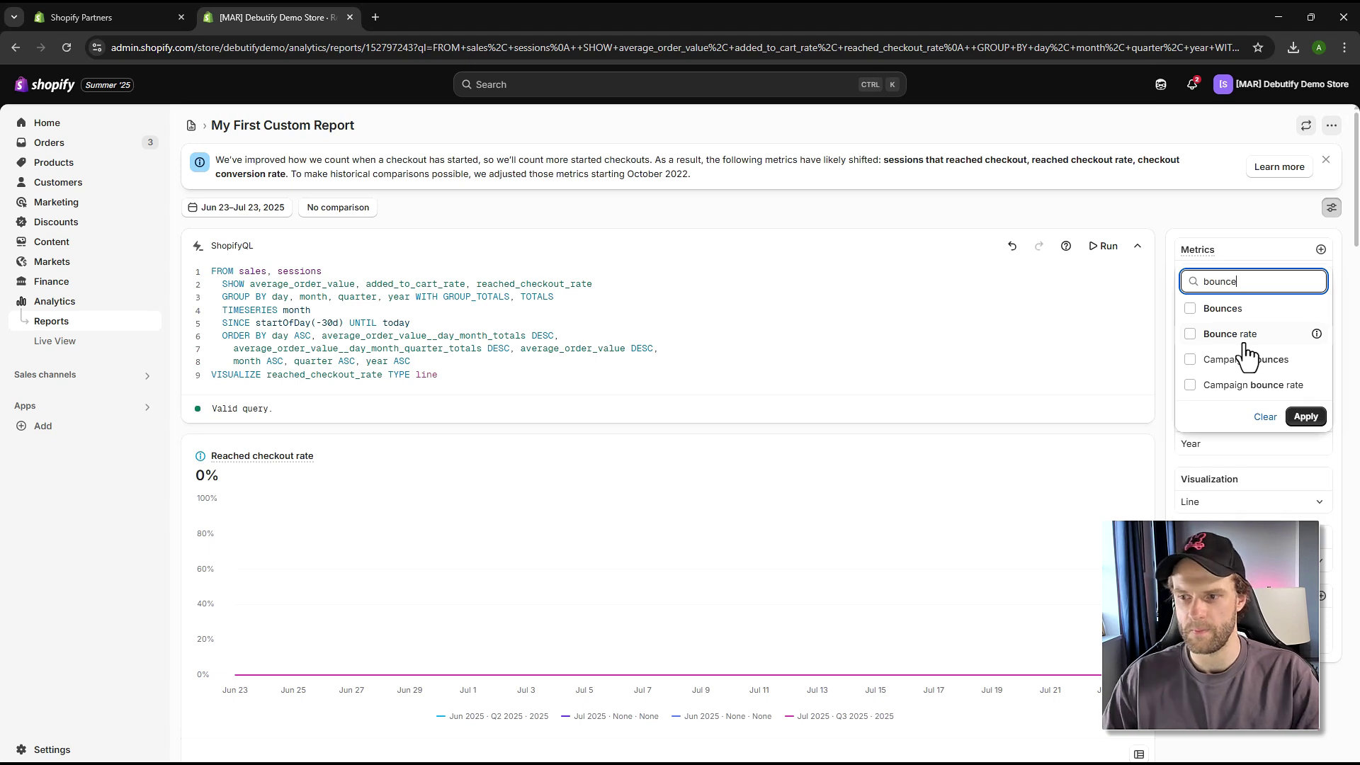
left_click(1190, 333)
left_click(1307, 418)
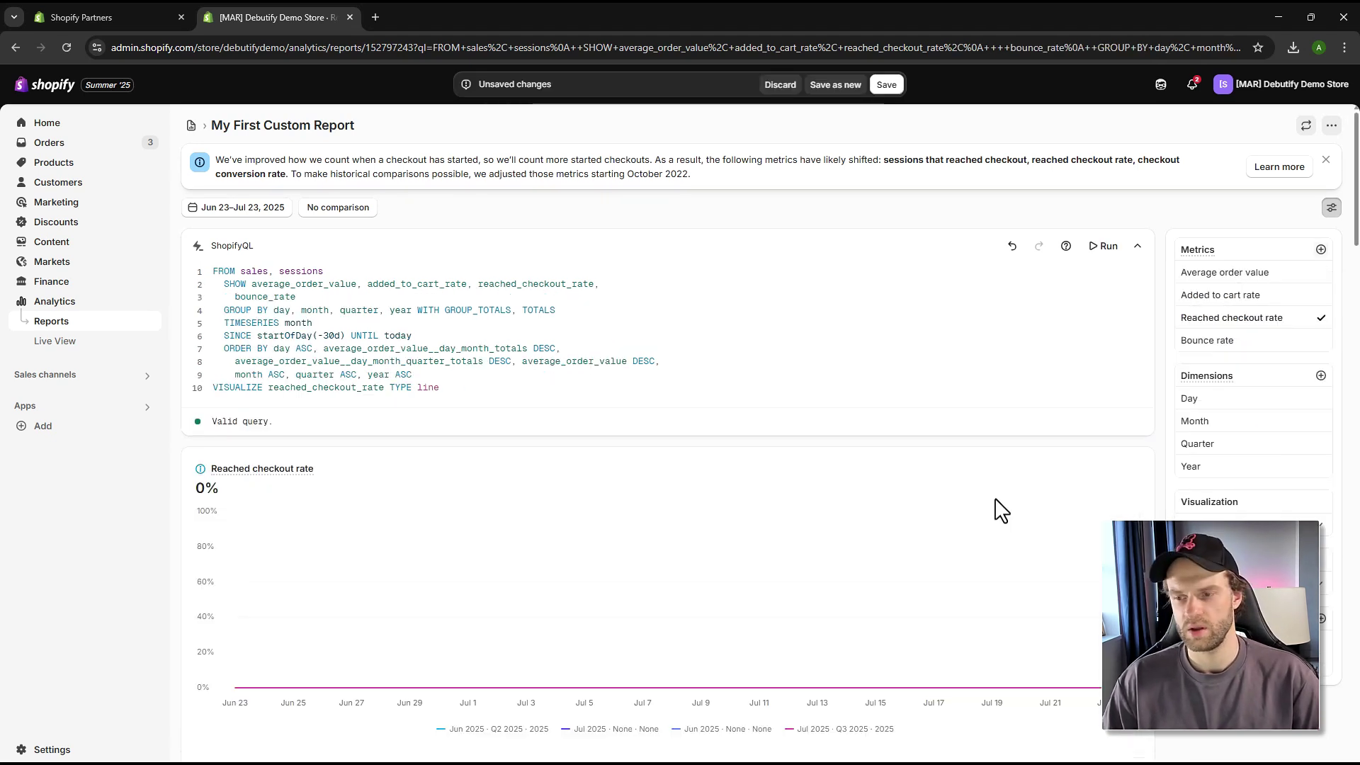
scroll(1100, 510, "down", 1)
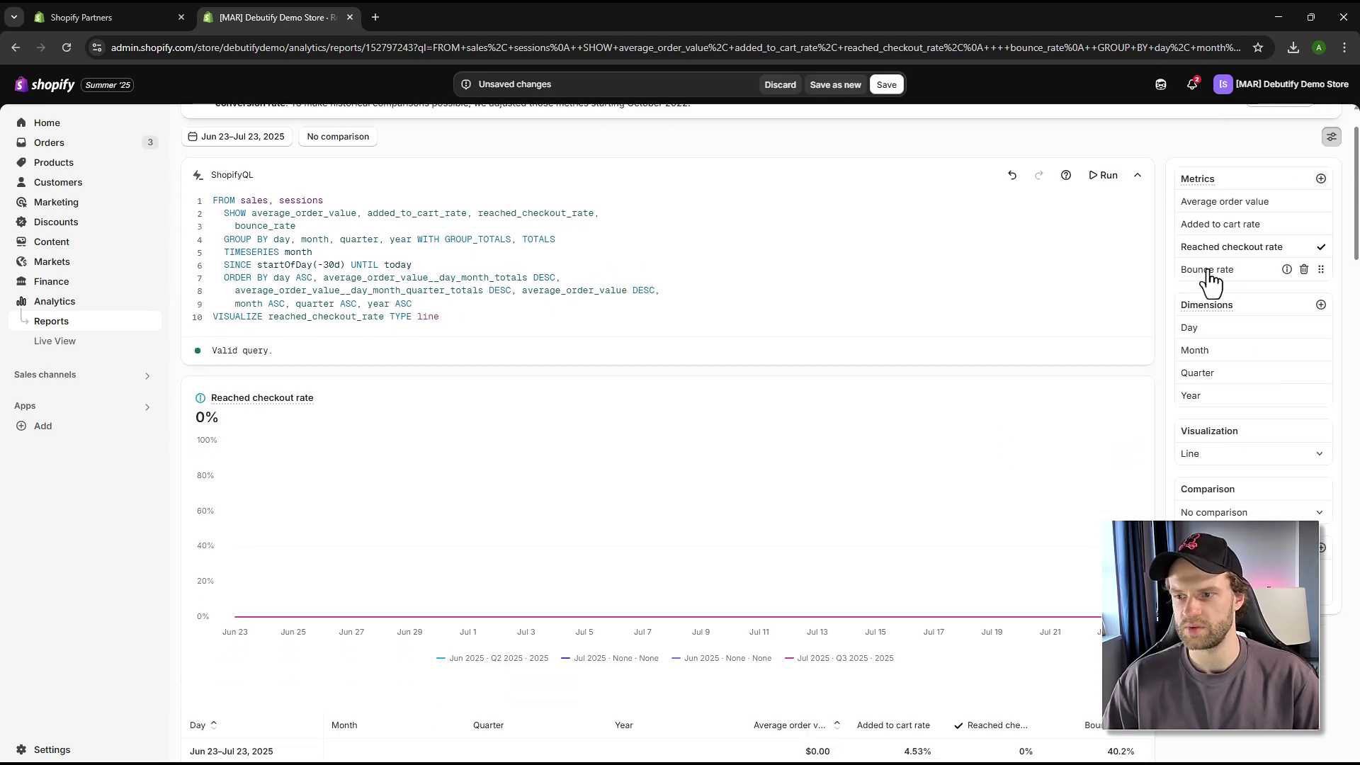